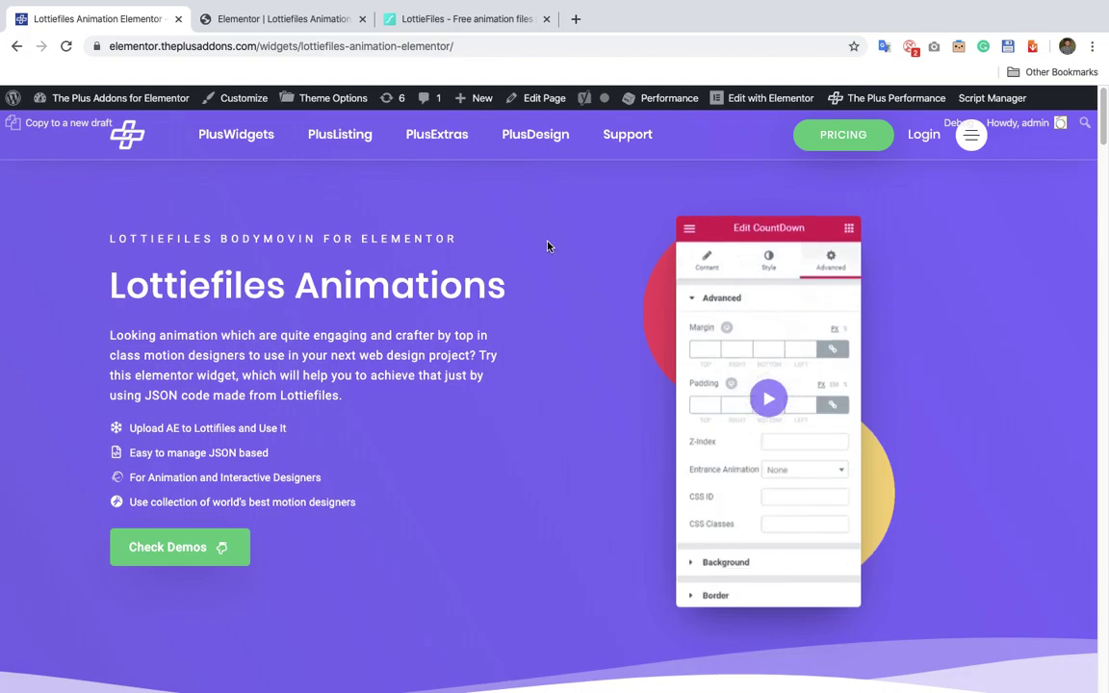
# Switch to the LottieFiles site and look through the free animations in its From the Community section
pyautogui.click(462, 21)
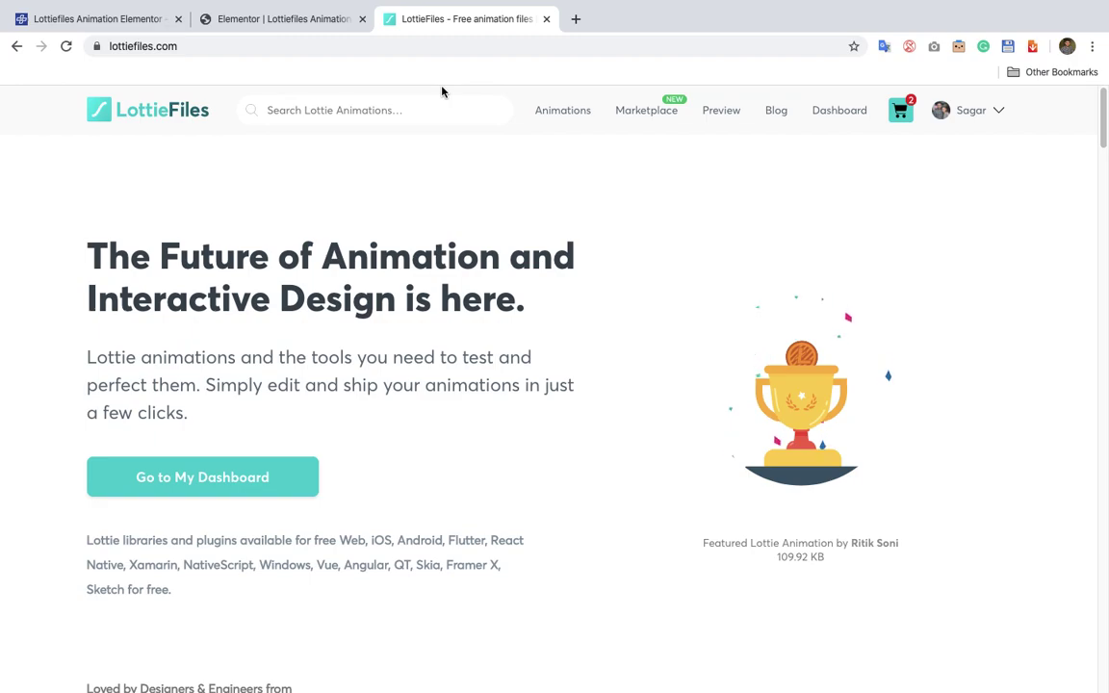
pyautogui.scroll(-1, 467, 334)
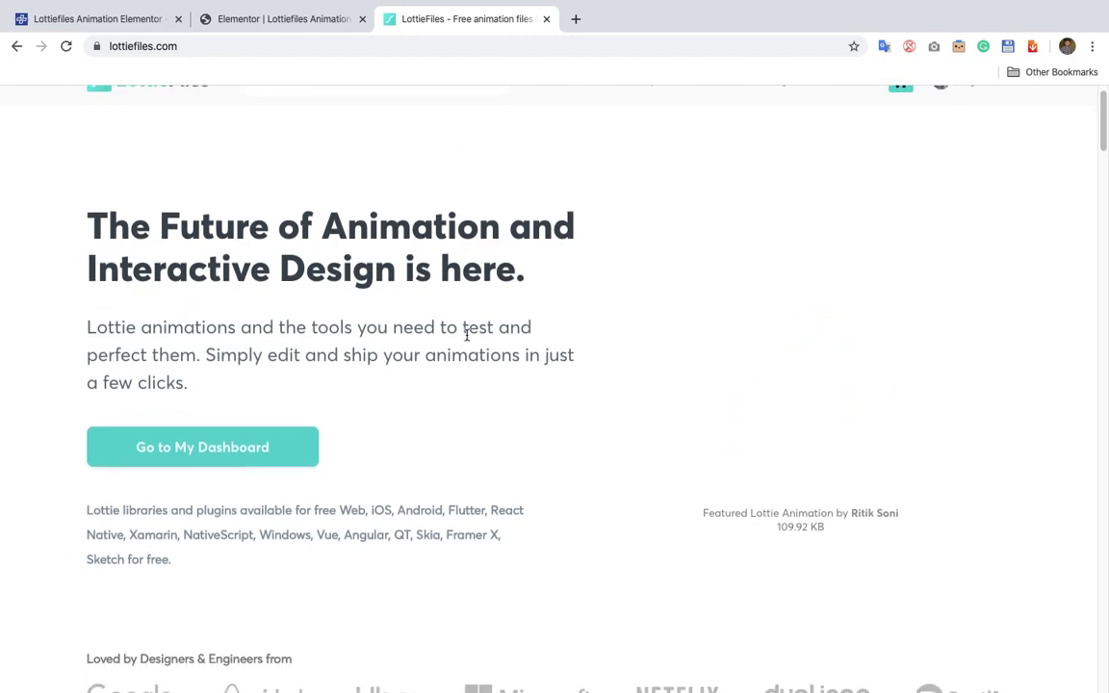
pyautogui.scroll(-5, 467, 336)
pyautogui.click(353, 46)
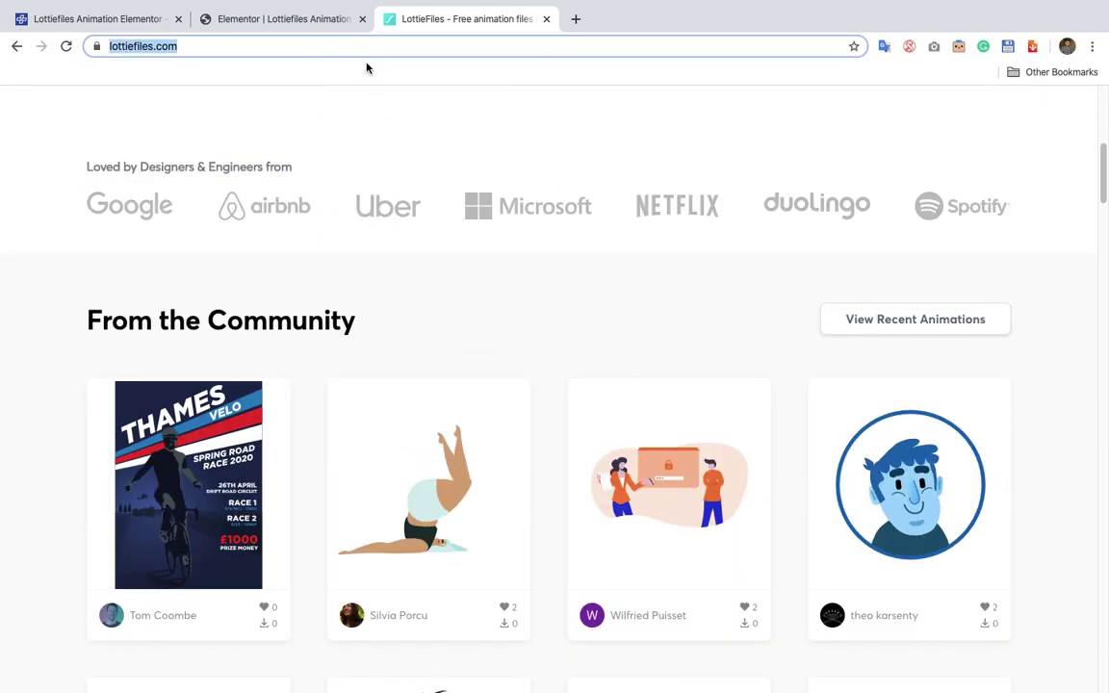
pyautogui.click(527, 147)
pyautogui.scroll(-3, 482, 353)
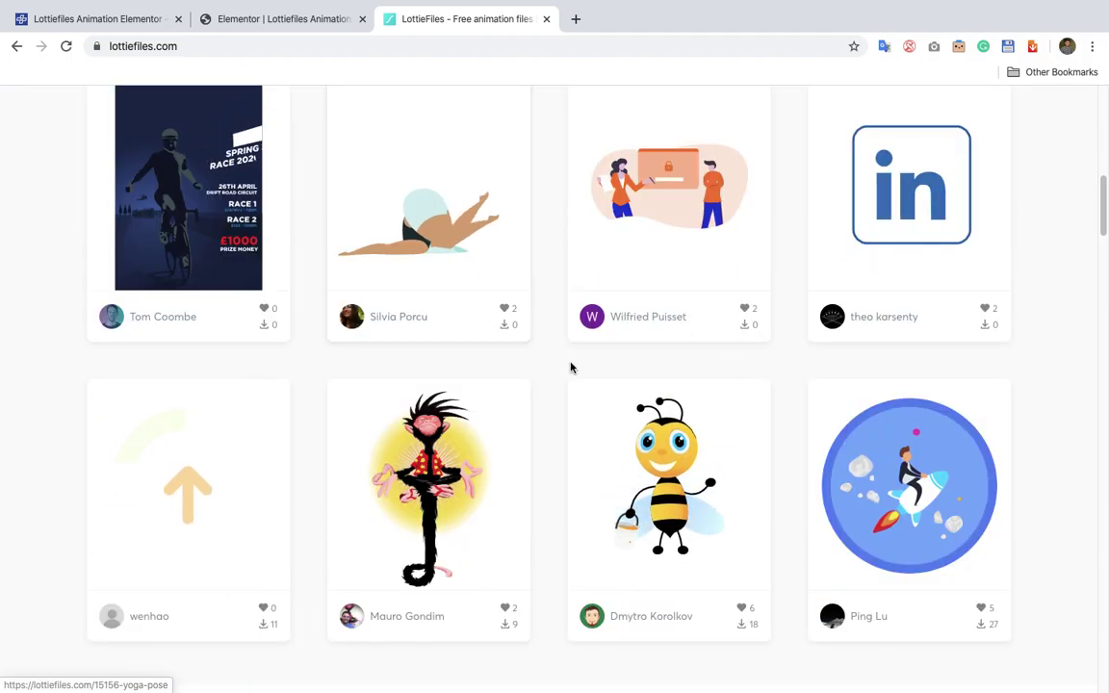
pyautogui.scroll(-1, 570, 367)
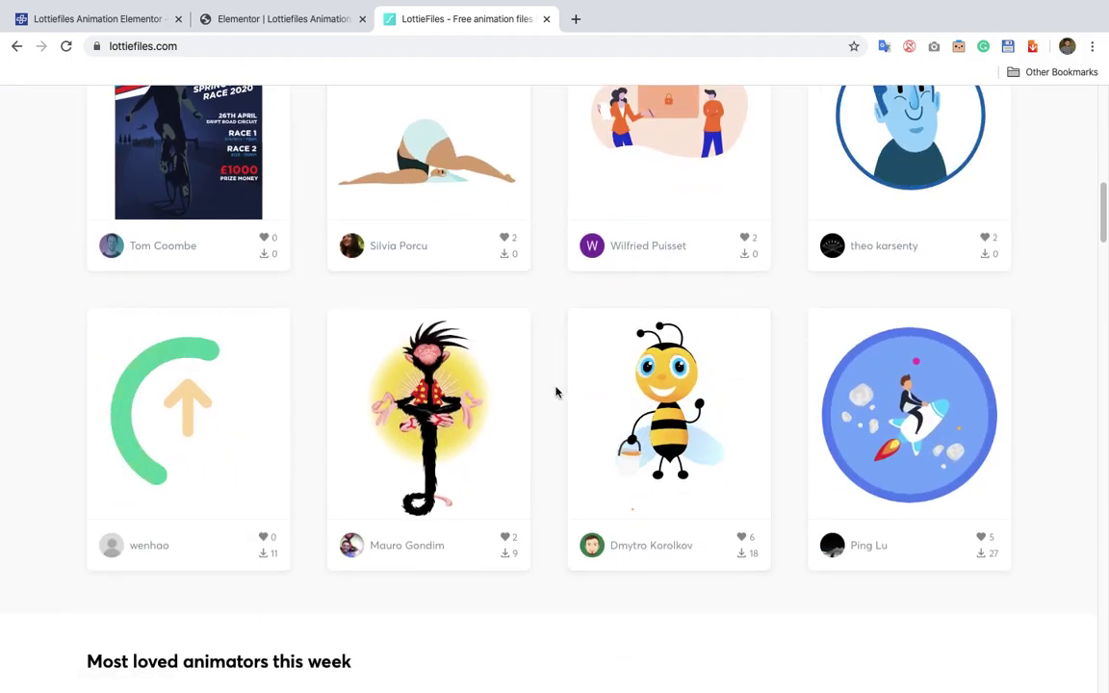
pyautogui.scroll(1, 555, 392)
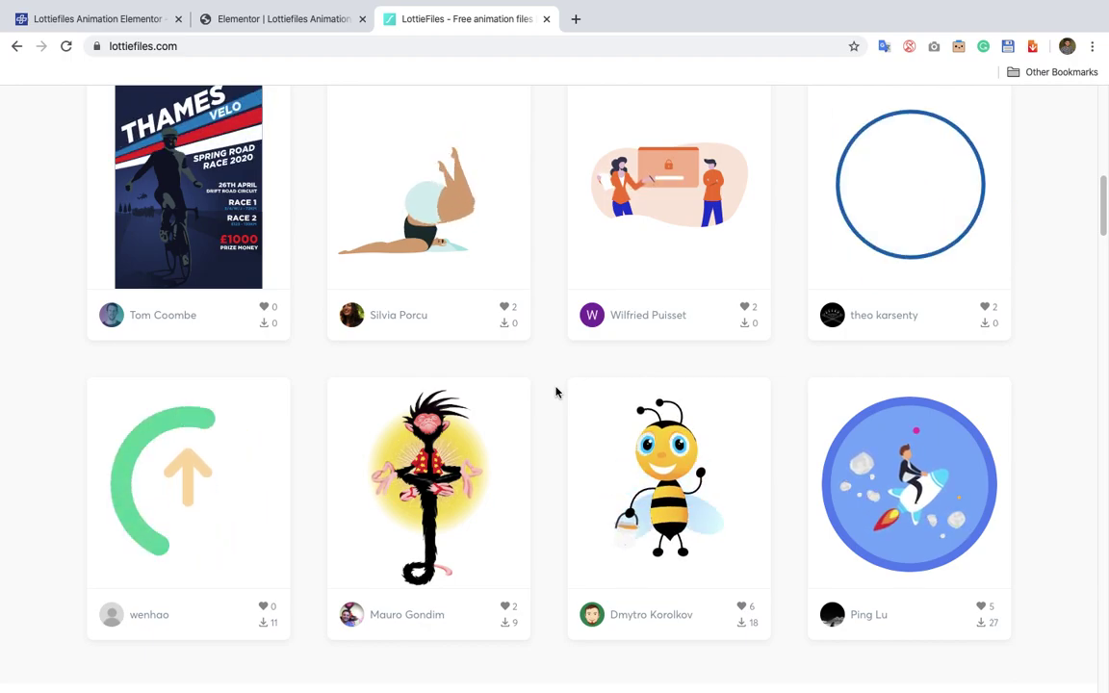
# Return to The Plus Addons Lottiefiles Animations page and view the Best Lottiefiles Widget section
pyautogui.click(93, 22)
pyautogui.moveTo(181, 131)
pyautogui.scroll(-2, 188, 386)
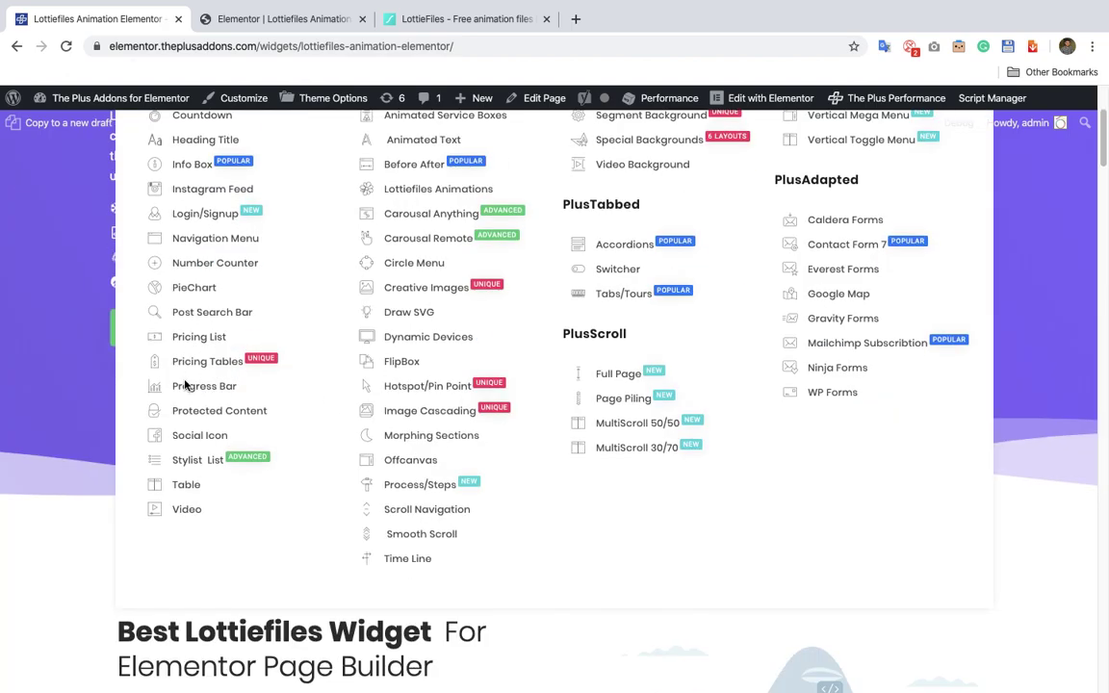
pyautogui.scroll(-5, 116, 398)
pyautogui.scroll(-2, 615, 327)
pyautogui.scroll(2, 686, 374)
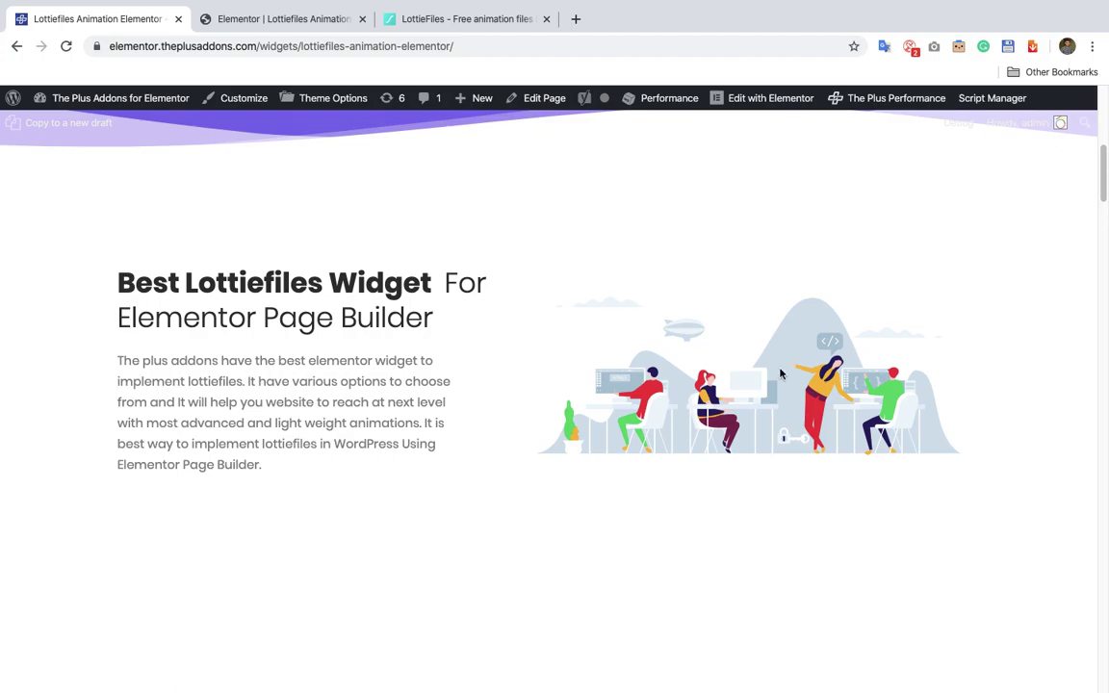
# Examine how the On Scroll Parallax scooter animation reacts to scrolling, and view the Animations On Individual Hover + Link icons
pyautogui.scroll(-4, 725, 450)
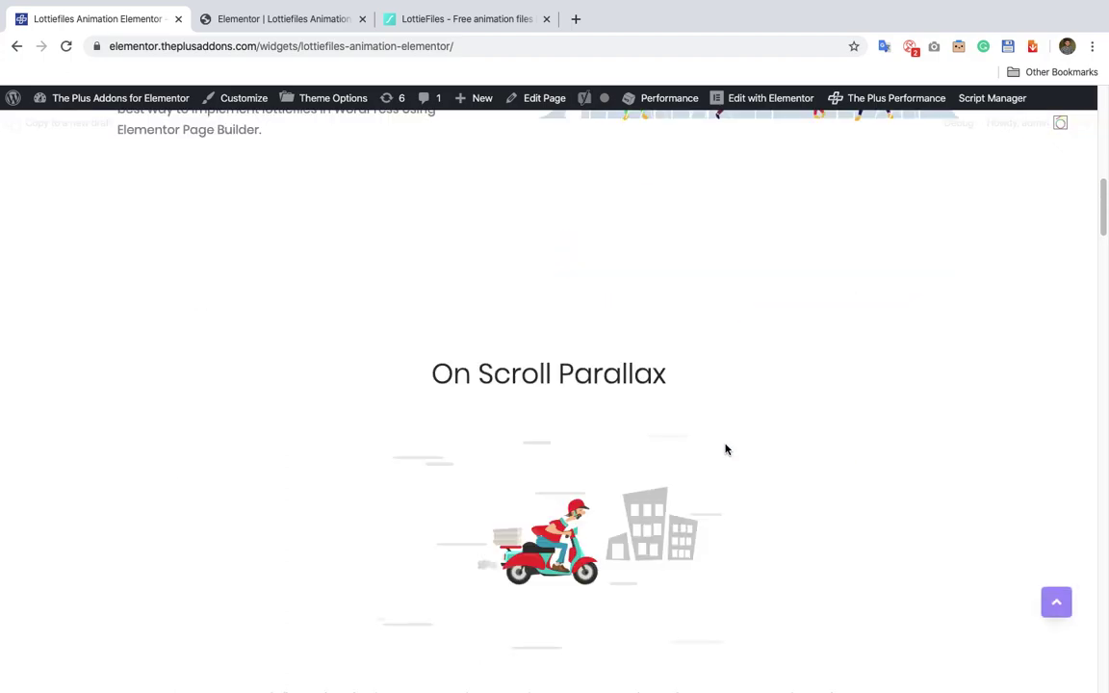
pyautogui.scroll(-3, 725, 449)
pyautogui.scroll(2, 726, 450)
pyautogui.scroll(-3, 725, 449)
pyautogui.scroll(4, 726, 449)
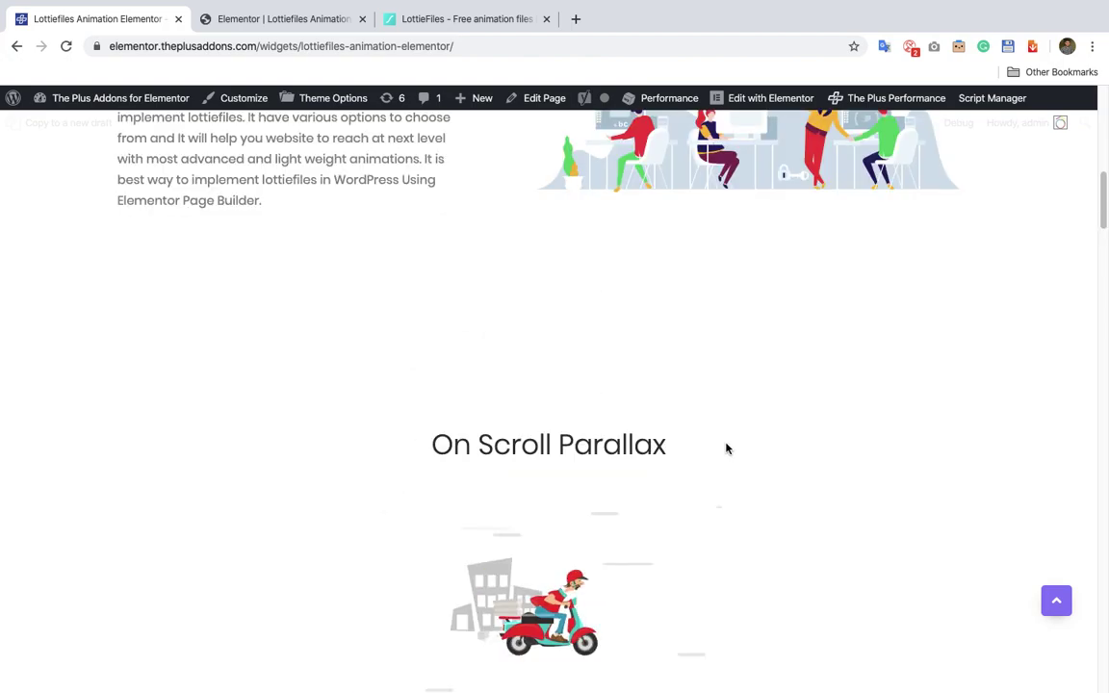
pyautogui.scroll(-3, 726, 448)
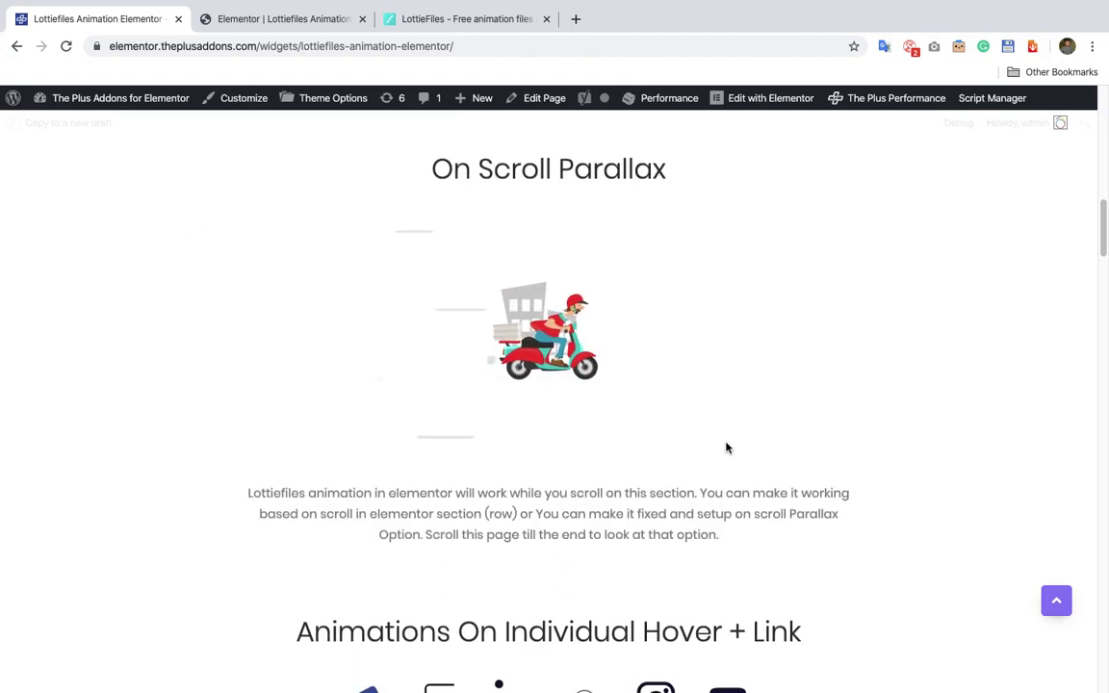
pyautogui.scroll(-1, 726, 448)
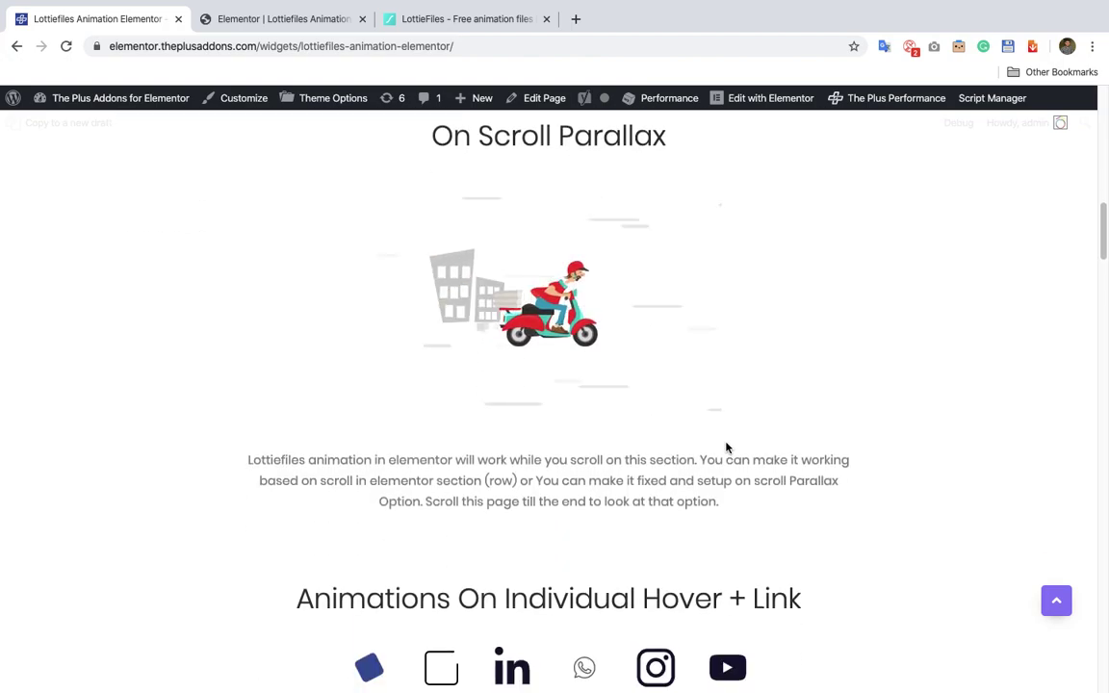
pyautogui.scroll(4, 726, 448)
pyautogui.scroll(-3, 726, 449)
pyautogui.scroll(1, 726, 449)
pyautogui.scroll(-1, 726, 448)
pyautogui.scroll(-3, 726, 447)
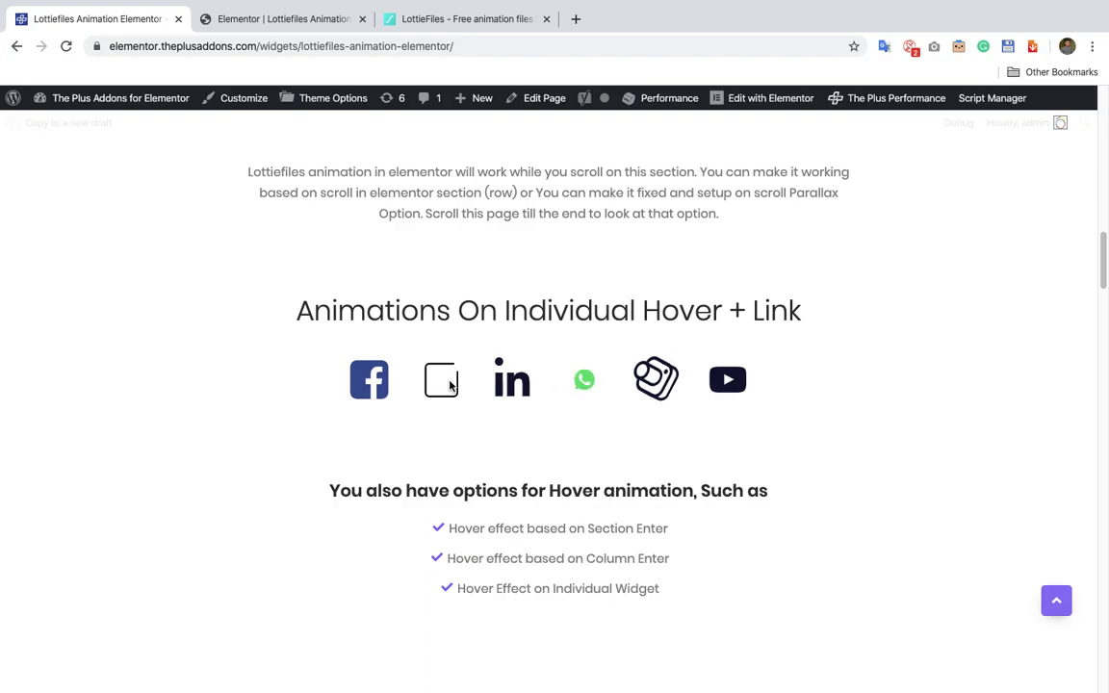
# Test the Buy animation under Animation on Click with Custom Delay time, and return from the linked pricing page to the demos
pyautogui.scroll(-5, 577, 385)
pyautogui.scroll(1, 520, 370)
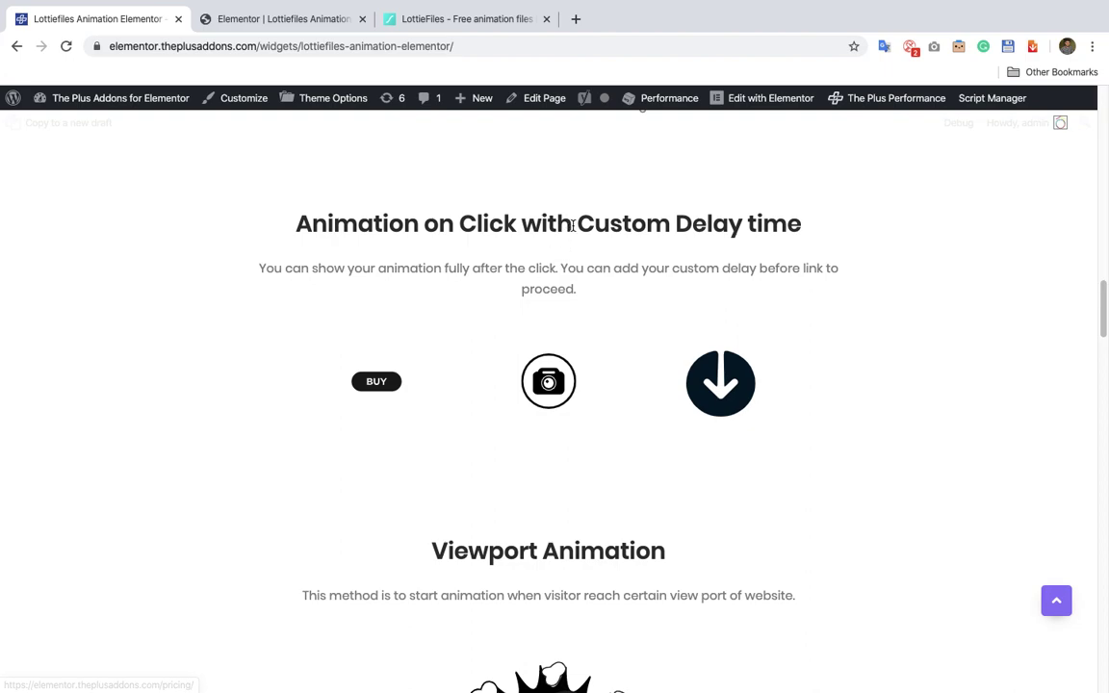
pyautogui.moveTo(576, 223); pyautogui.dragTo(803, 223)
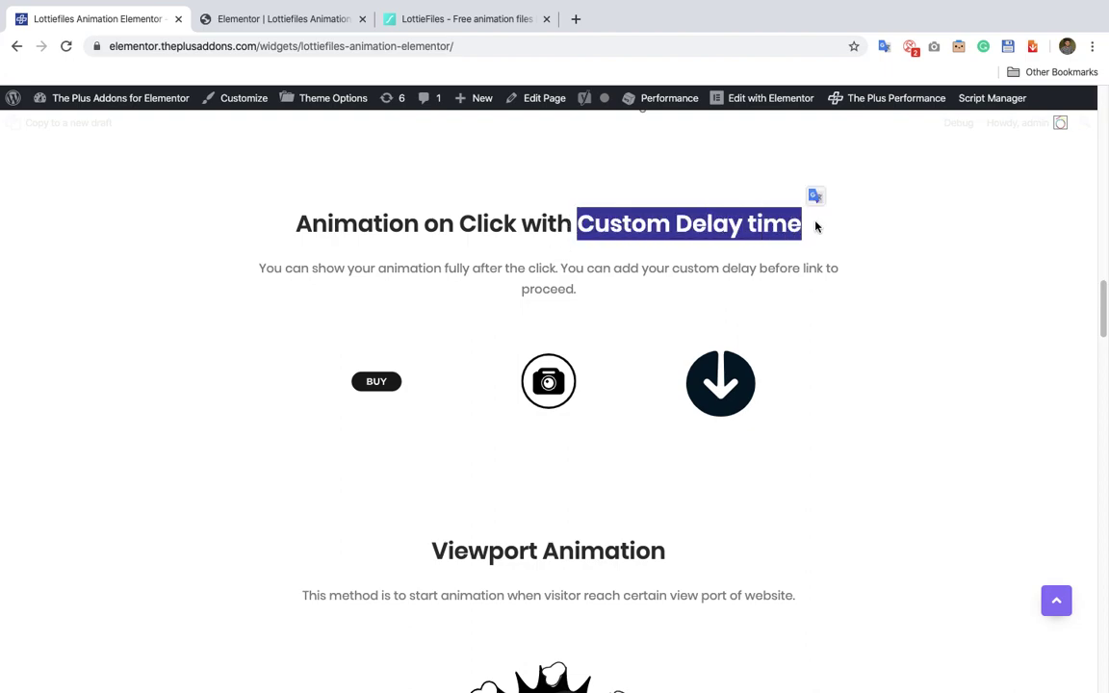
pyautogui.click(646, 260)
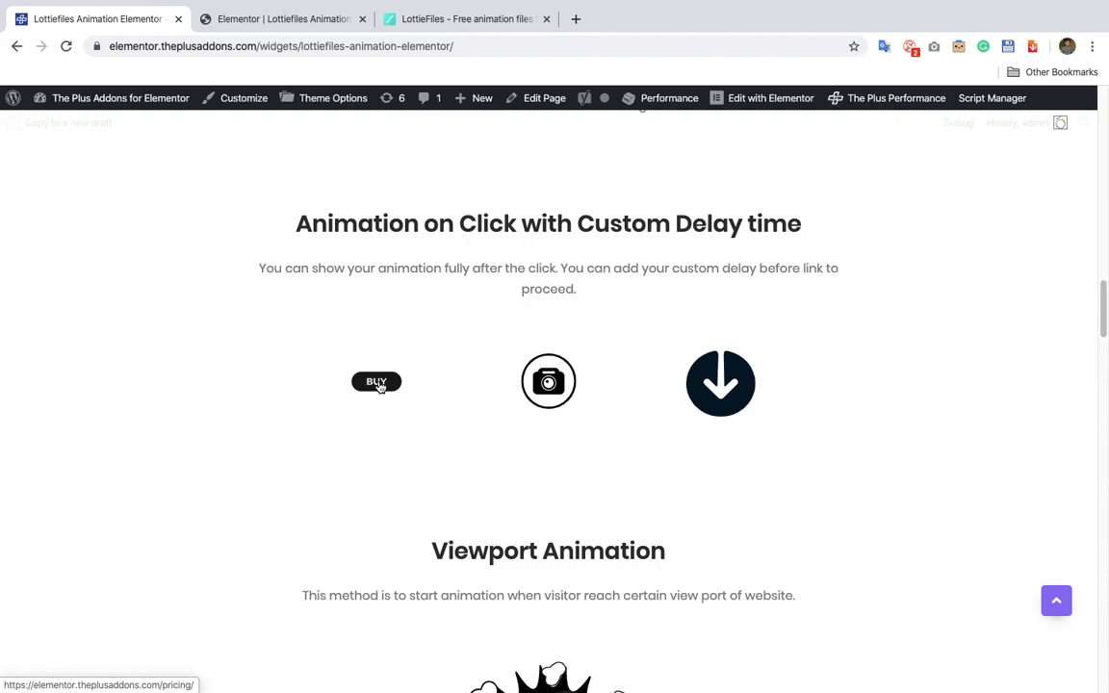
pyautogui.click(379, 383)
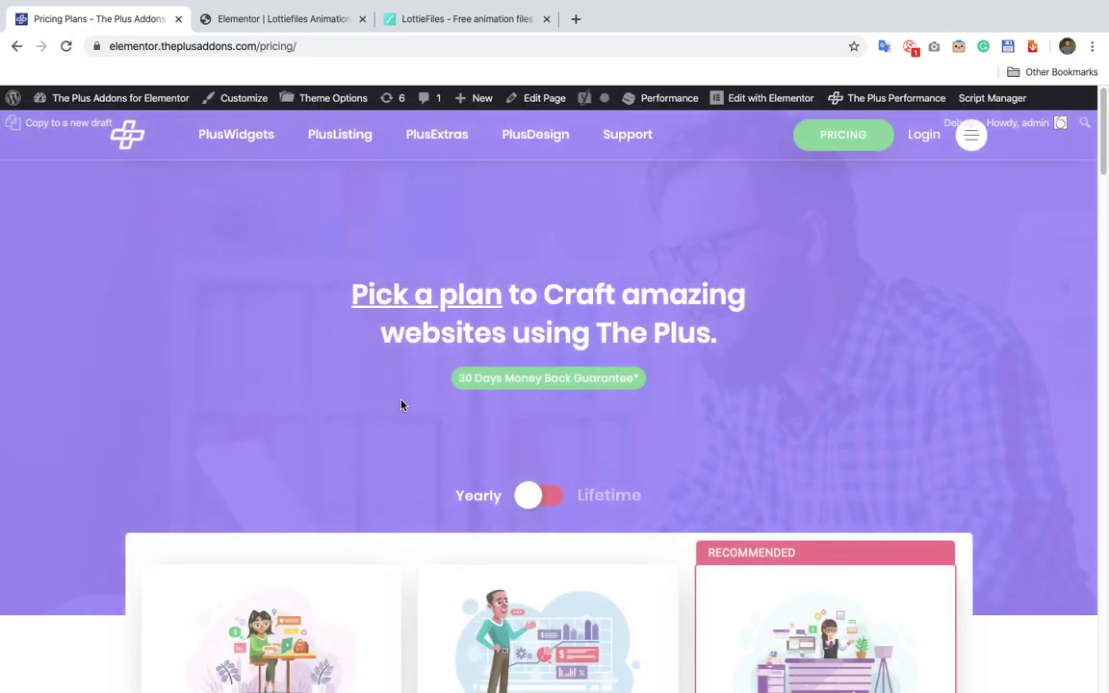
pyautogui.click(16, 45)
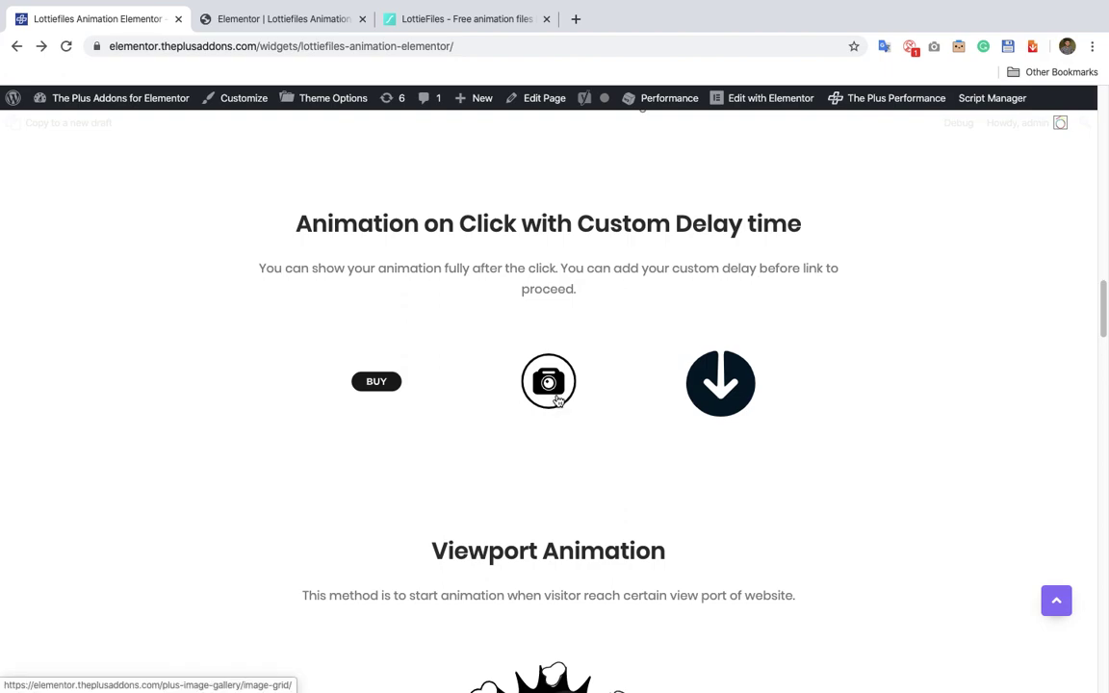
# Examine the Viewport Animation demo by bringing the burst graphic out of and back into view
pyautogui.scroll(-3, 556, 399)
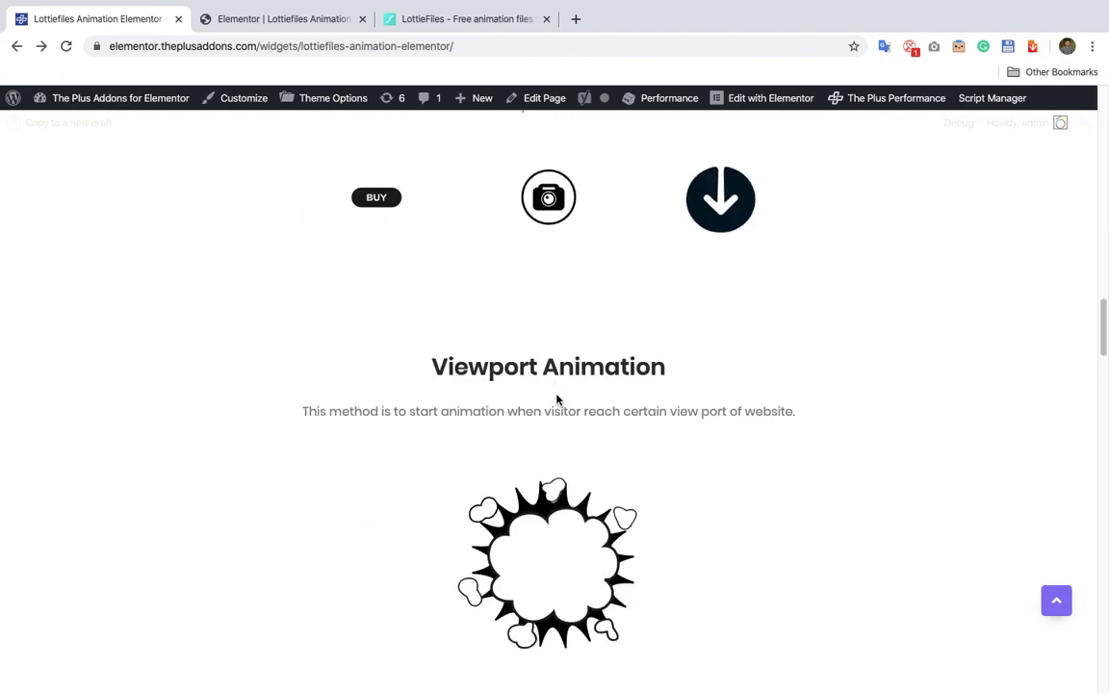
pyautogui.scroll(-1, 552, 398)
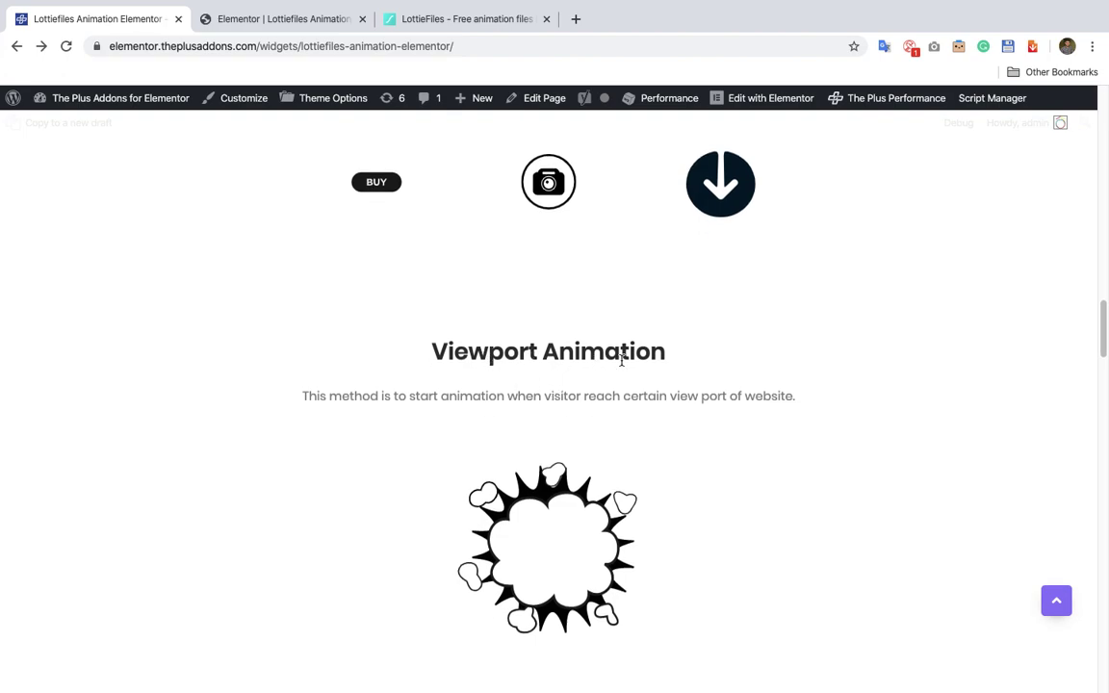
pyautogui.scroll(-2, 623, 362)
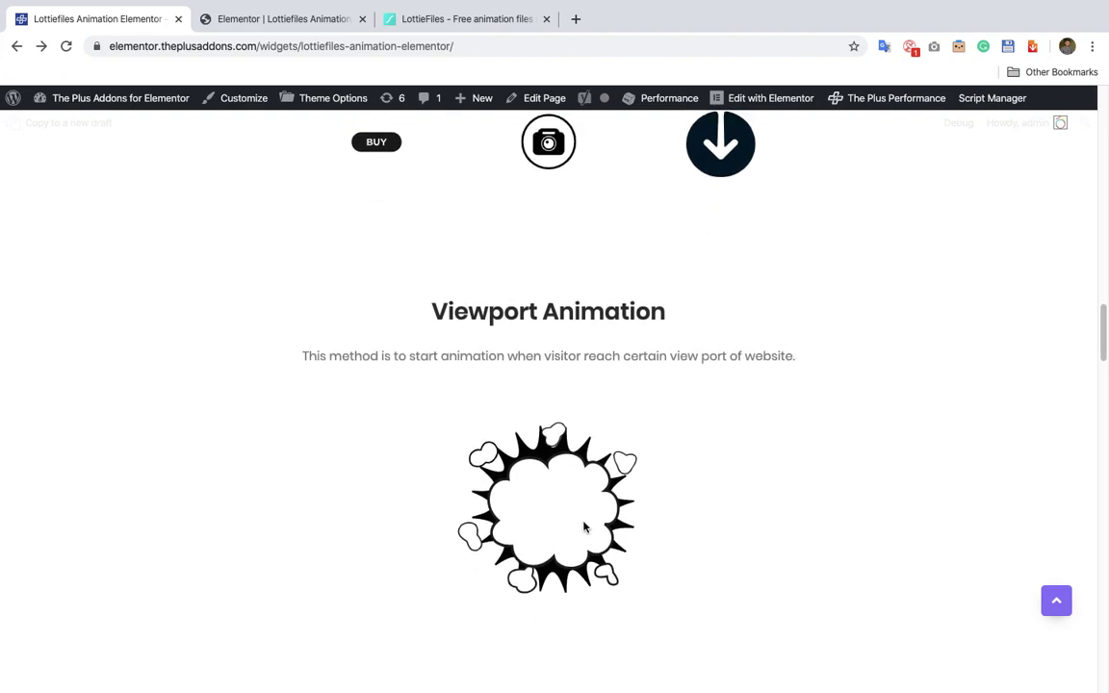
pyautogui.scroll(8, 553, 482)
pyautogui.scroll(-4, 553, 481)
pyautogui.scroll(-5, 553, 481)
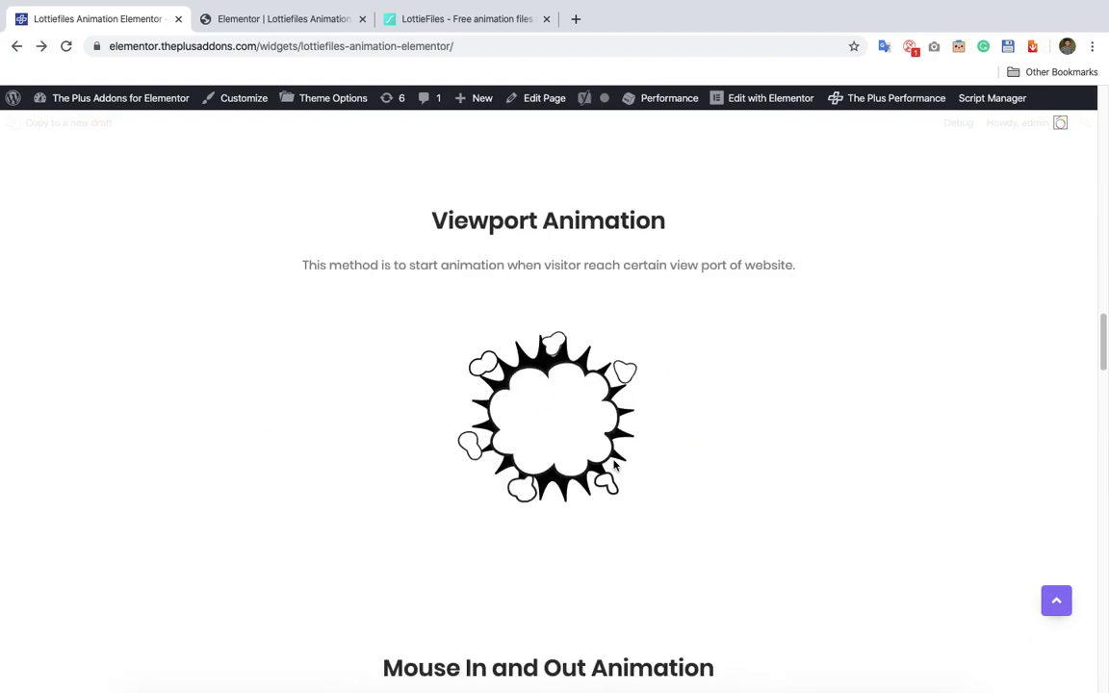
pyautogui.scroll(1, 550, 445)
# Examine the Mouse In and Out Animation cards, including the Easy to Use card
pyautogui.scroll(-3, 549, 448)
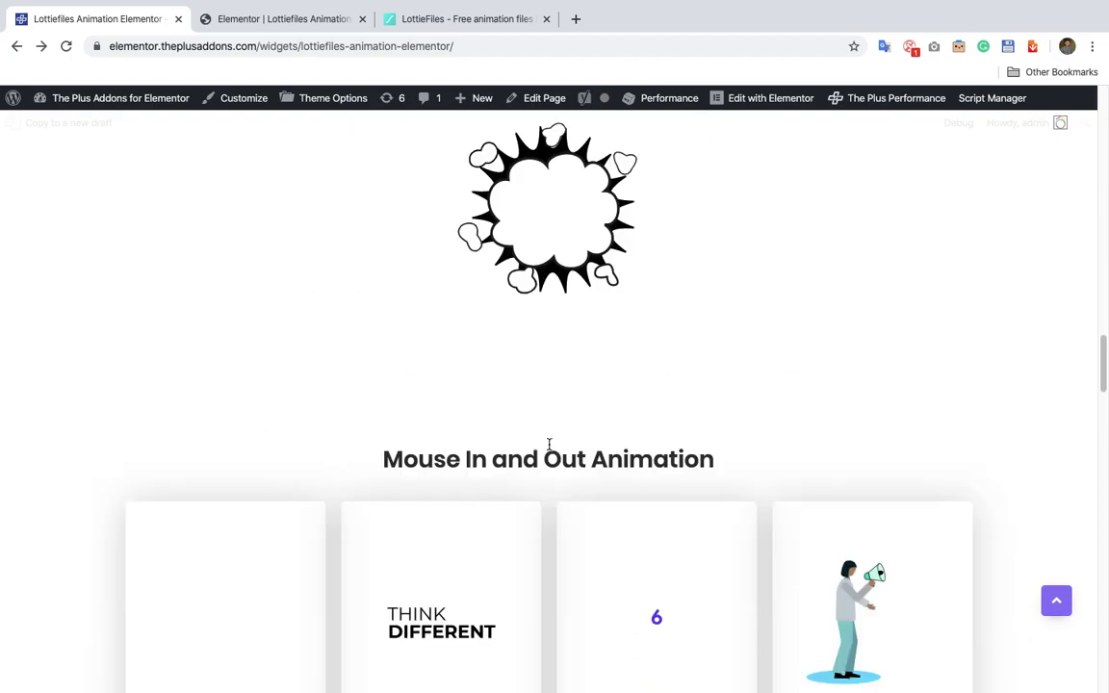
pyautogui.scroll(-2, 549, 442)
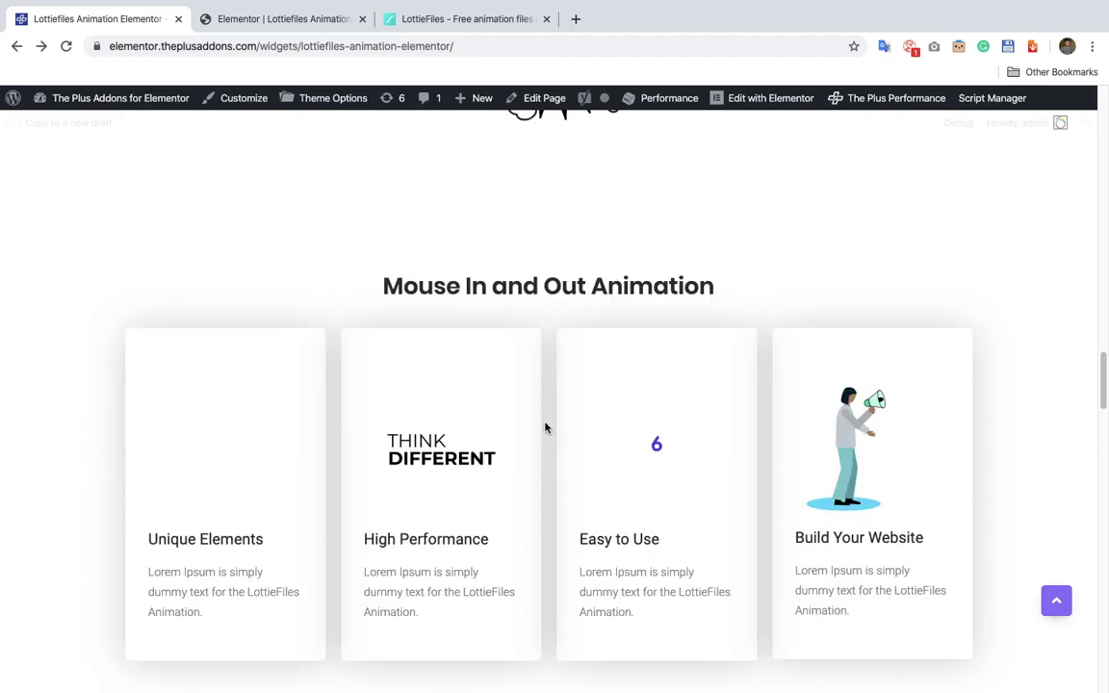
pyautogui.scroll(-1, 545, 427)
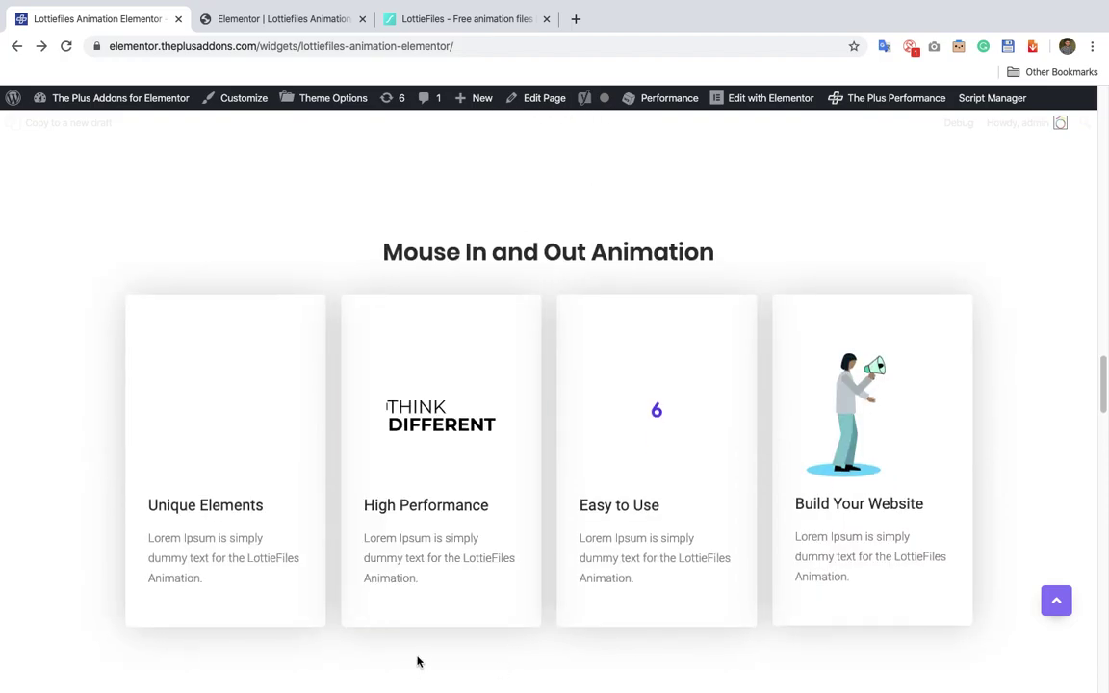
pyautogui.scroll(-1, 433, 650)
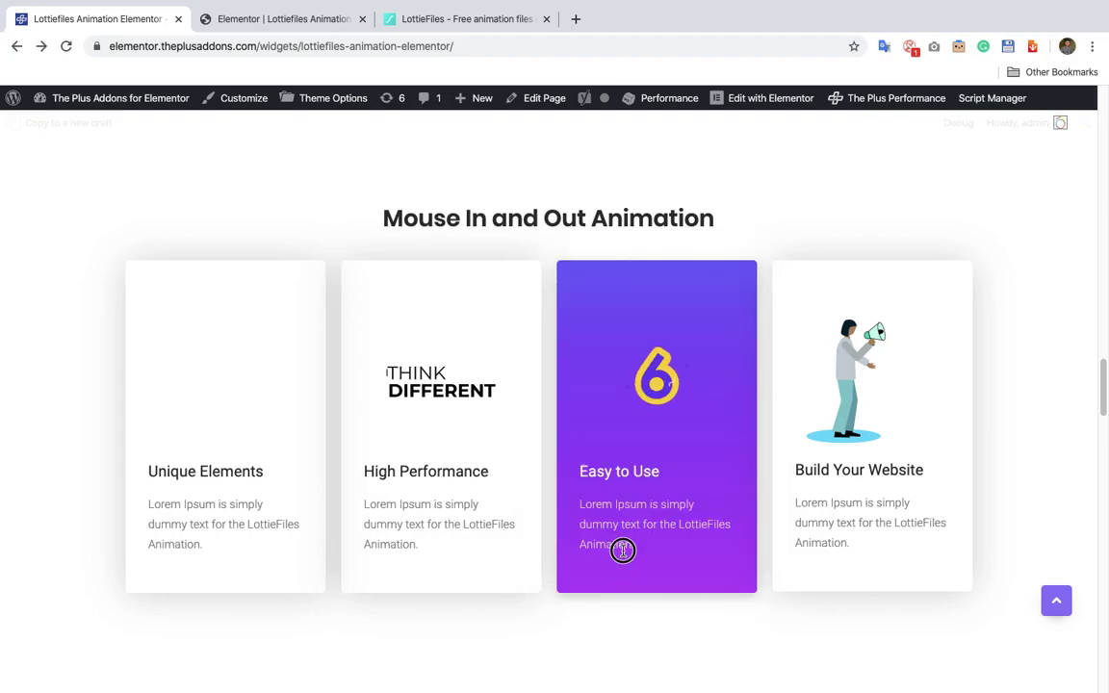
pyautogui.moveTo(623, 550); pyautogui.dragTo(675, 621)
pyautogui.click(685, 607)
pyautogui.scroll(-1, 806, 430)
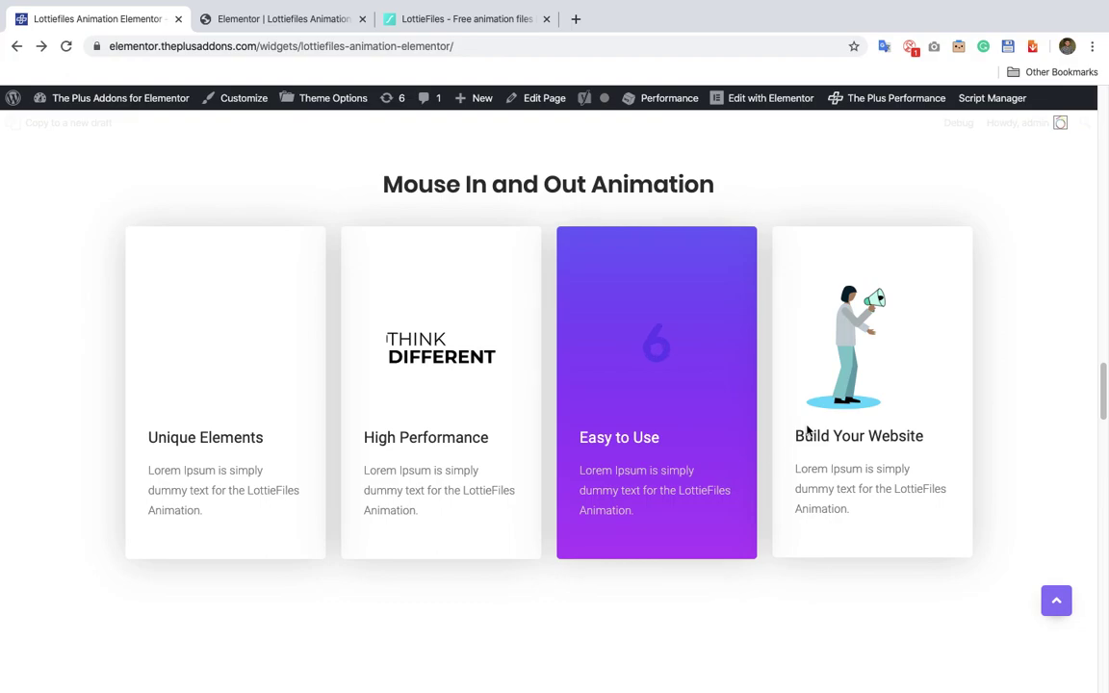
# Open the Visit Now link of the Fixed On Scroll Lottie Files Animation demo in a new tab
pyautogui.scroll(-4, 644, 478)
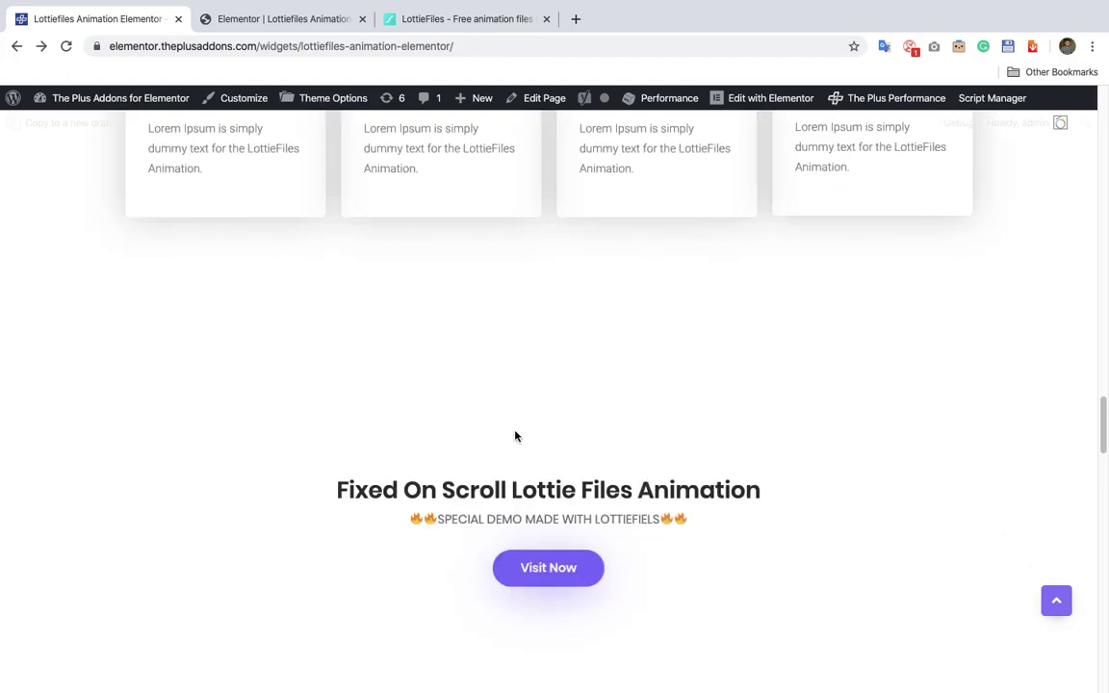
pyautogui.scroll(-1, 514, 436)
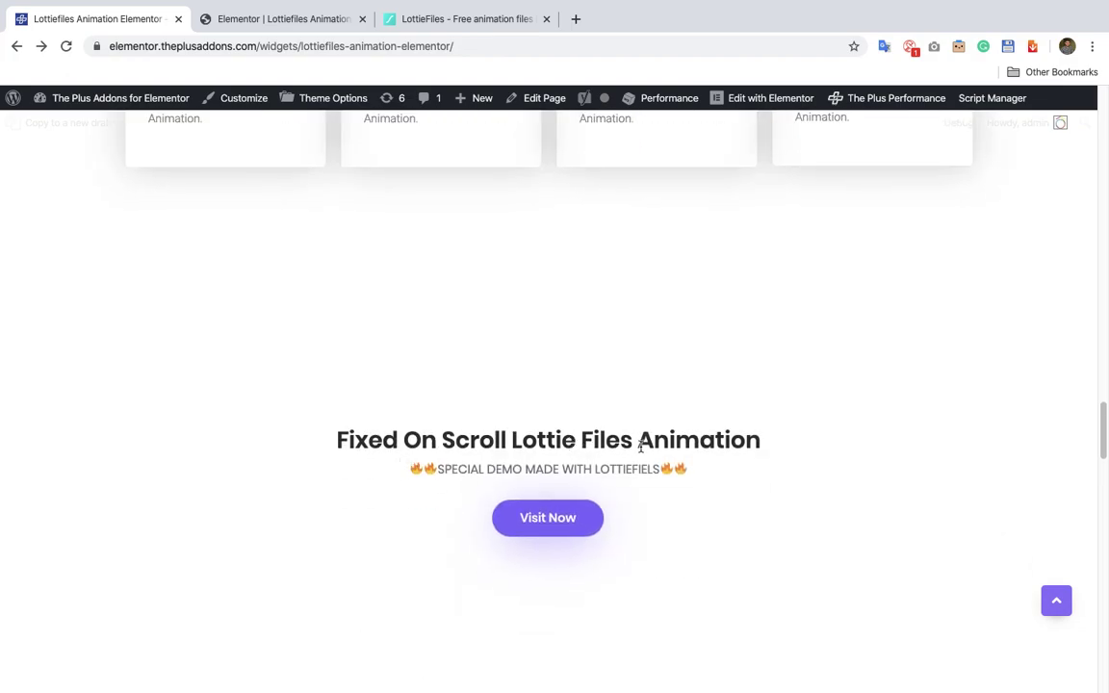
pyautogui.rightClick(545, 516)
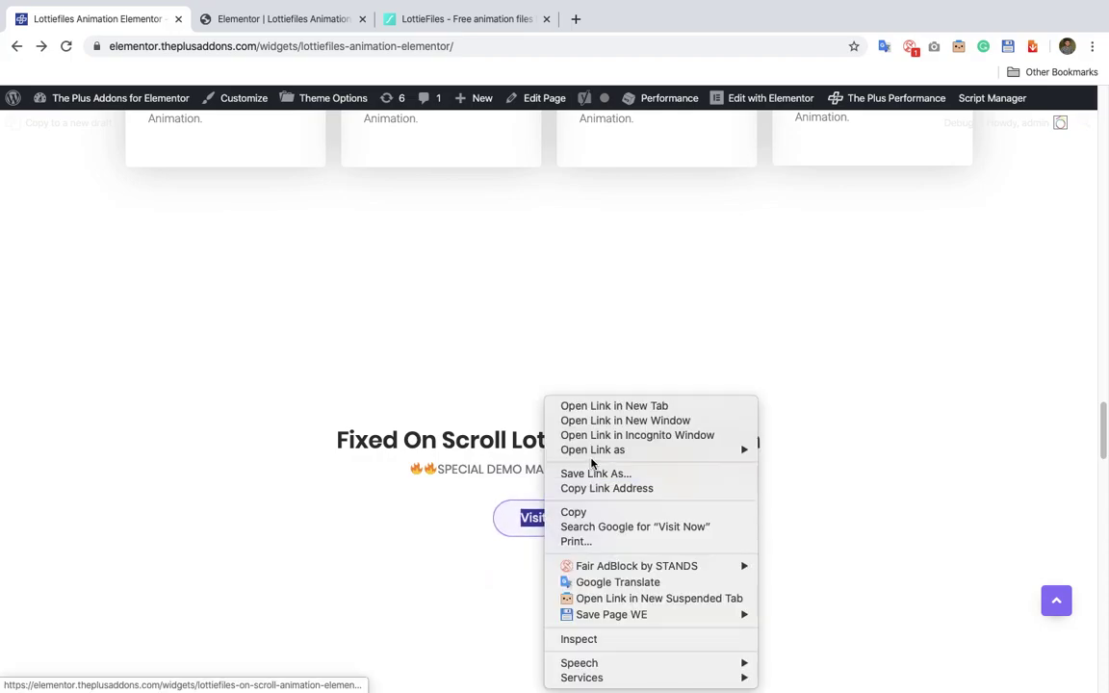
pyautogui.click(609, 406)
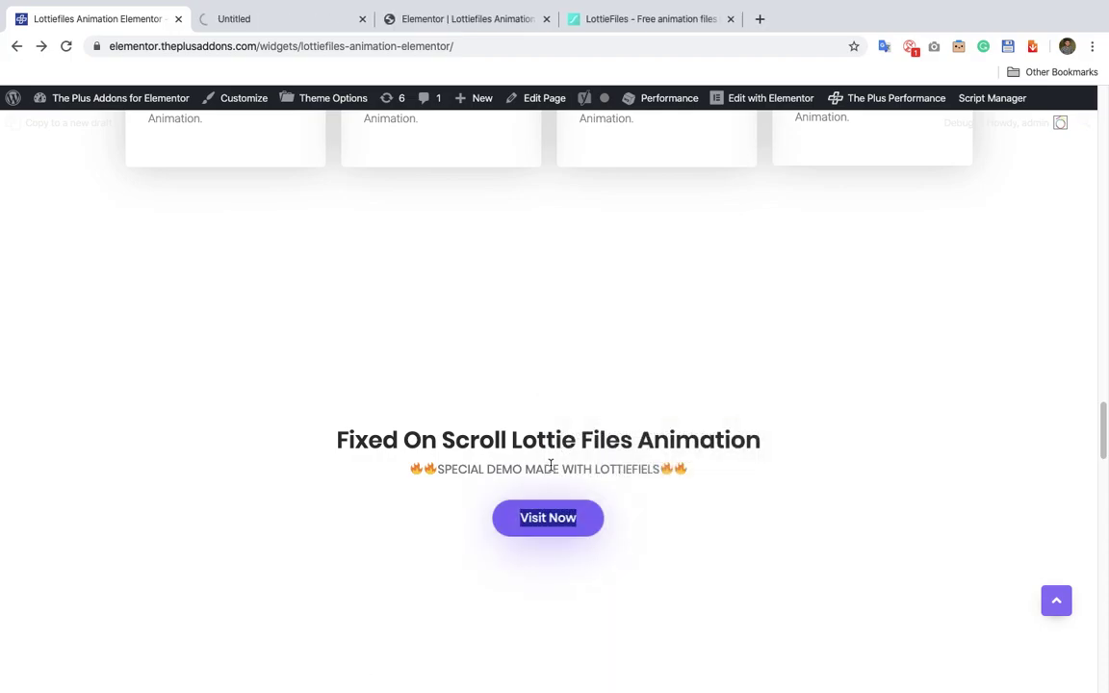
pyautogui.scroll(-3, 374, 502)
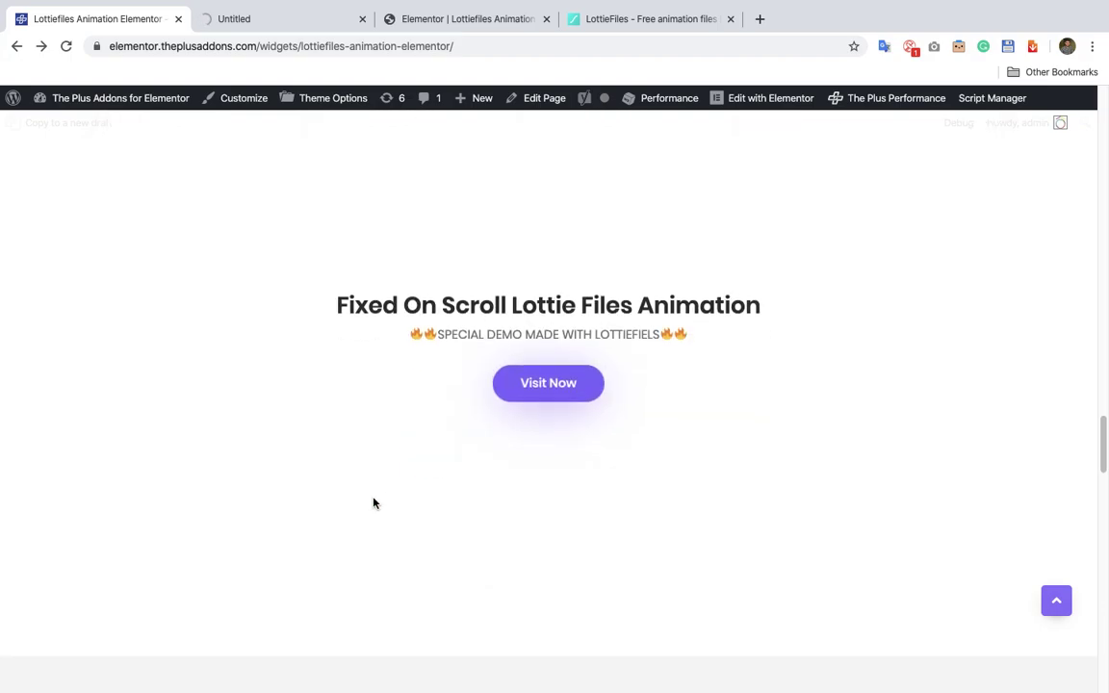
pyautogui.scroll(2, 373, 502)
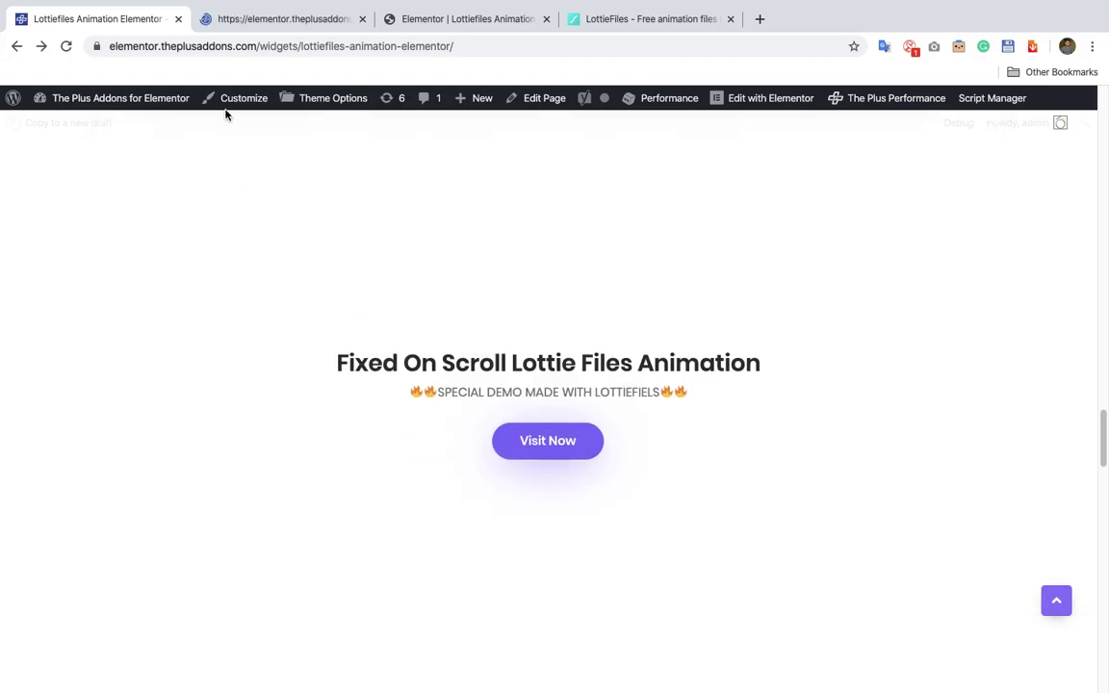
# Examine the Fixed On Scroll demo page, running the stadium animation forward and backward alongside items A to E
pyautogui.click(265, 19)
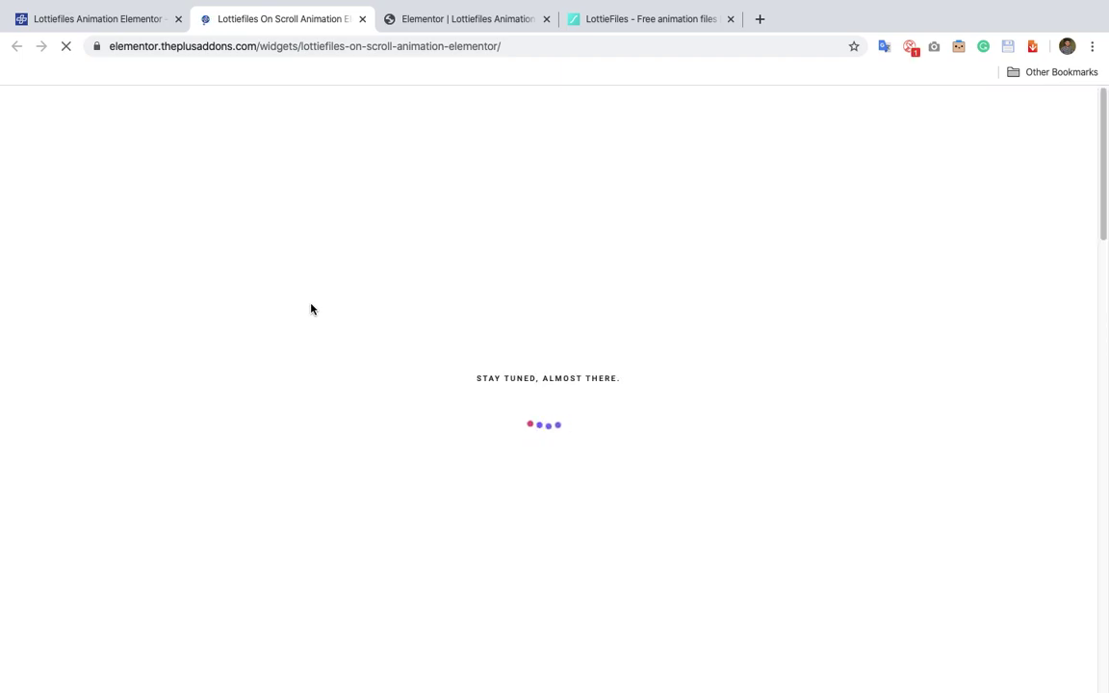
pyautogui.scroll(-5, 317, 318)
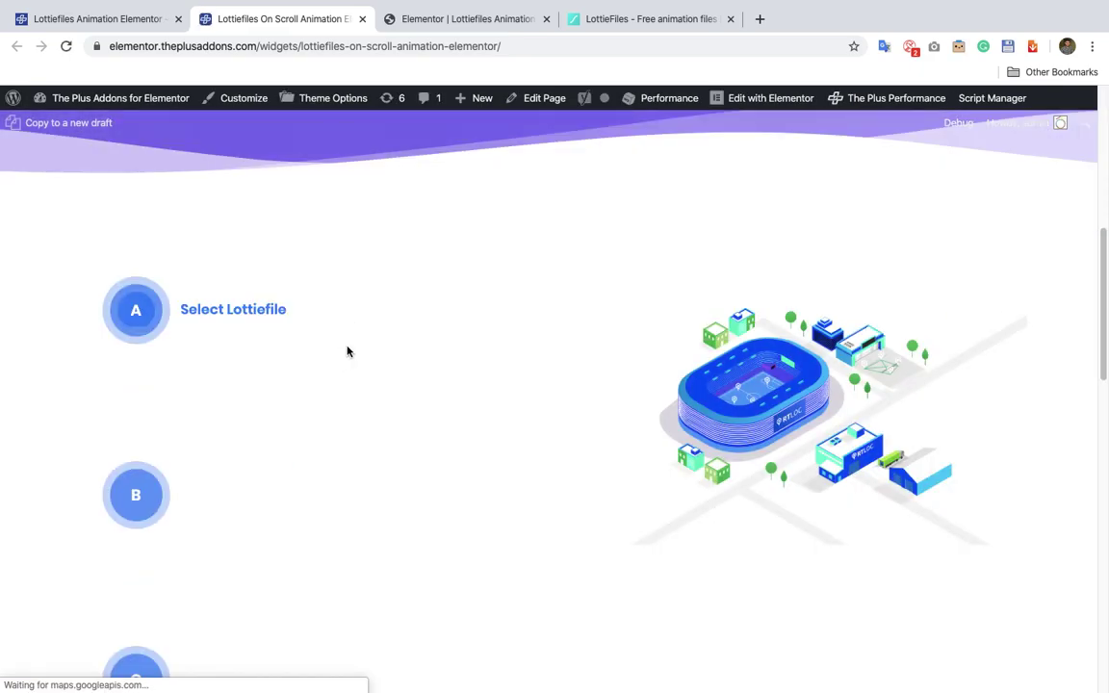
pyautogui.scroll(-3, 439, 374)
pyautogui.scroll(3, 499, 389)
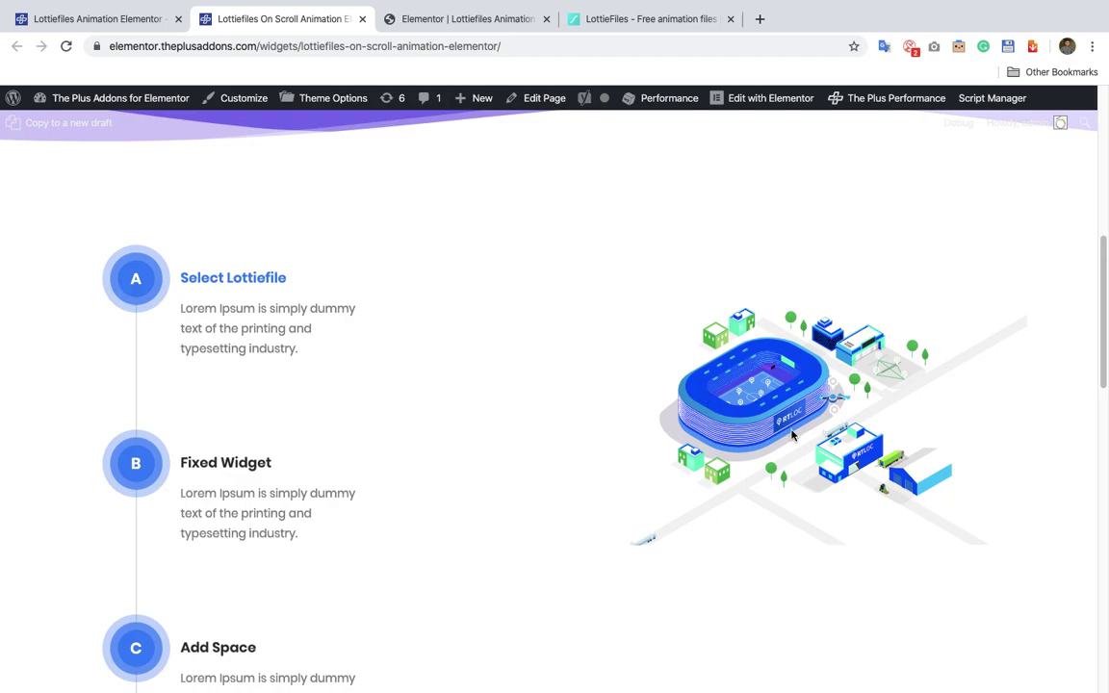
pyautogui.scroll(-8, 616, 417)
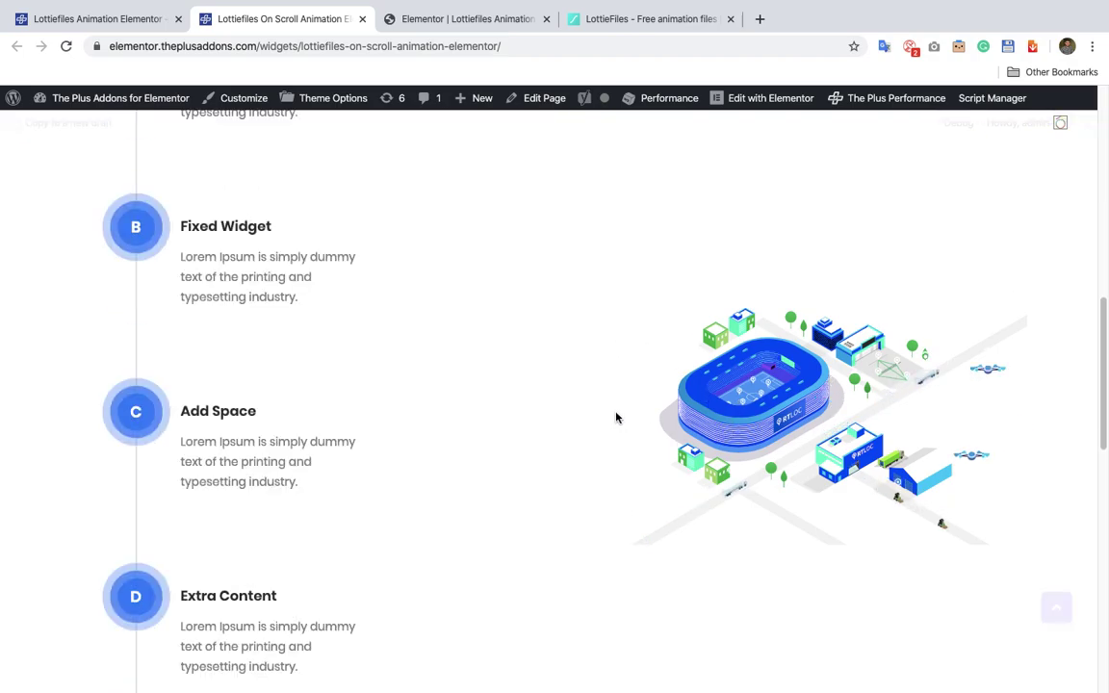
pyautogui.scroll(-7, 616, 418)
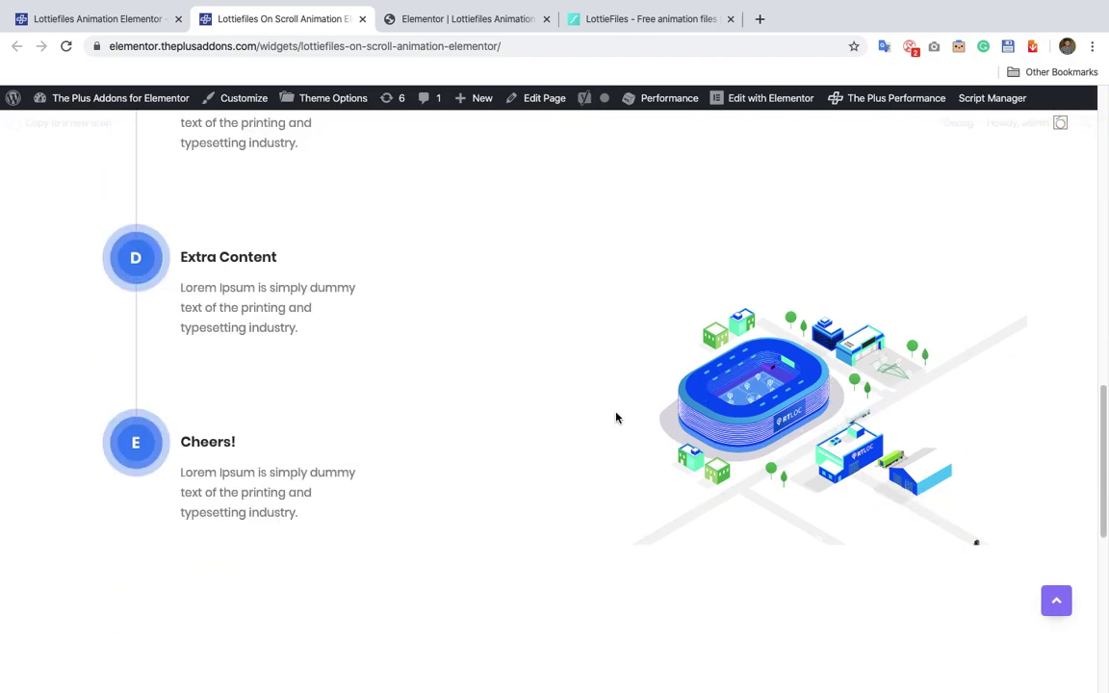
pyautogui.scroll(-6, 616, 418)
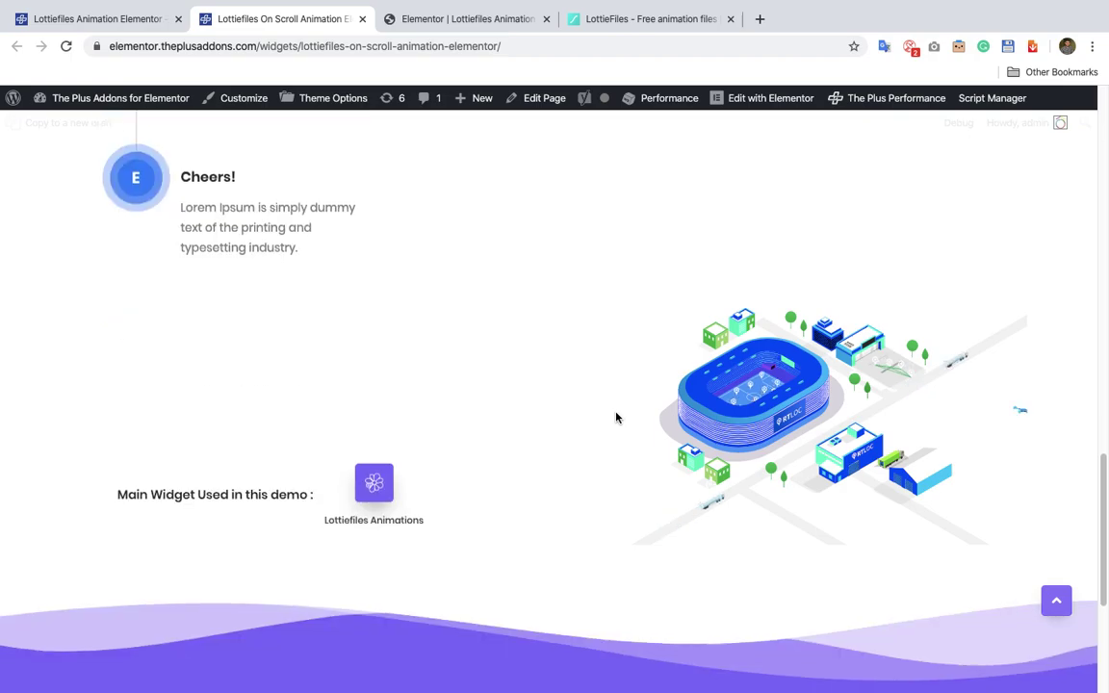
pyautogui.scroll(7, 616, 418)
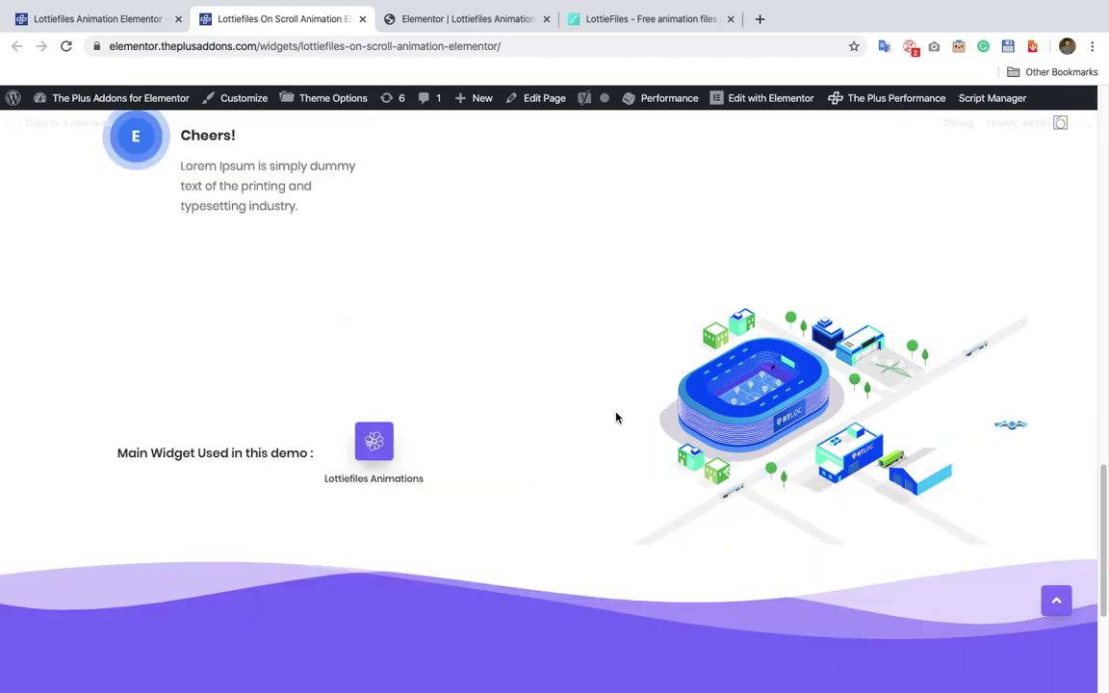
pyautogui.scroll(20, 616, 418)
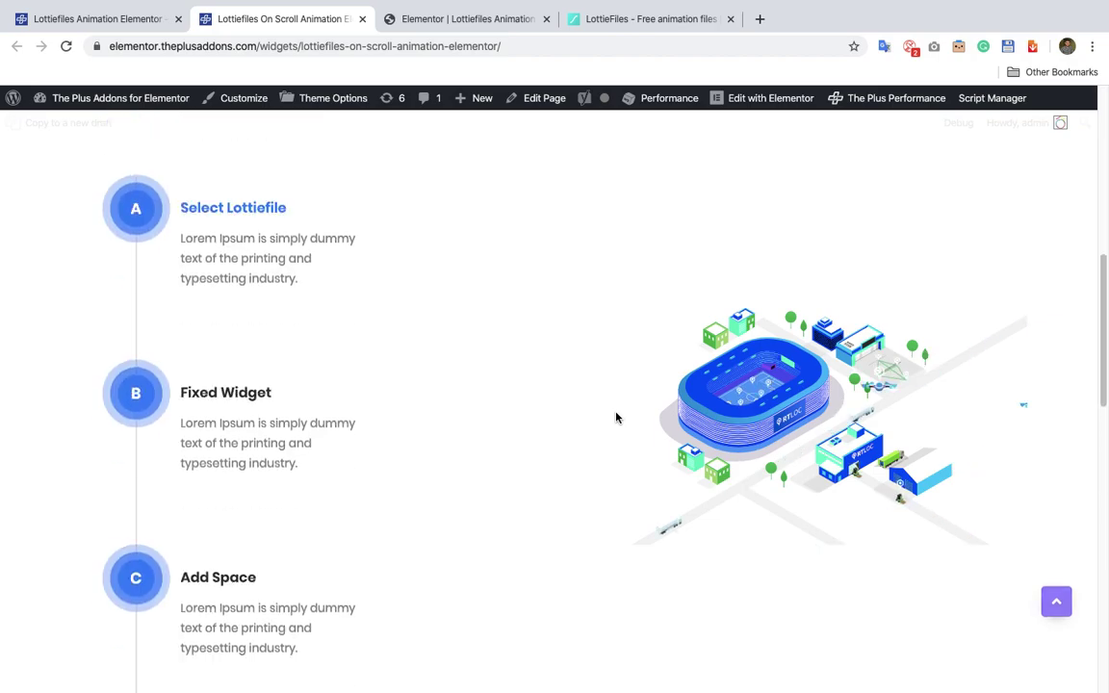
pyautogui.scroll(-20, 616, 418)
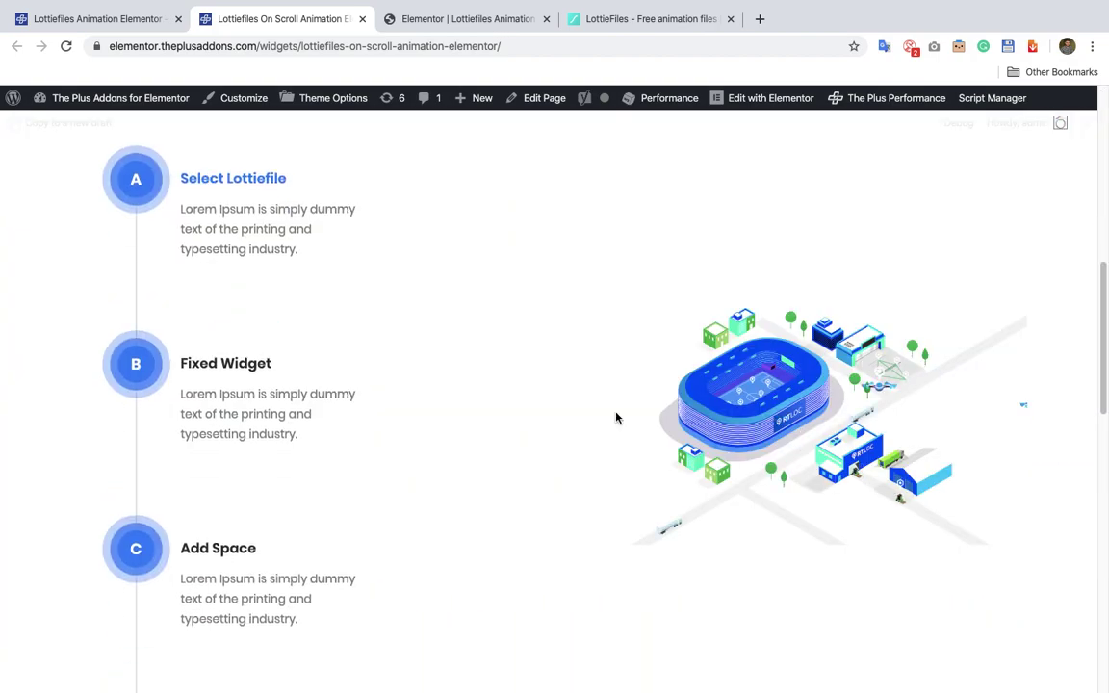
pyautogui.scroll(-4, 616, 418)
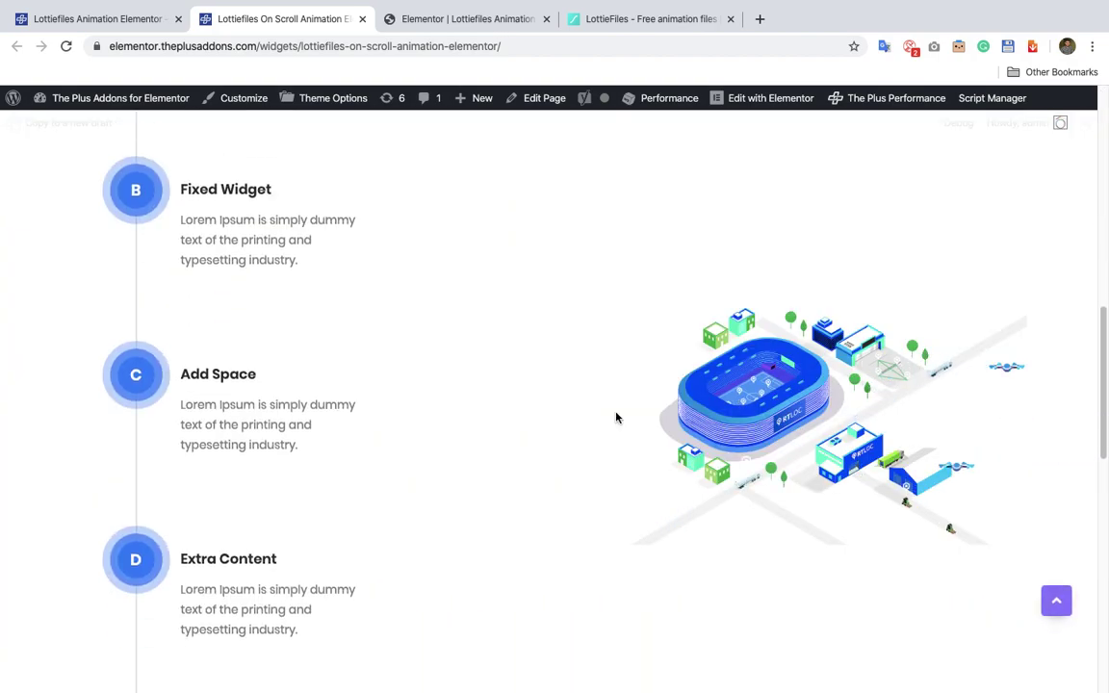
pyautogui.scroll(20, 616, 418)
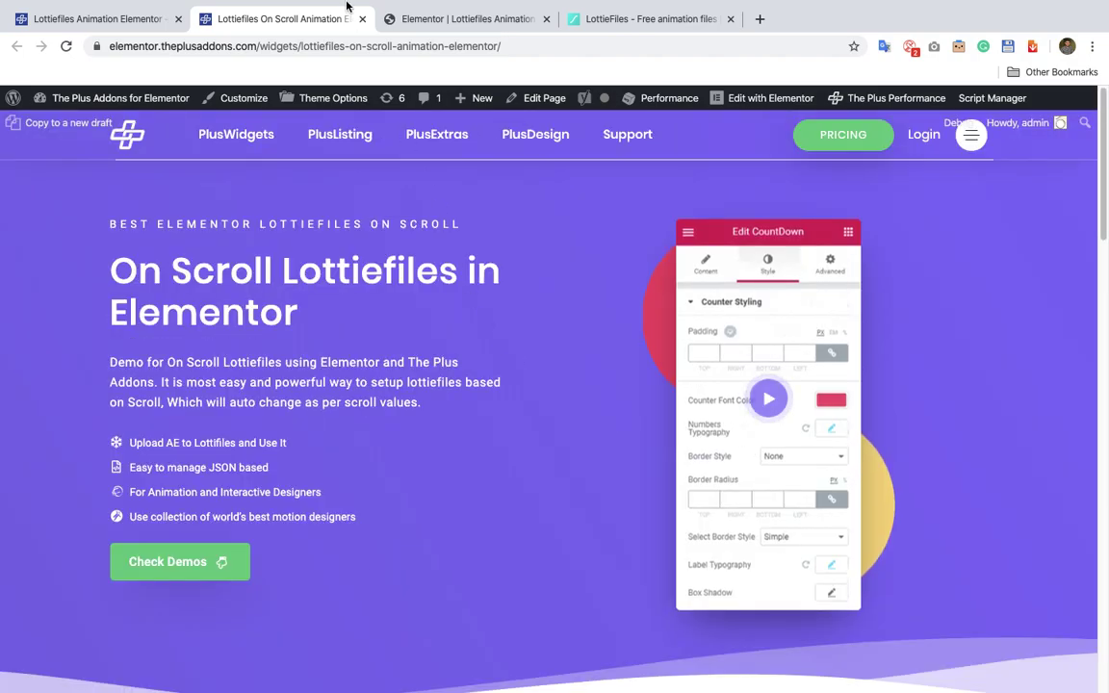
# Close the on-scroll demo and add a LottieFiles Animation widget to the empty area below the hero section in the Elementor editor
pyautogui.click(362, 18)
pyautogui.click(289, 17)
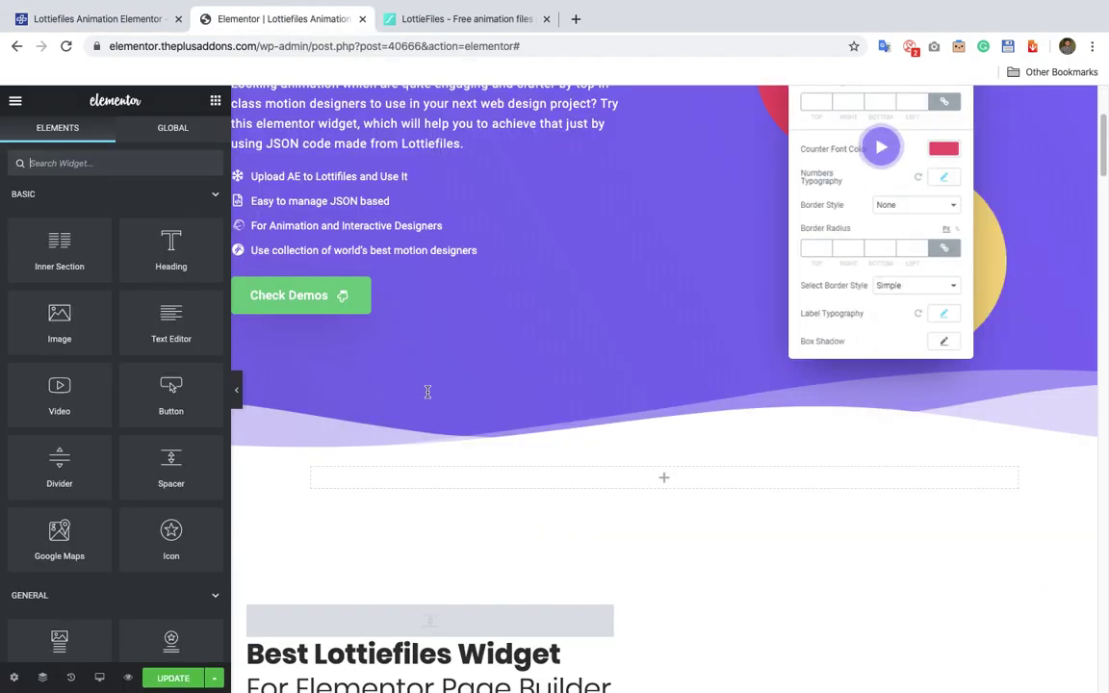
pyautogui.scroll(-3, 482, 450)
pyautogui.scroll(3, 586, 321)
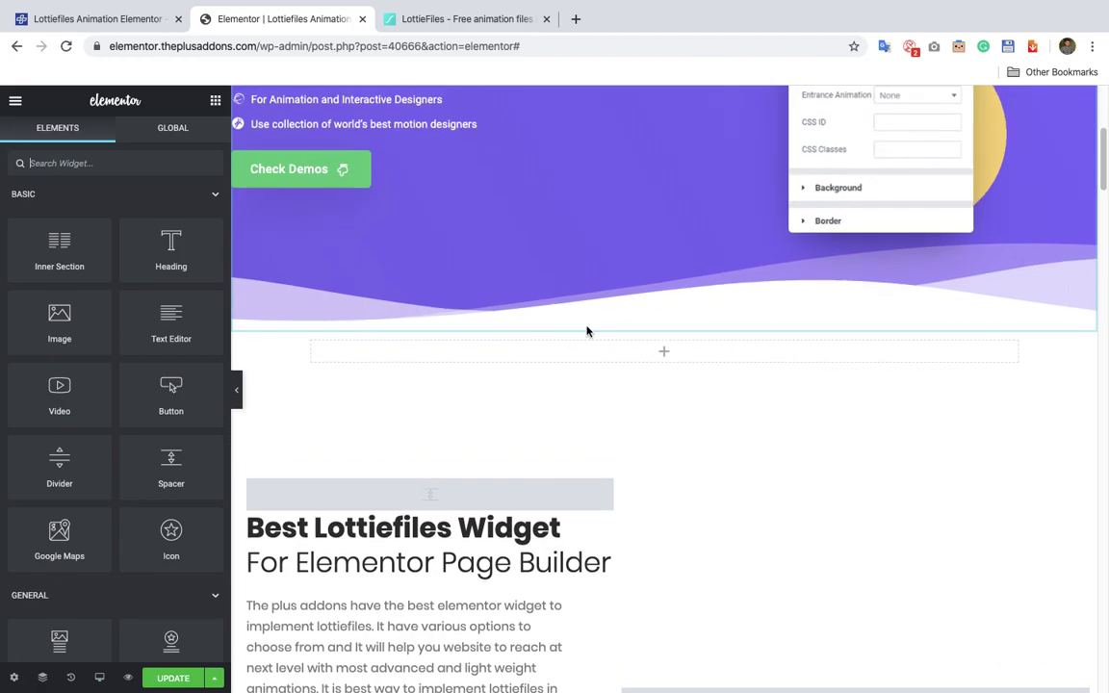
pyautogui.click(69, 162)
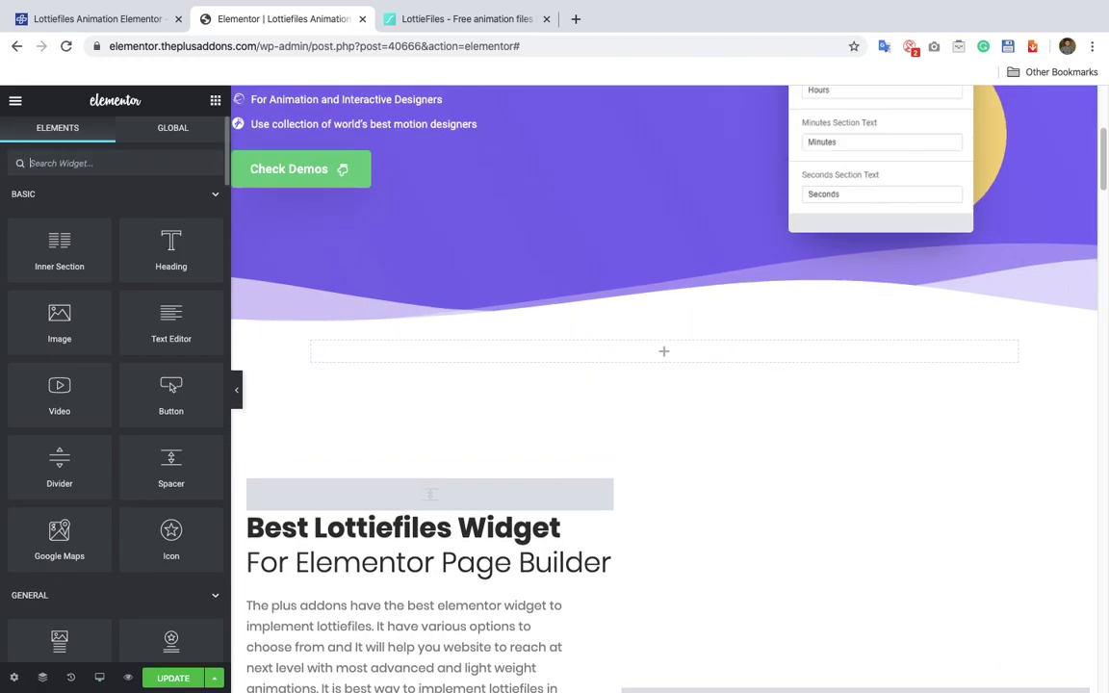
pyautogui.write('lott')
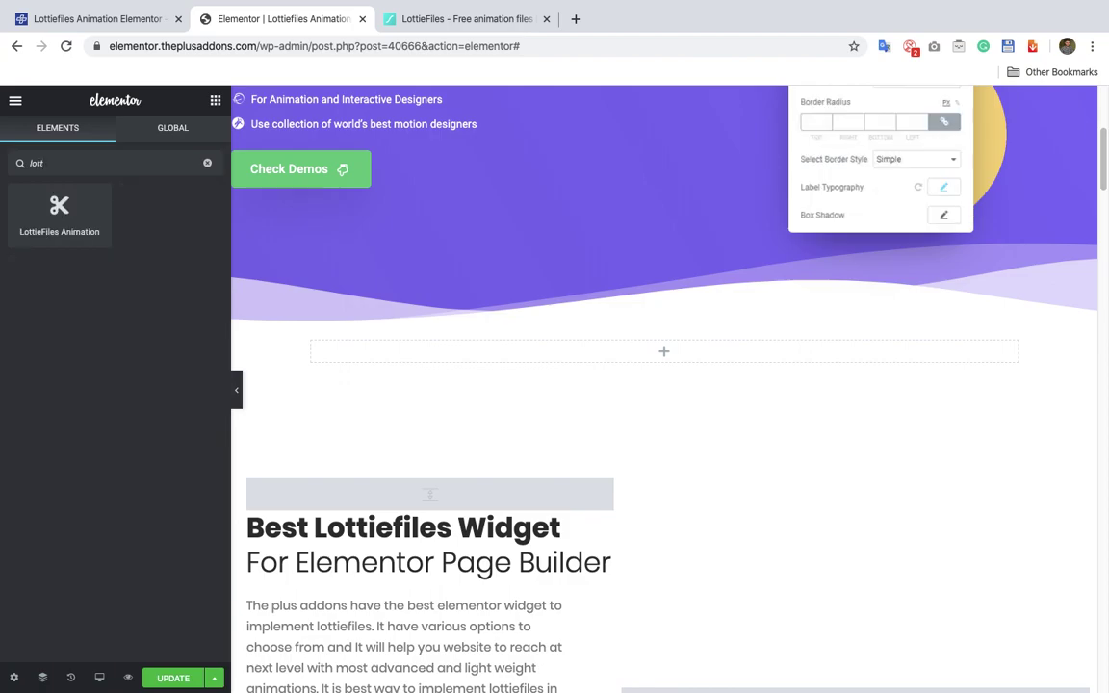
pyautogui.moveTo(59, 207); pyautogui.dragTo(628, 362)
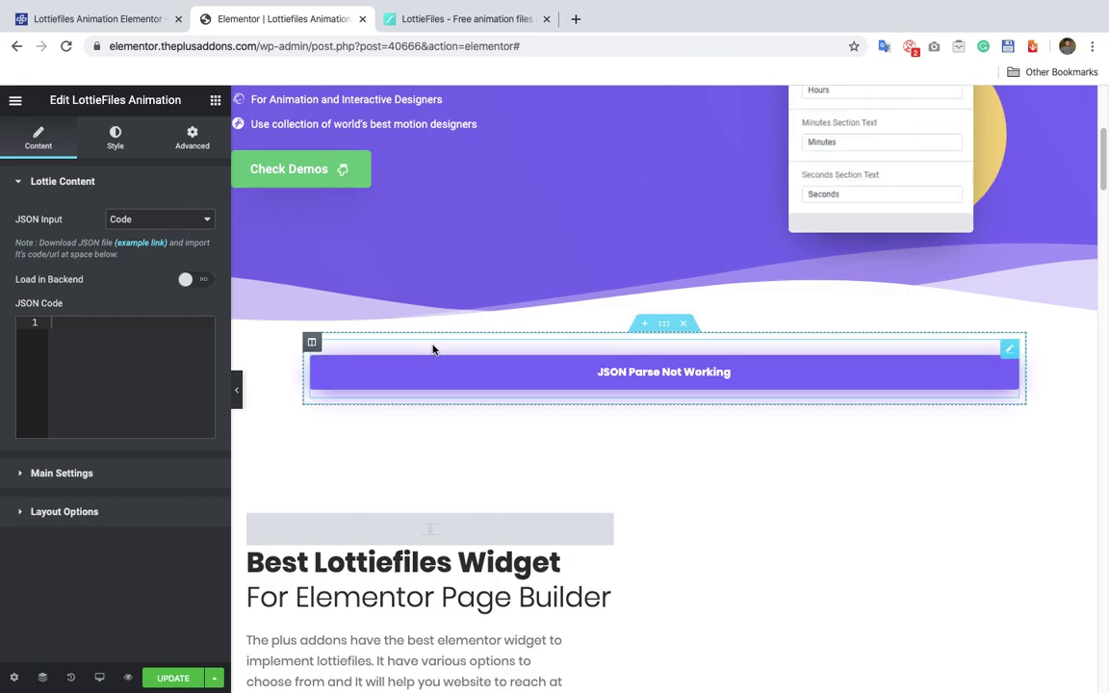
# Try the URL option for the widget's JSON Input, and set it back to Code
pyautogui.click(121, 220)
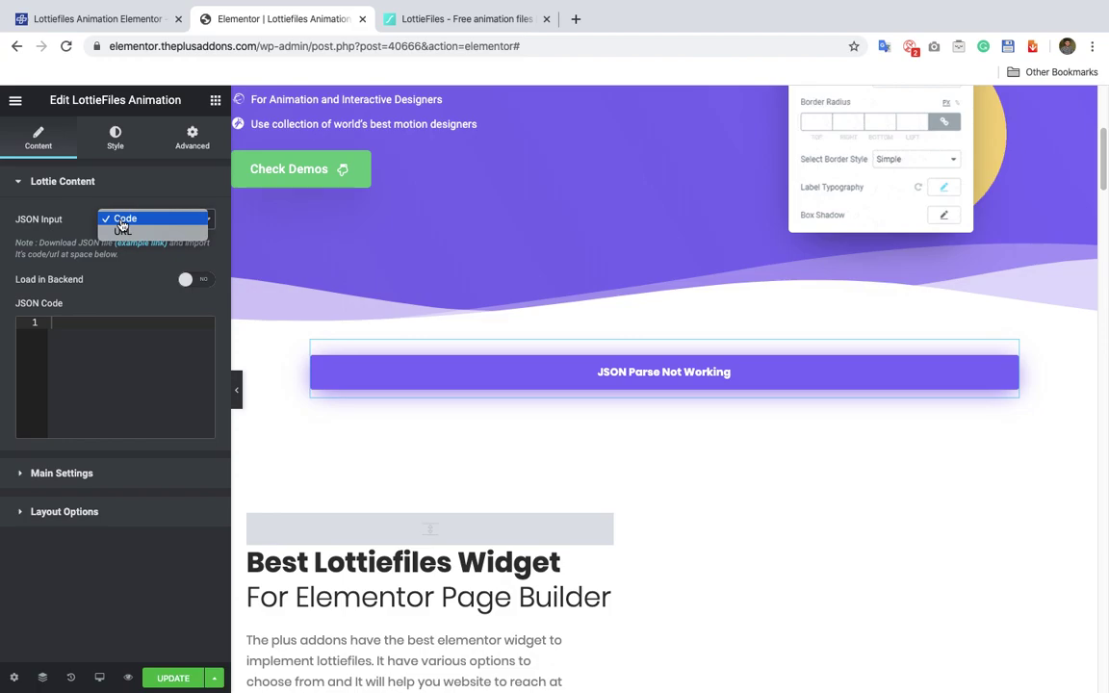
pyautogui.click(123, 231)
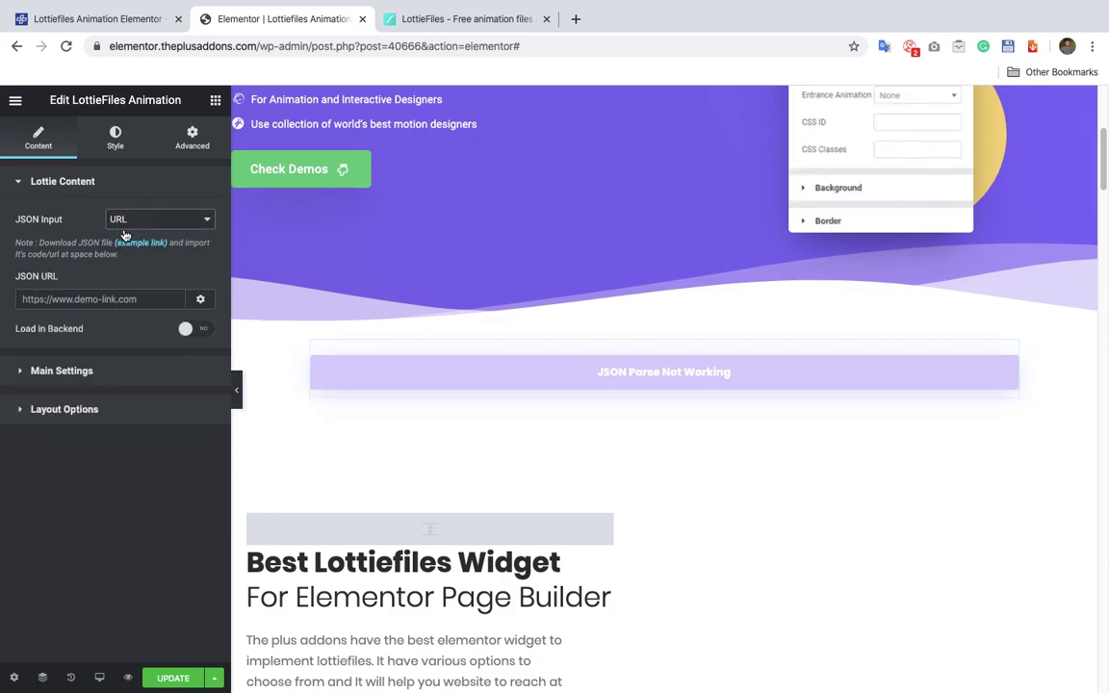
pyautogui.click(93, 301)
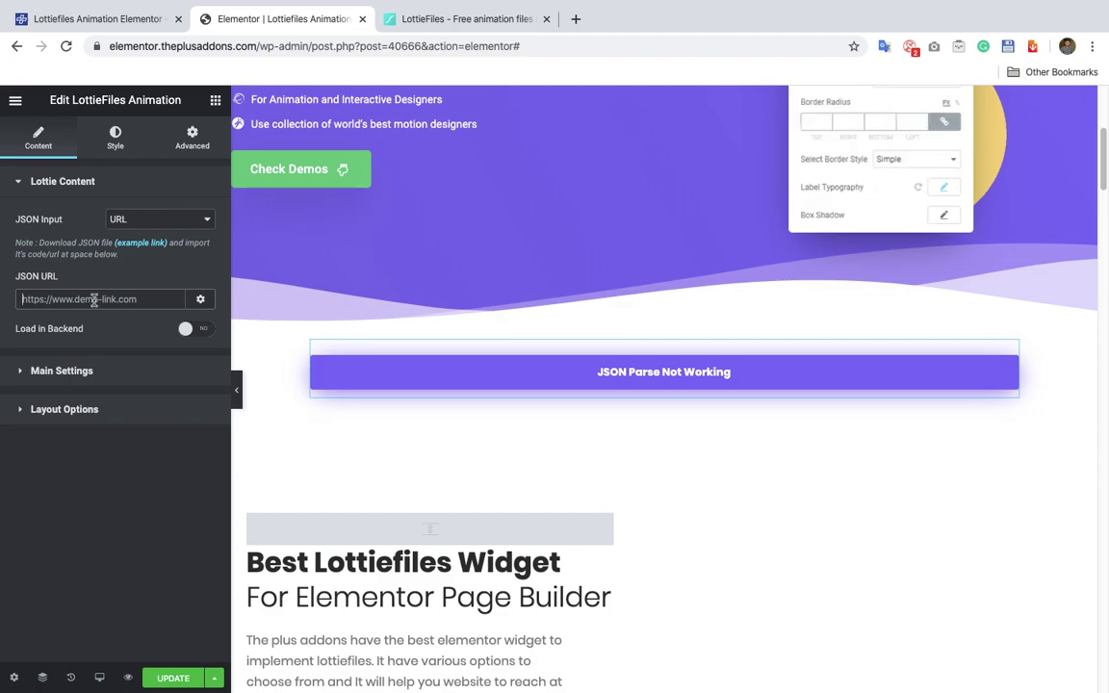
pyautogui.click(130, 217)
pyautogui.click(135, 207)
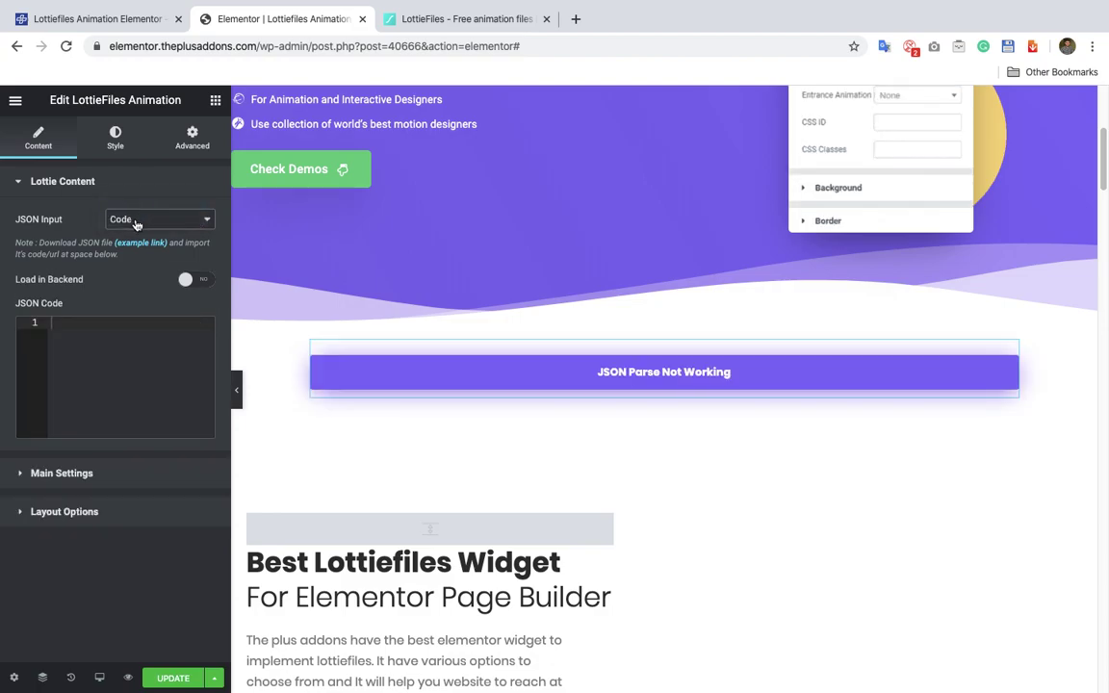
# Switch to the LottieFiles site and download the rotating button animation from the featured animations as Lottie JSON
pyautogui.click(435, 19)
pyautogui.scroll(8, 438, 288)
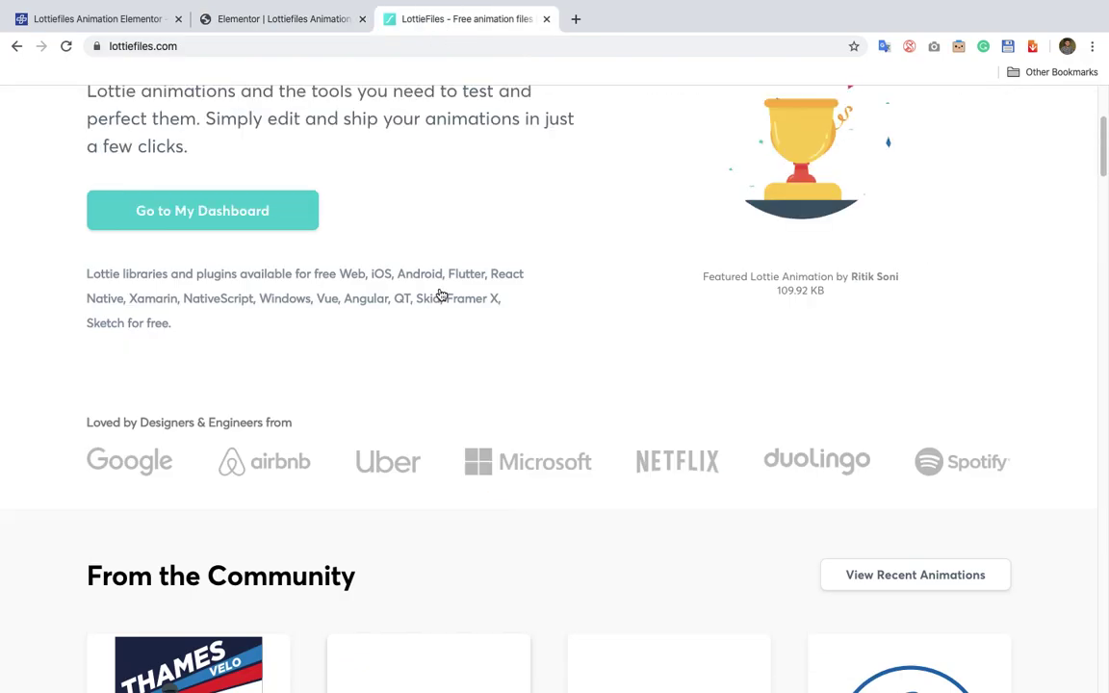
pyautogui.scroll(-6, 440, 290)
pyautogui.scroll(6, 441, 313)
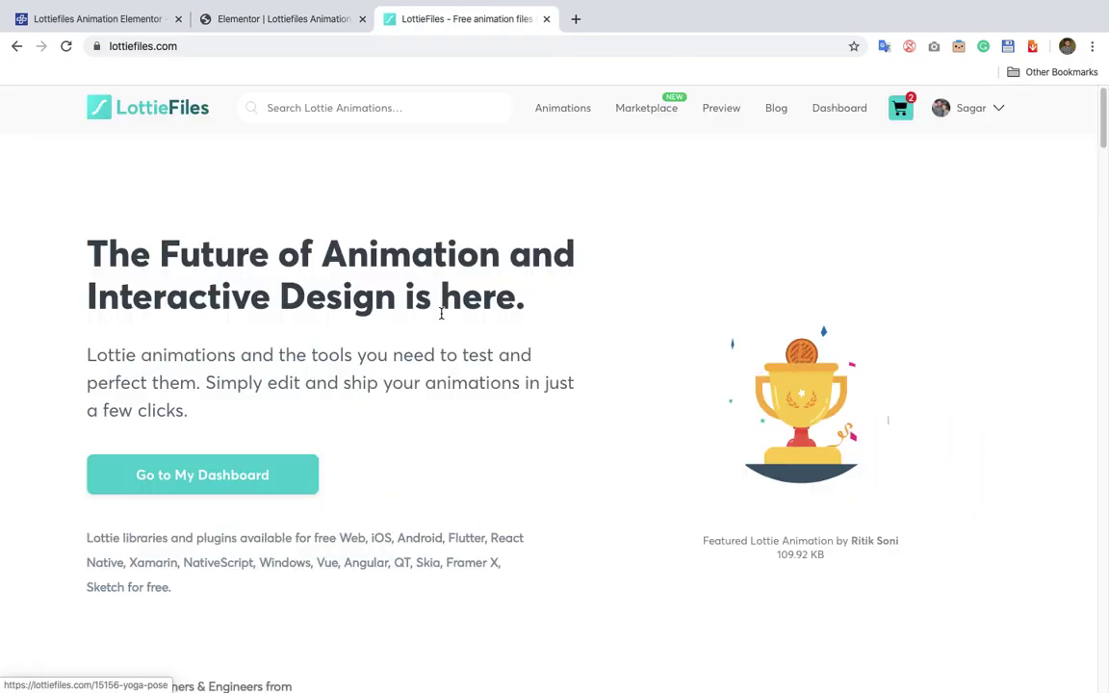
pyautogui.click(561, 108)
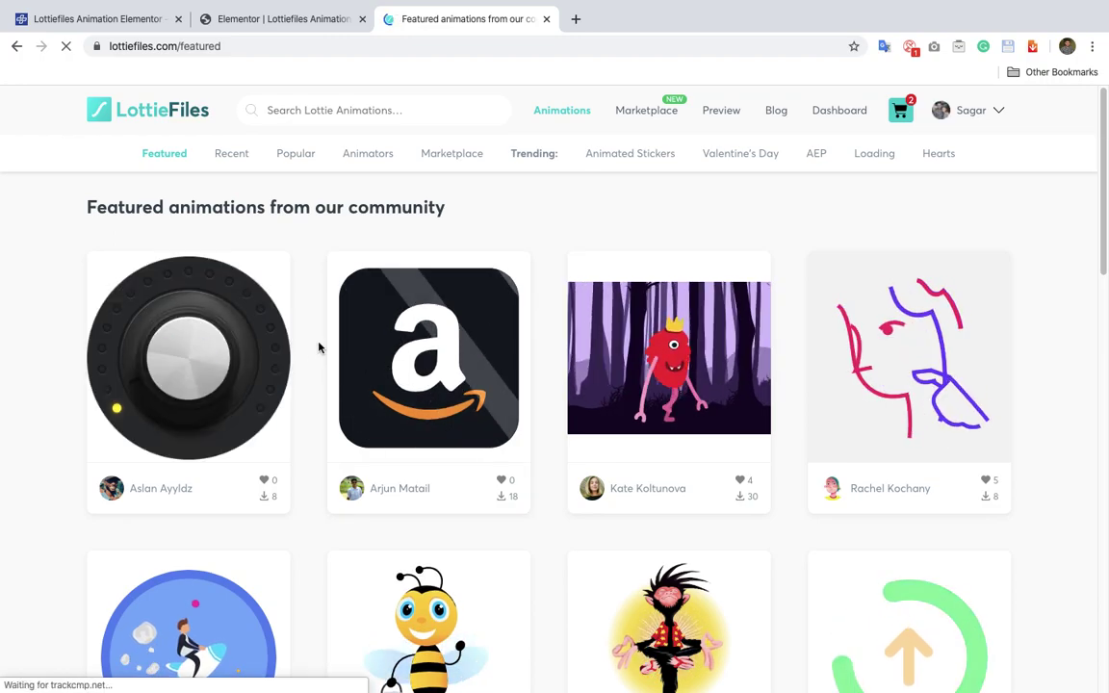
pyautogui.click(204, 383)
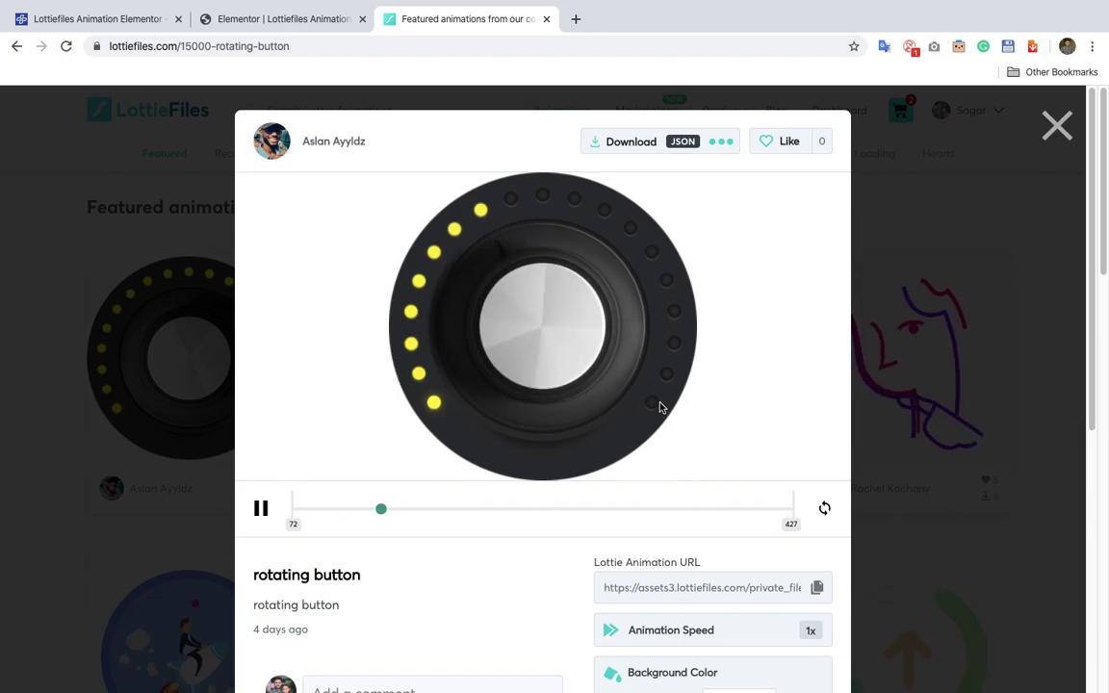
pyautogui.click(664, 144)
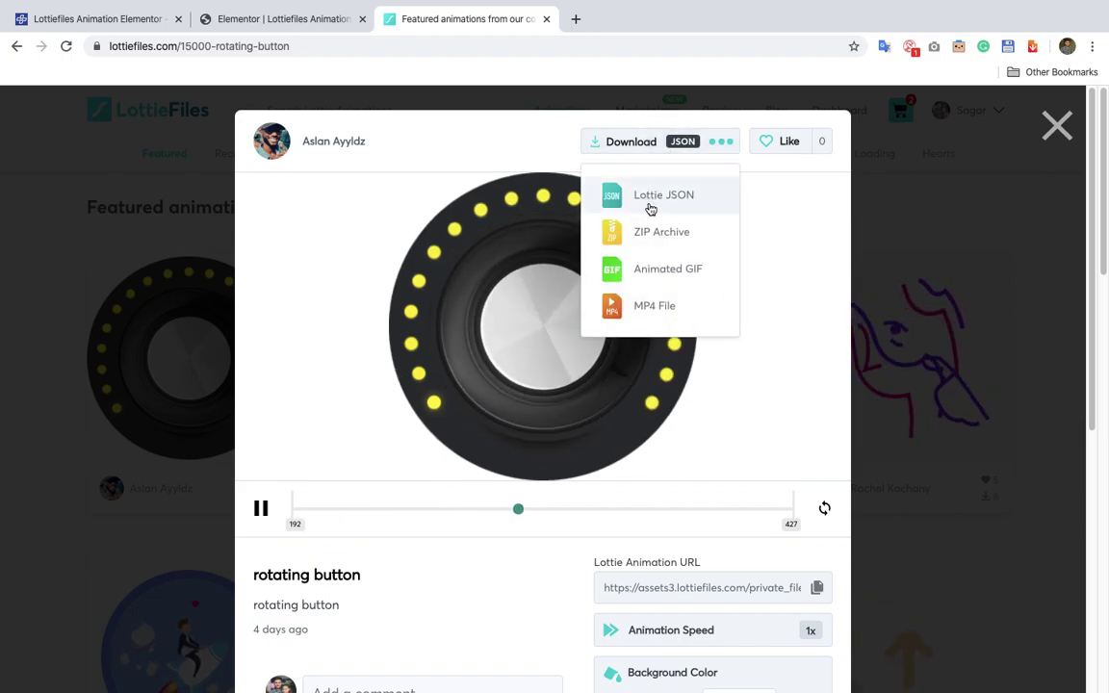
pyautogui.click(651, 207)
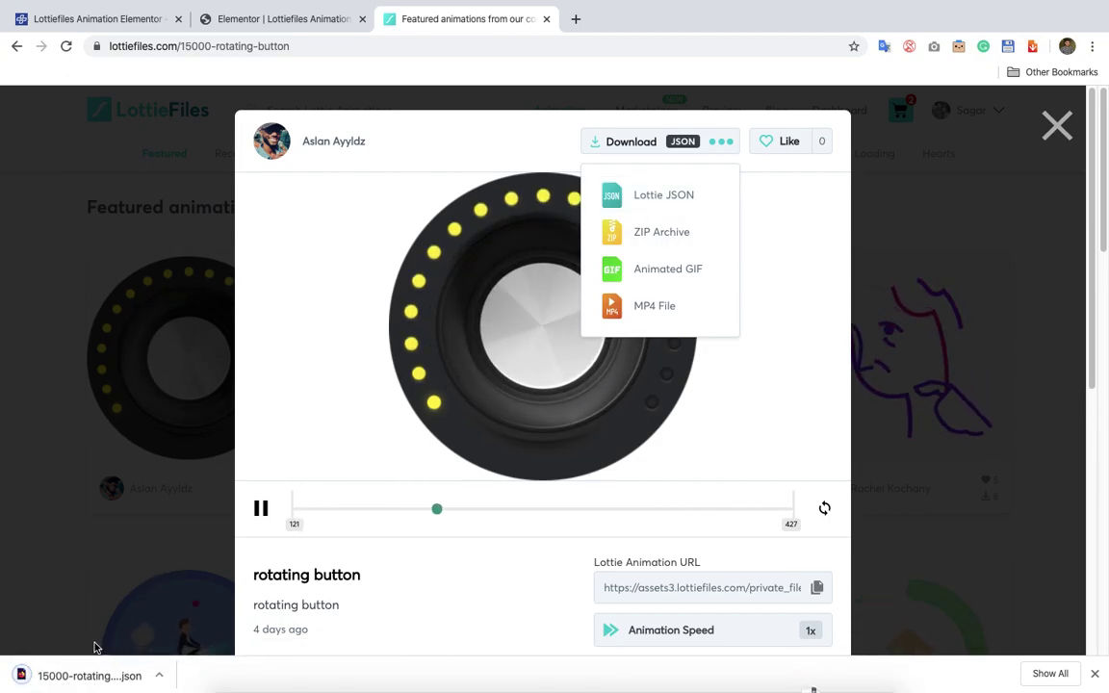
# Open the downloaded 15000-rotating-button.json in Firefox and copy its entire code
pyautogui.click(88, 676)
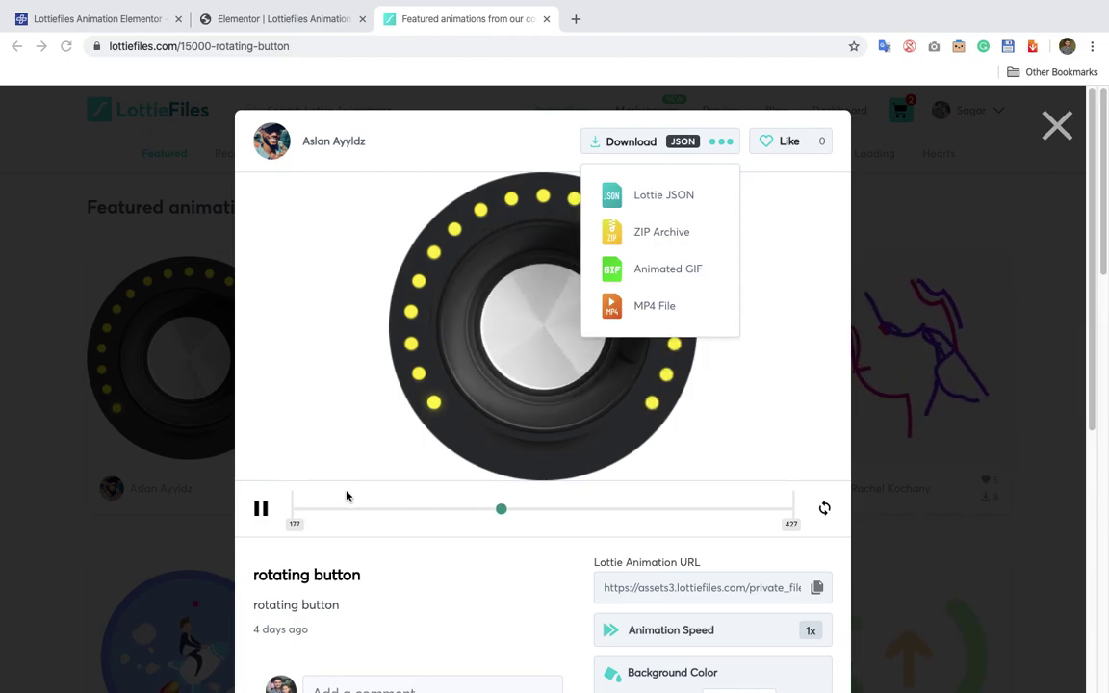
pyautogui.click(632, 660)
pyautogui.moveTo(430, 341); pyautogui.dragTo(399, 288)
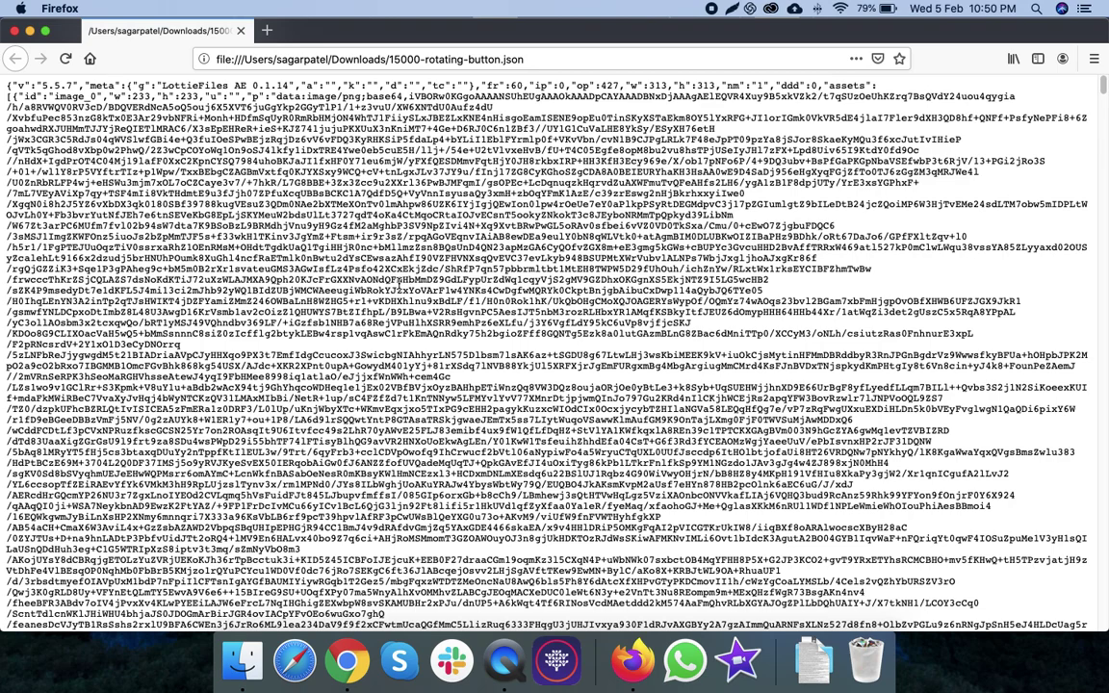
pyautogui.press('super+a')
pyautogui.rightClick(412, 286)
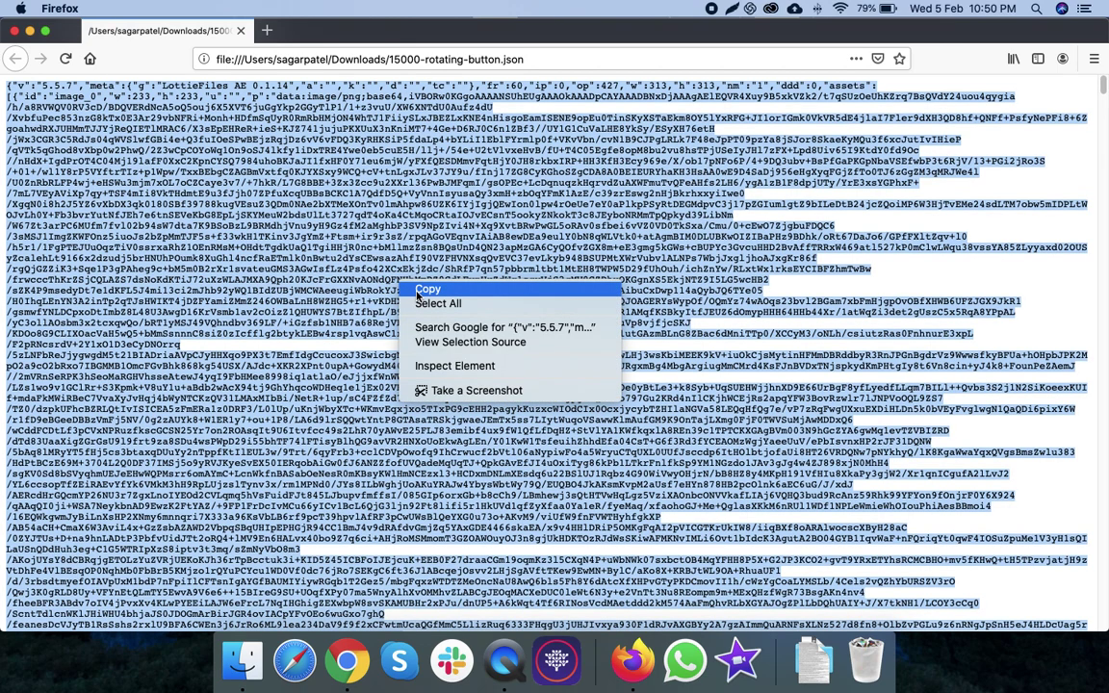
pyautogui.click(423, 290)
# Return to the Elementor editor and paste the copied code into the LottieFiles Animation widget's JSON Code
pyautogui.press('super+Tab')
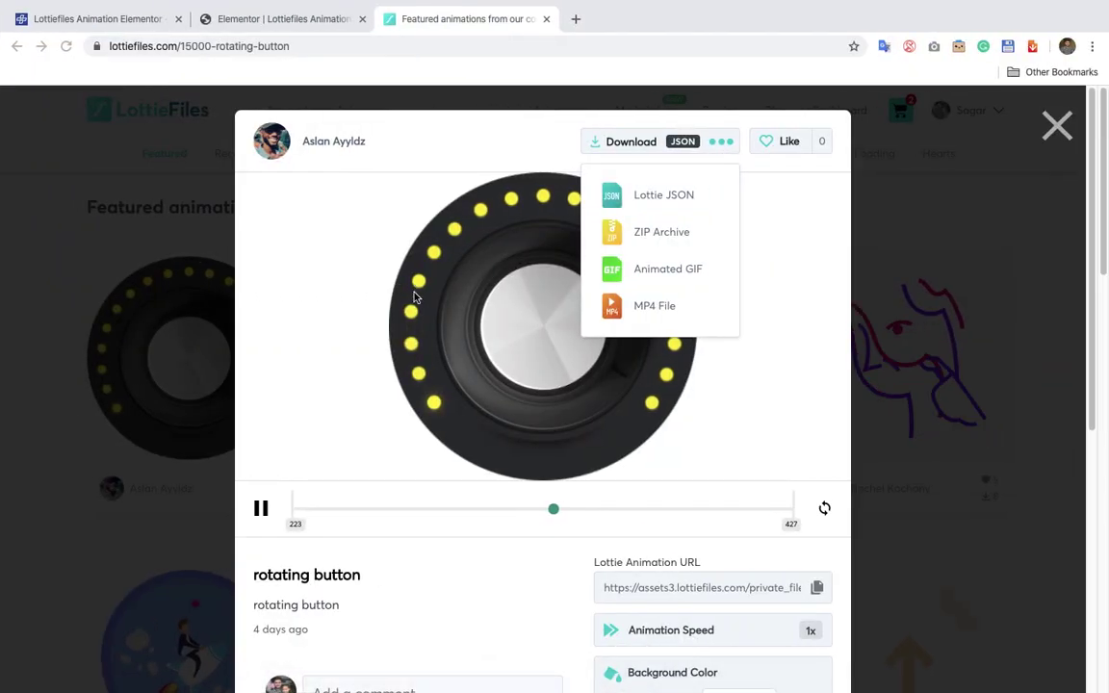
pyautogui.click(243, 20)
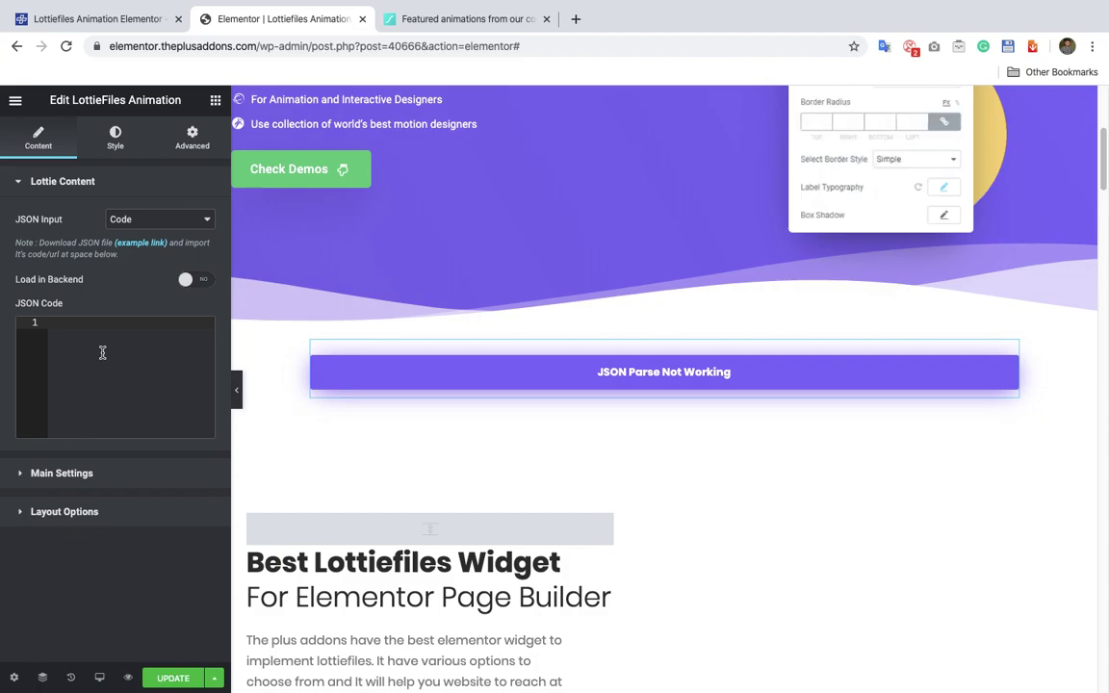
pyautogui.press('super+v')
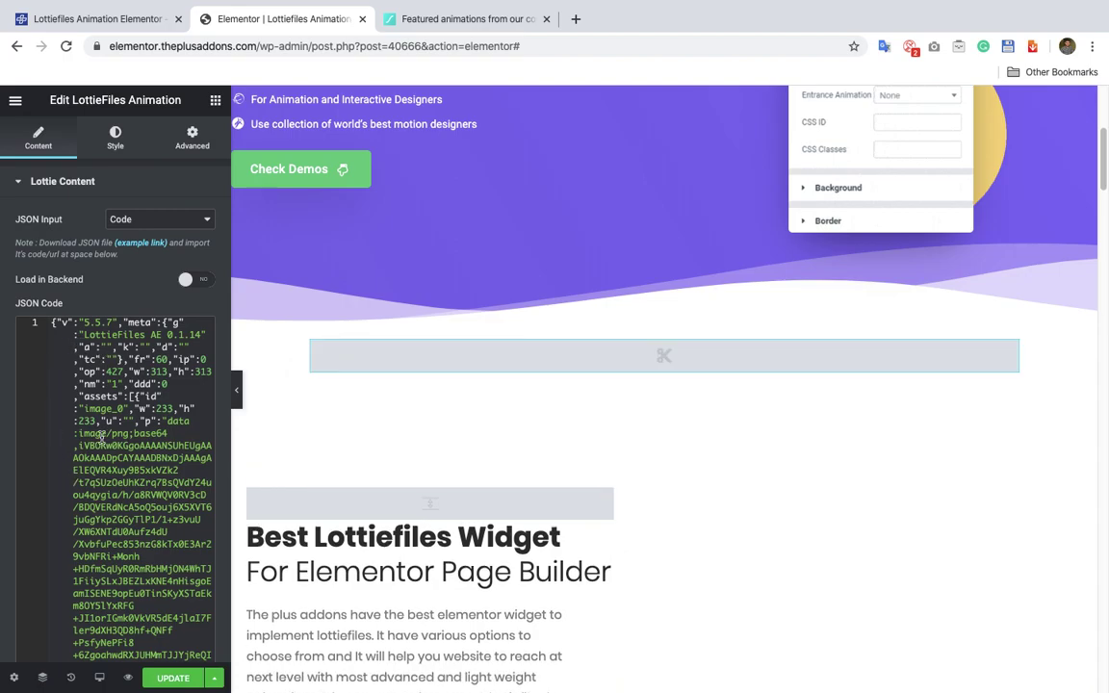
# Enable Load in Backend, collapse the Lottie Content settings and view the rotating button animation on the page
pyautogui.click(187, 279)
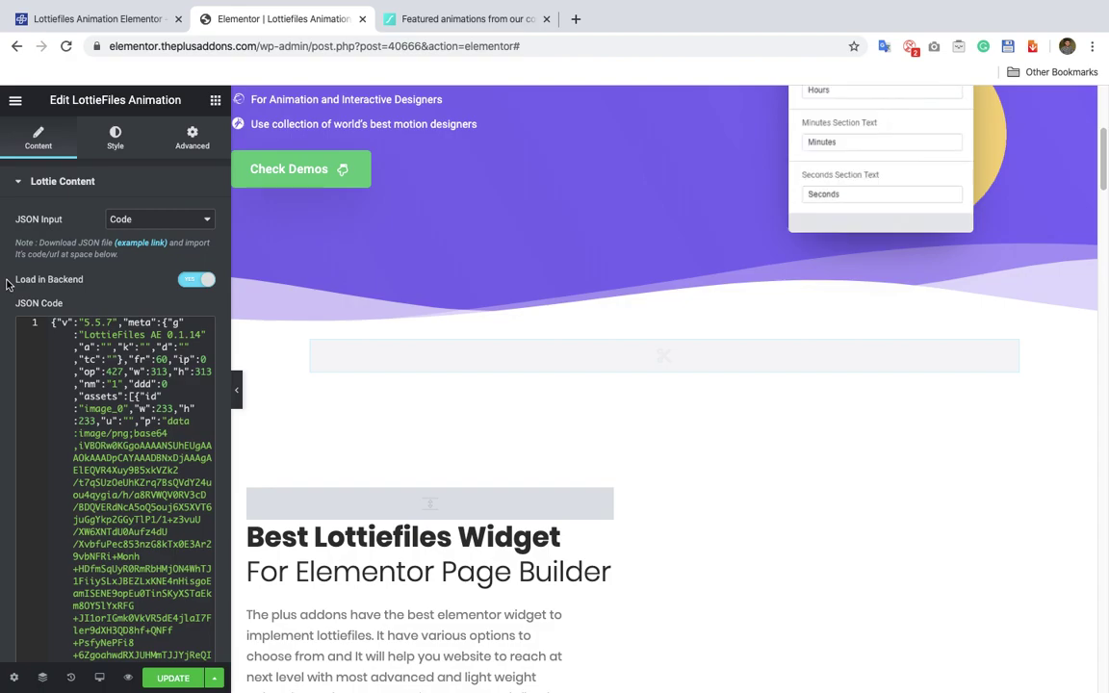
pyautogui.click(93, 187)
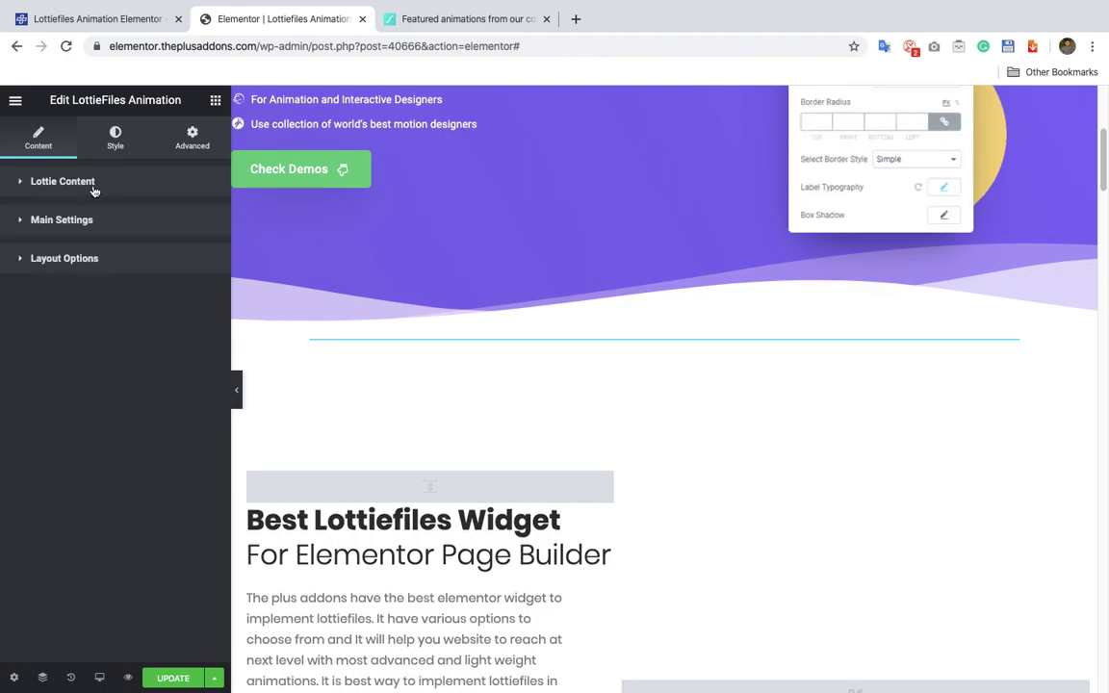
pyautogui.scroll(-4, 627, 380)
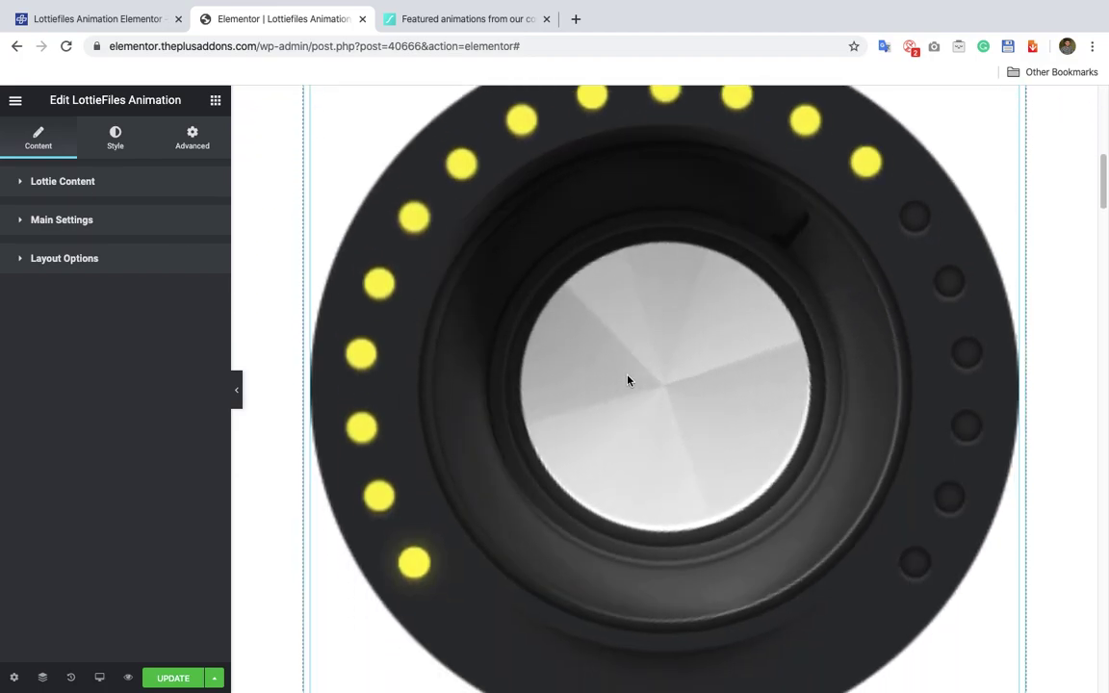
# Set the LottieFiles Animation widget's Play on option to On Hover in its Main Settings
pyautogui.scroll(3, 627, 380)
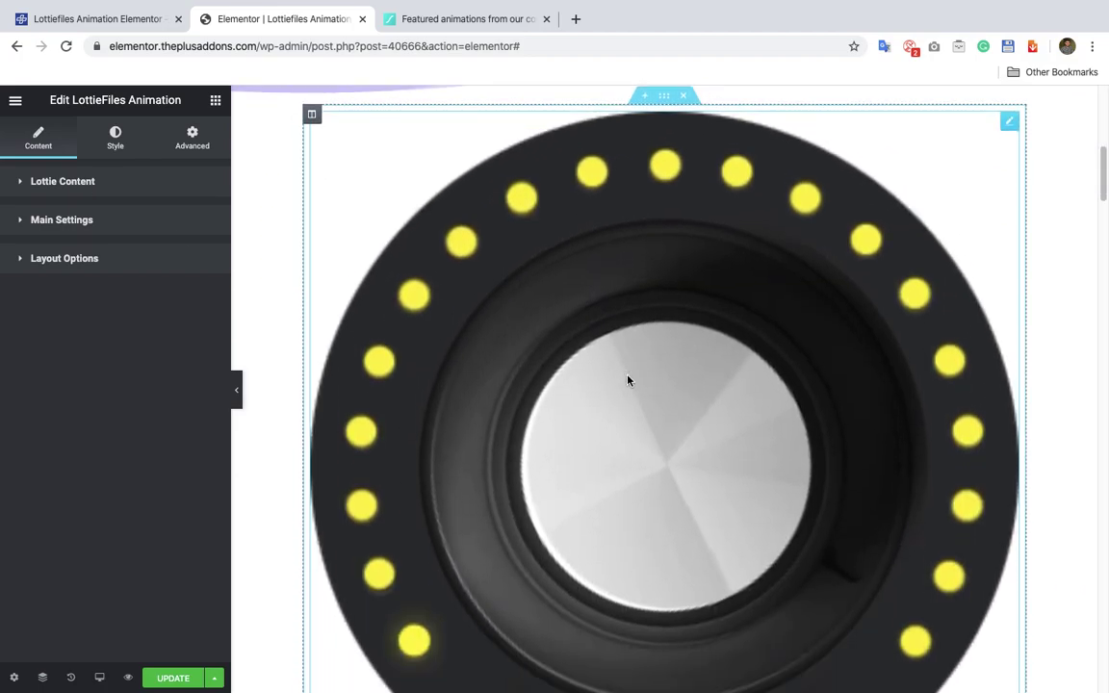
pyautogui.scroll(-1, 627, 380)
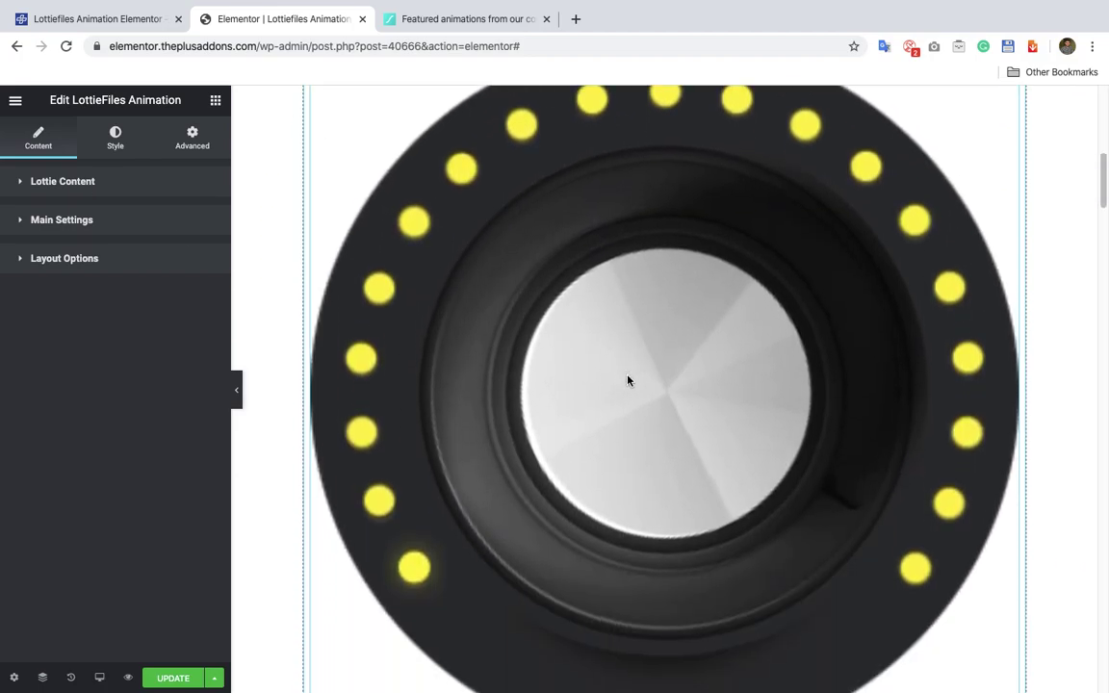
pyautogui.click(119, 230)
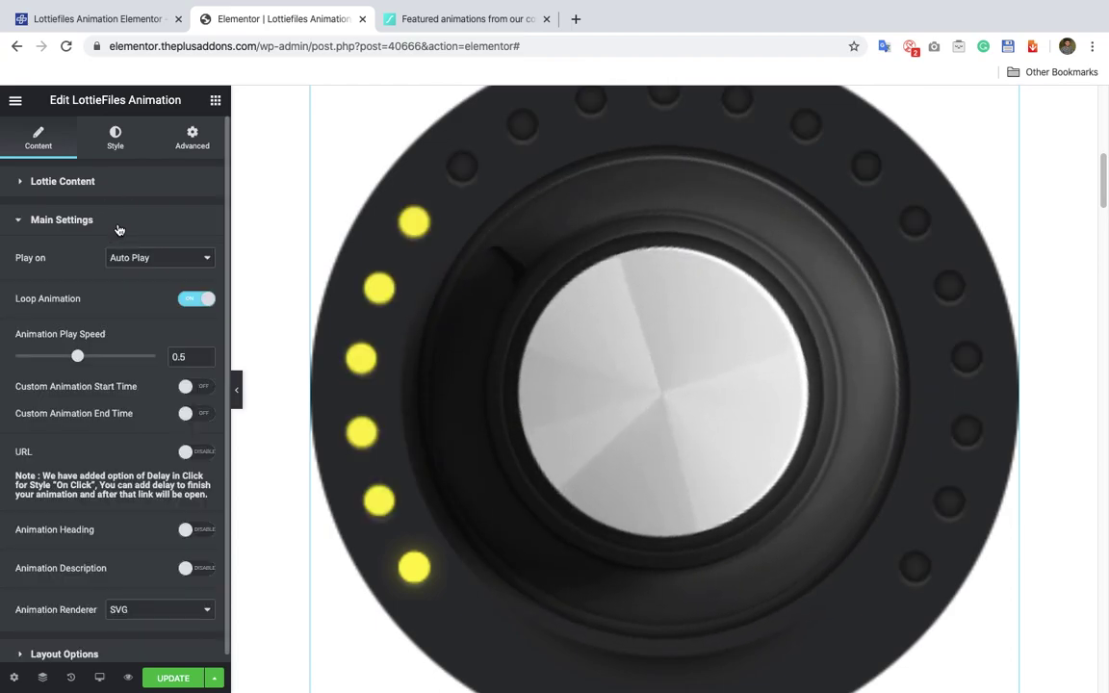
pyautogui.click(142, 258)
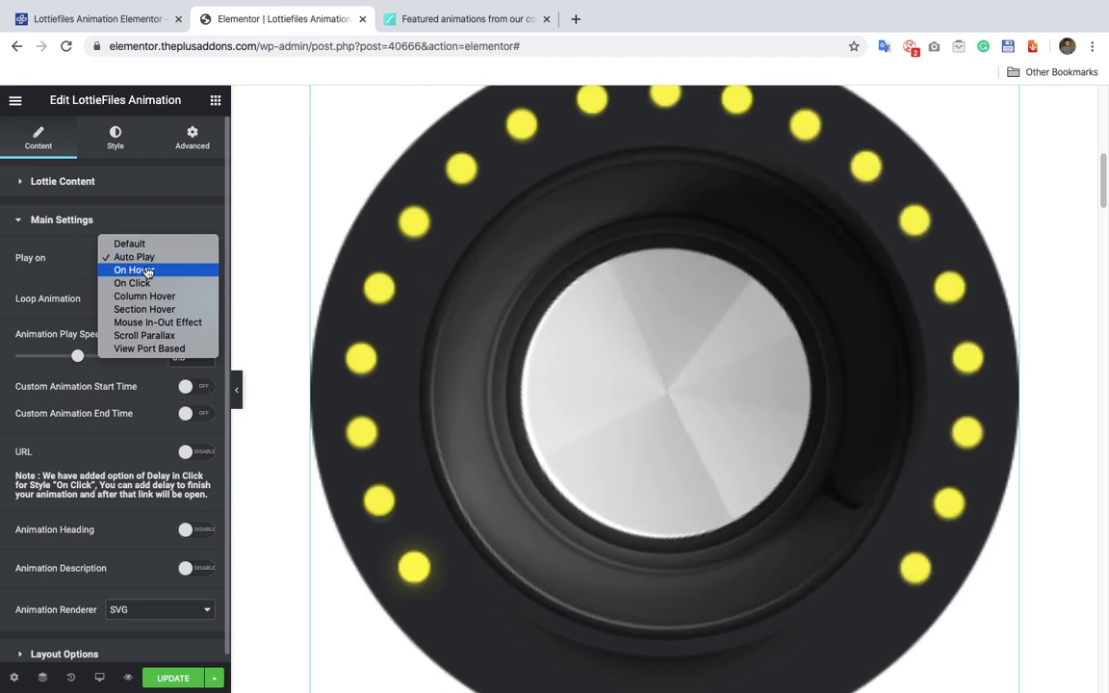
pyautogui.click(147, 271)
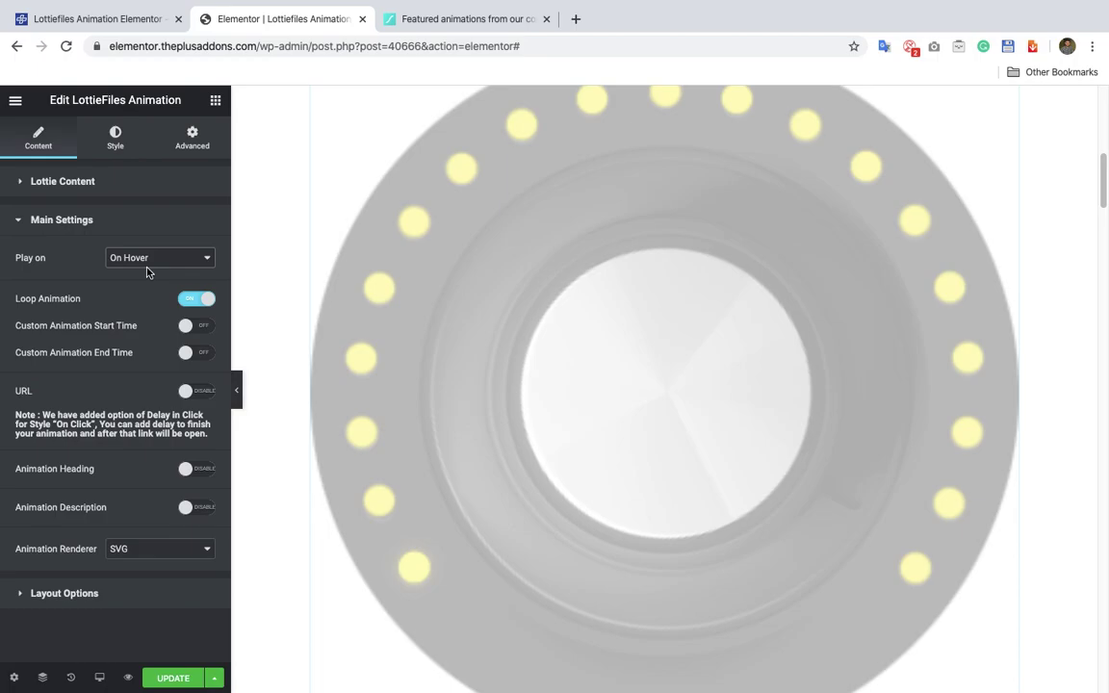
# Compare the rotating button's hover playback with Loop Animation off and on, leaving looping turned off
pyautogui.click(195, 302)
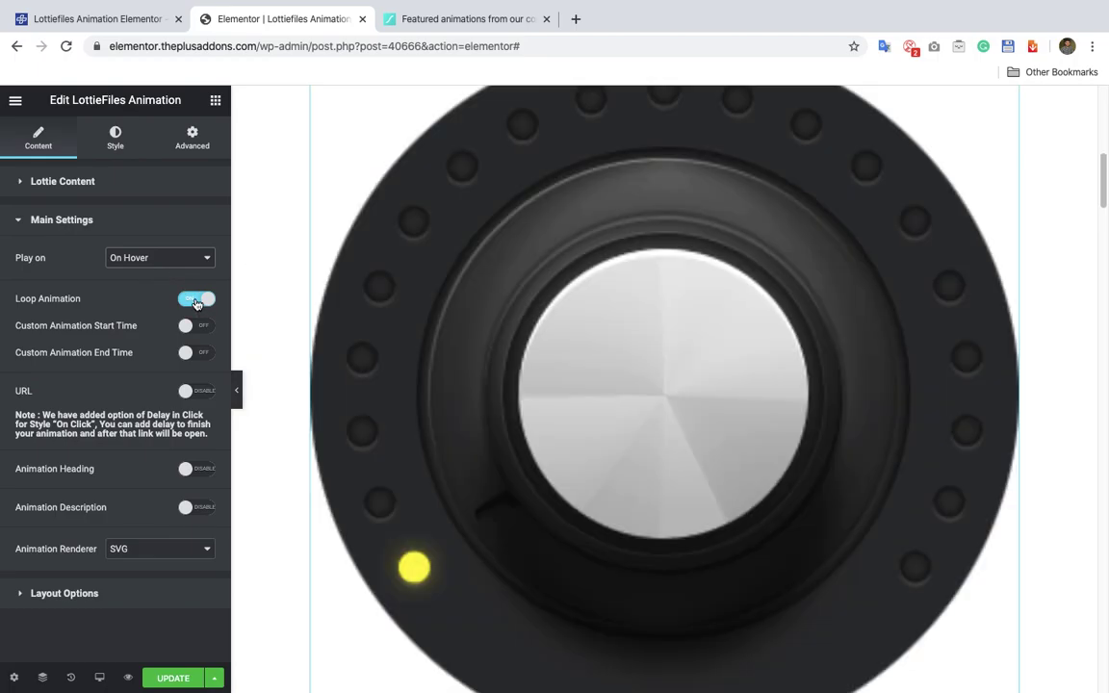
pyautogui.click(195, 302)
pyautogui.moveTo(514, 290)
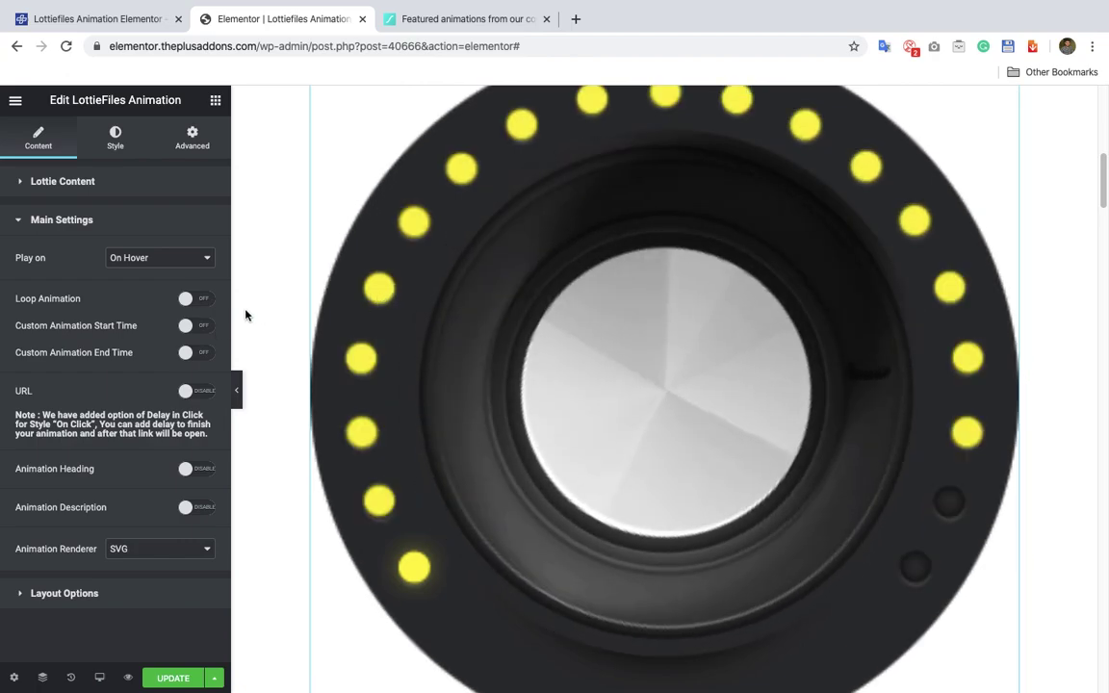
pyautogui.click(193, 299)
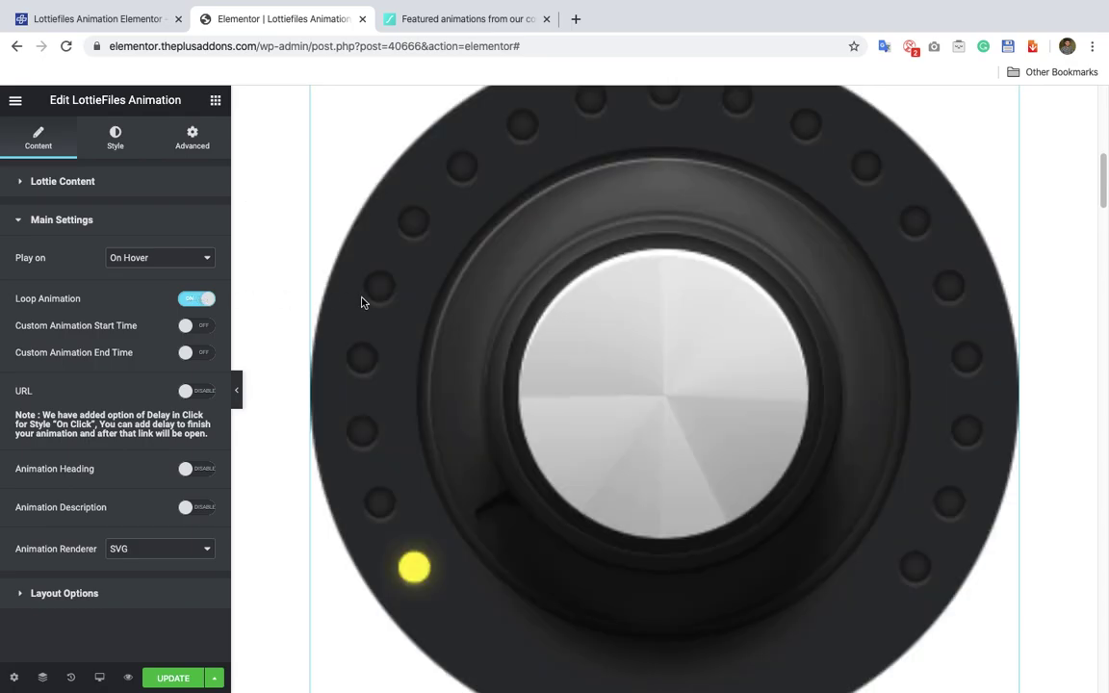
pyautogui.moveTo(450, 297)
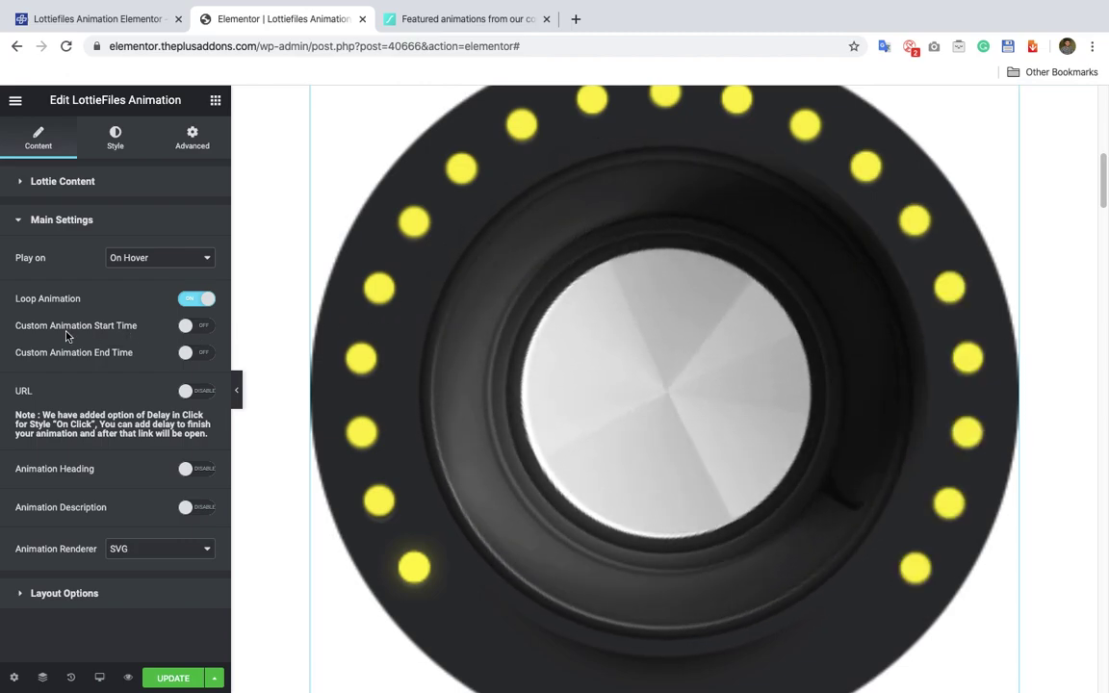
pyautogui.click(197, 298)
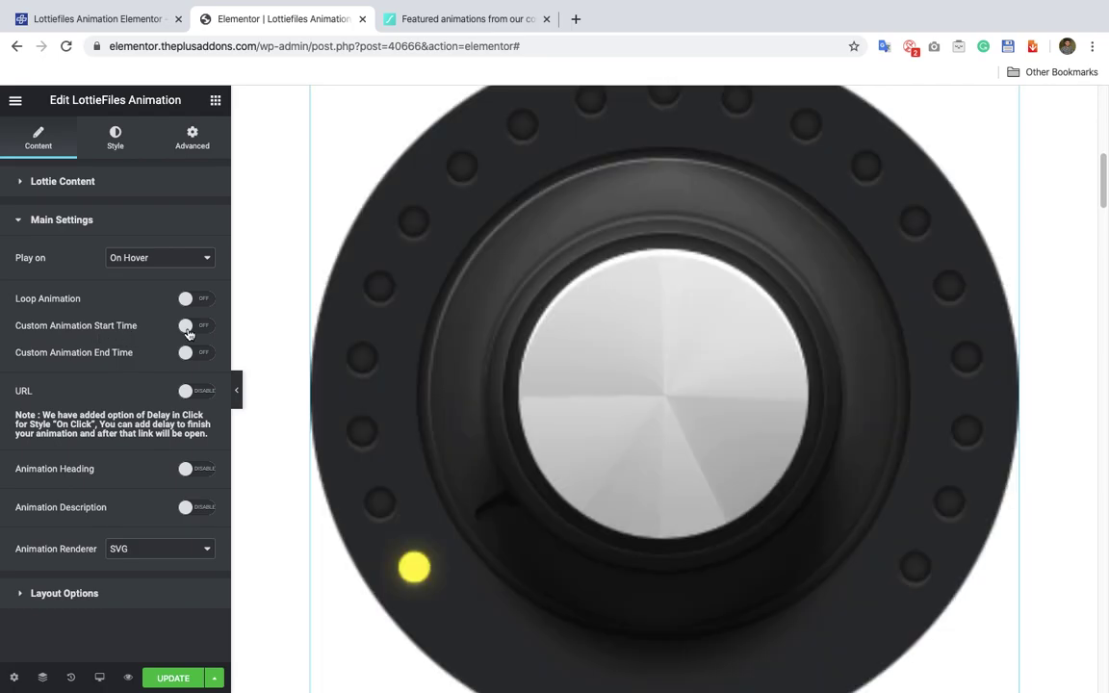
# Enable Custom Animation Start Time and Custom Animation End Time for the widget
pyautogui.click(188, 327)
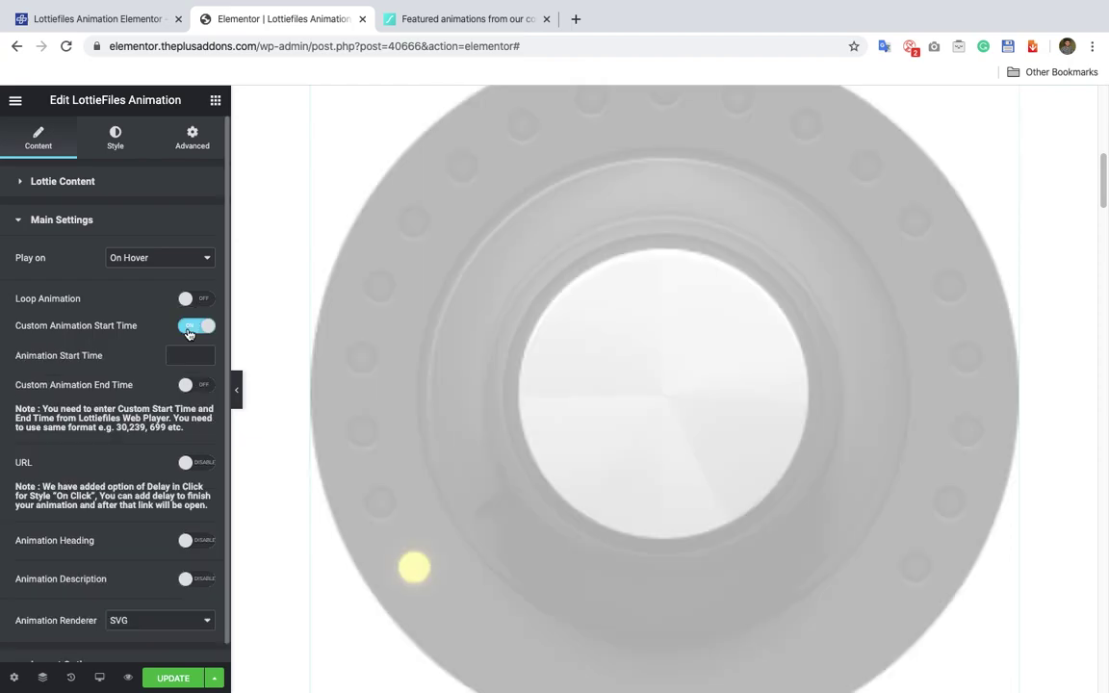
pyautogui.click(178, 356)
pyautogui.click(190, 387)
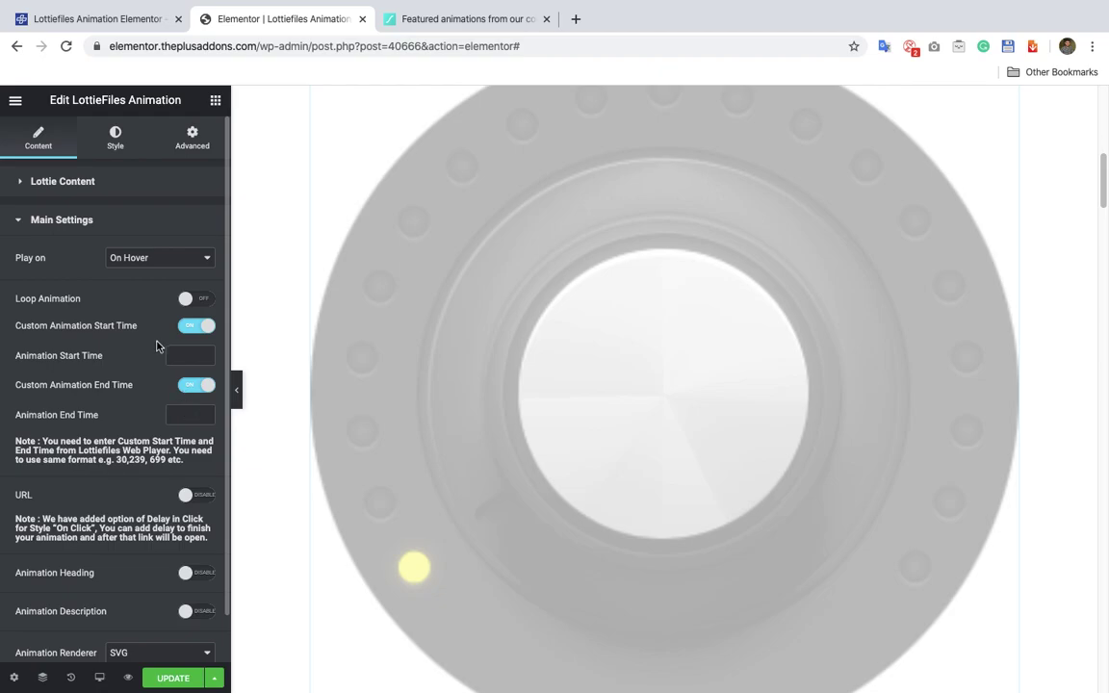
# Find frame 41 of the rotating button in the LottieFiles web player and enter 41 as Elementor's Animation Start Time
pyautogui.click(433, 19)
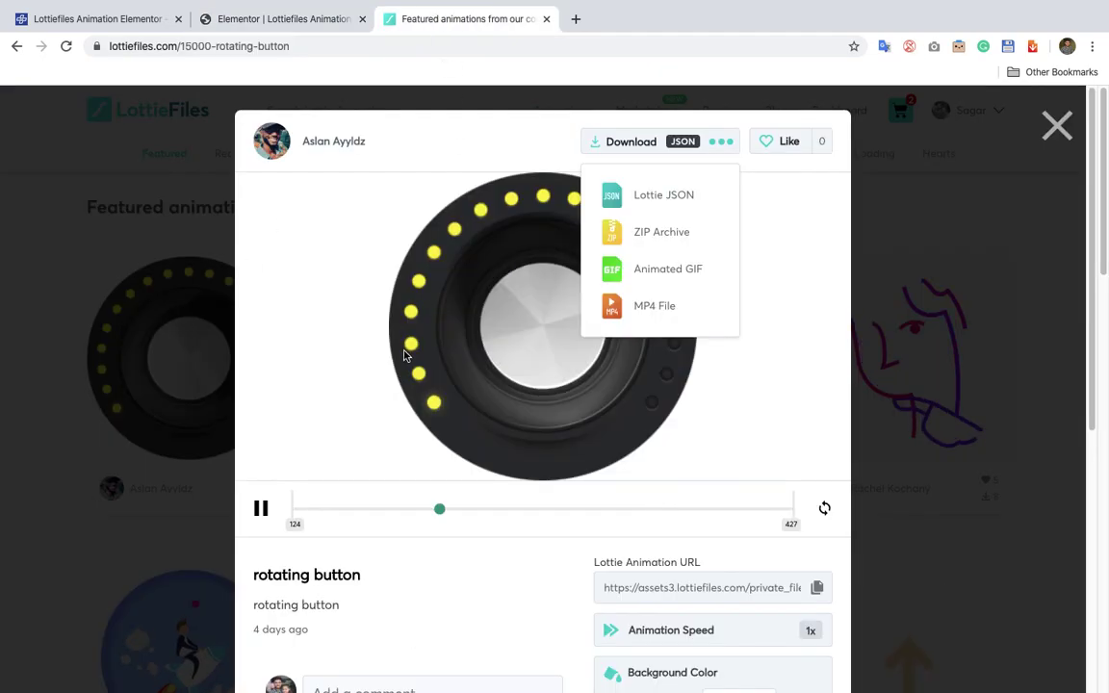
pyautogui.click(295, 519)
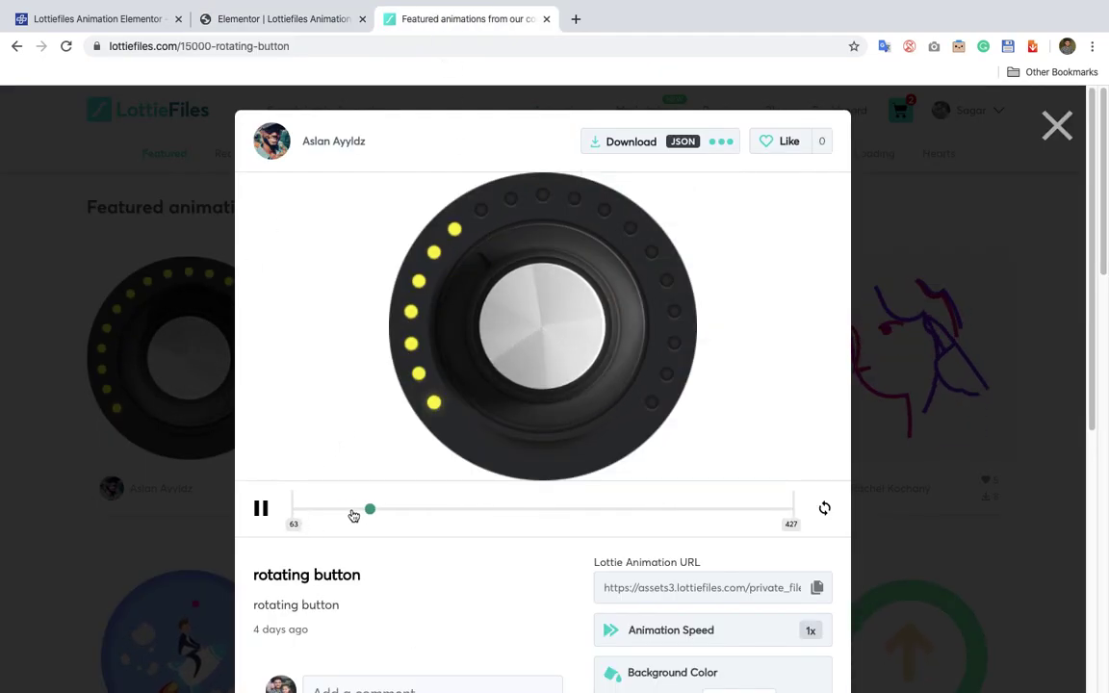
pyautogui.moveTo(451, 517); pyautogui.dragTo(345, 509)
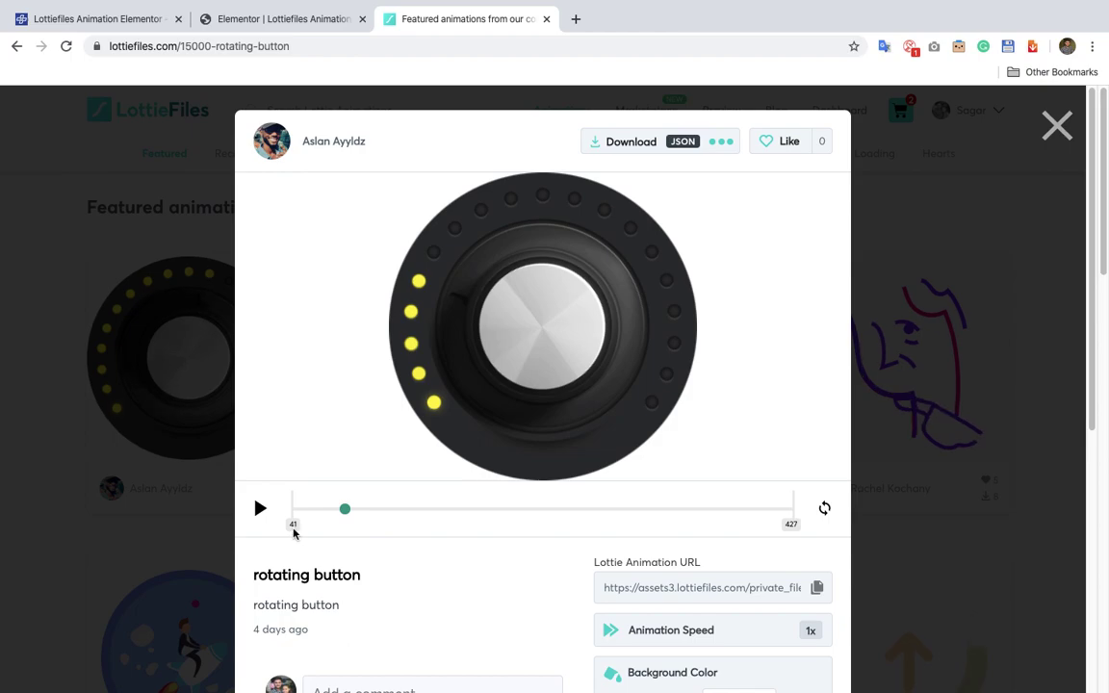
pyautogui.click(279, 17)
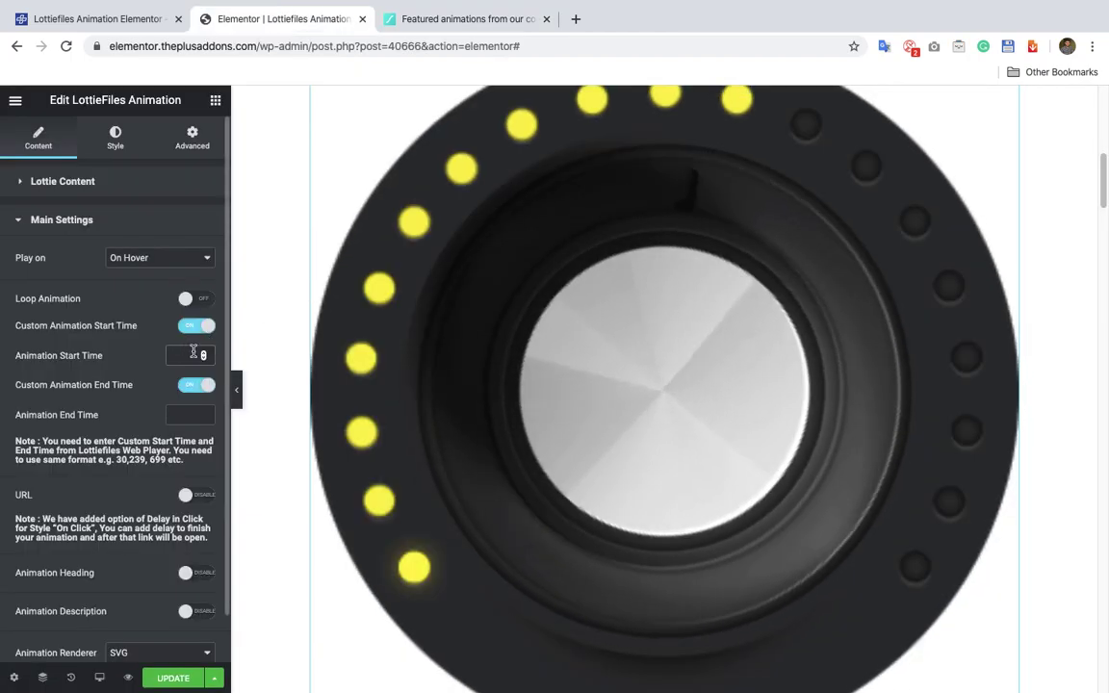
pyautogui.write('45')
# Move the LottieFiles player to frame 175 and enter 175 as the Animation End Time in Elementor
pyautogui.click(462, 18)
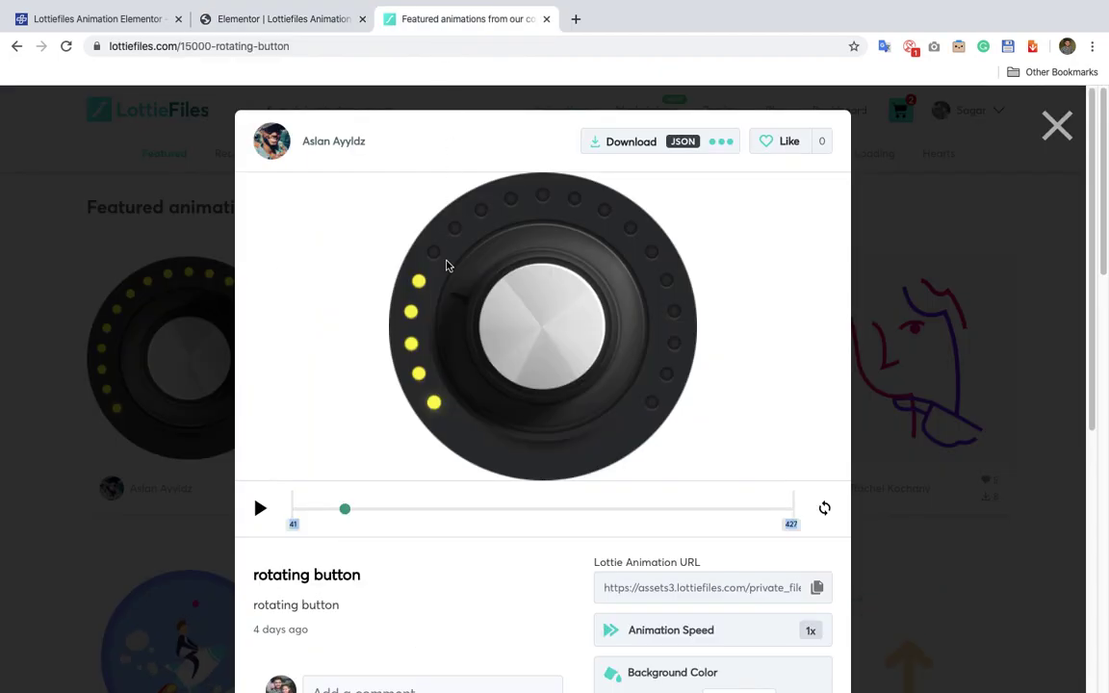
pyautogui.moveTo(345, 509); pyautogui.dragTo(499, 512)
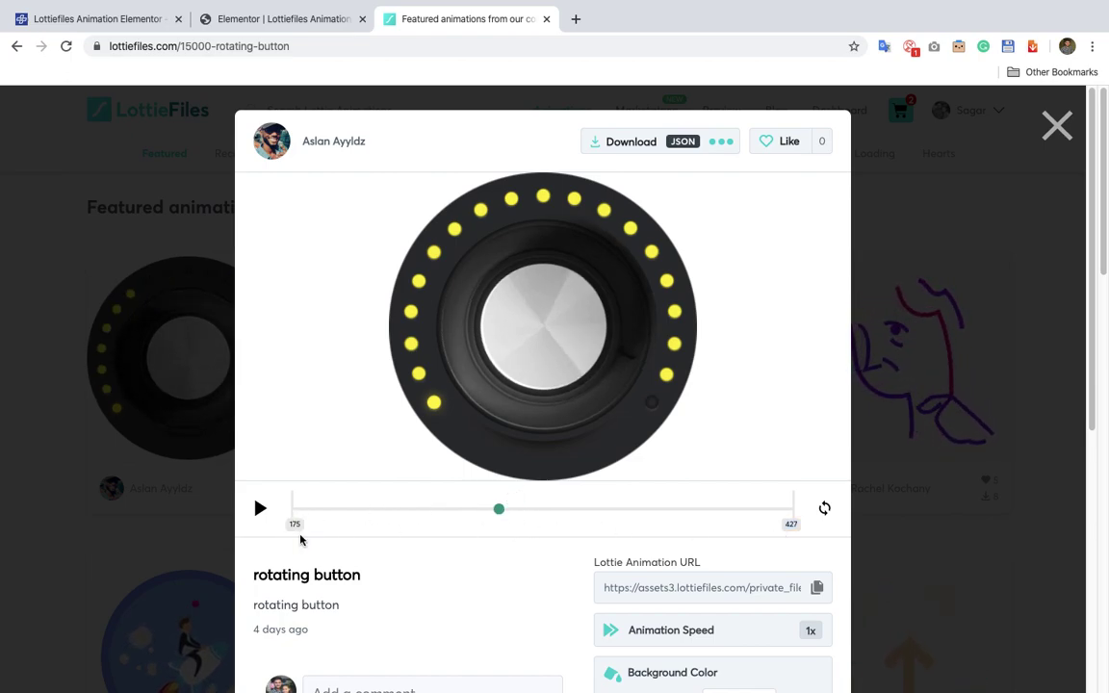
pyautogui.click(303, 21)
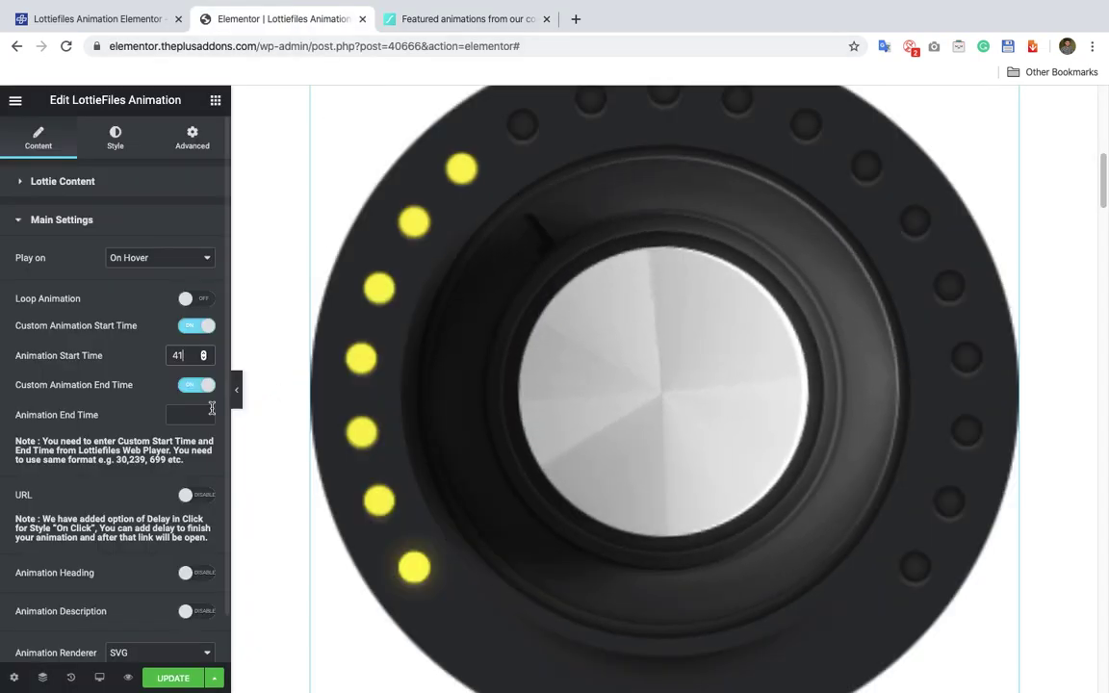
pyautogui.click(200, 415)
pyautogui.write('175')
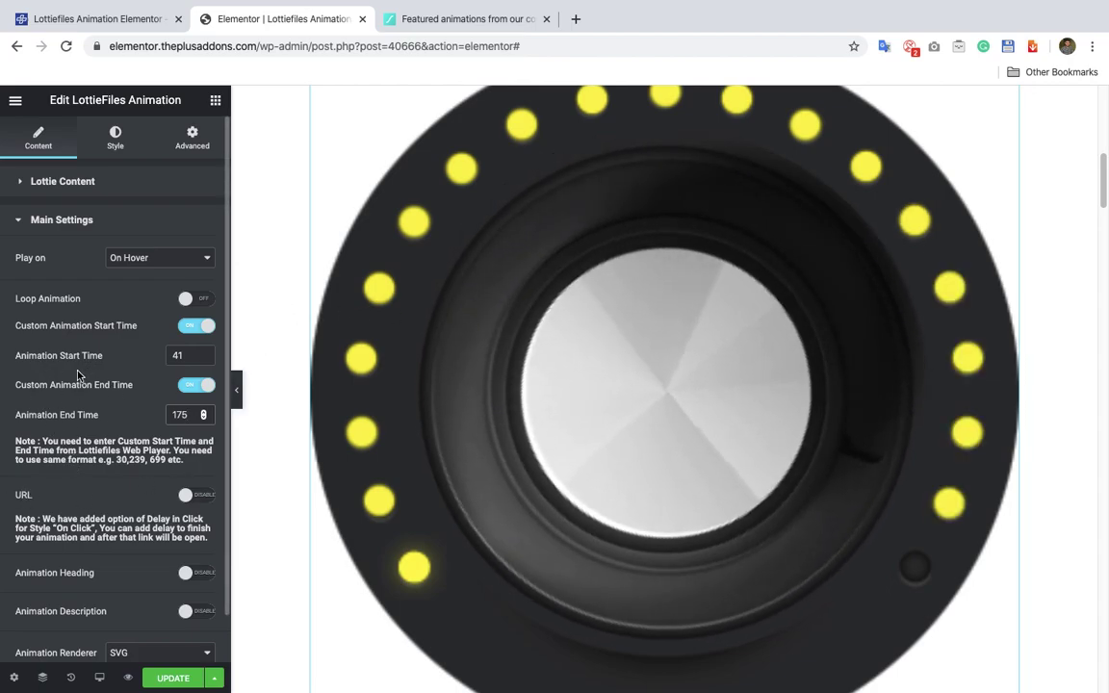
pyautogui.click(188, 497)
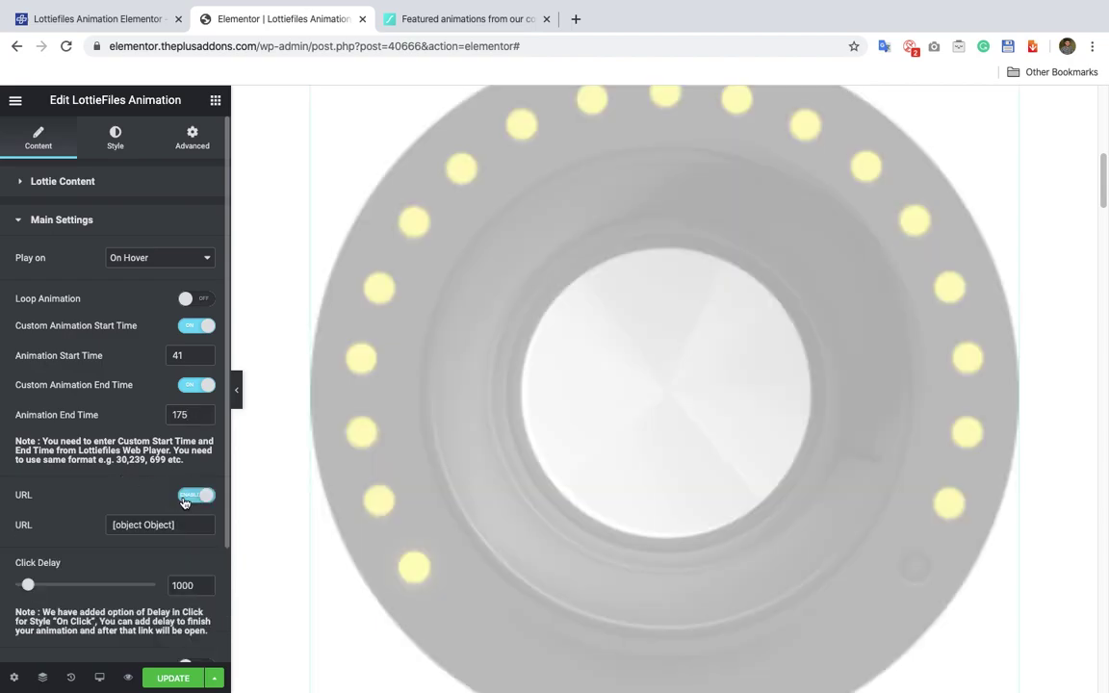
pyautogui.tripleClick(139, 525)
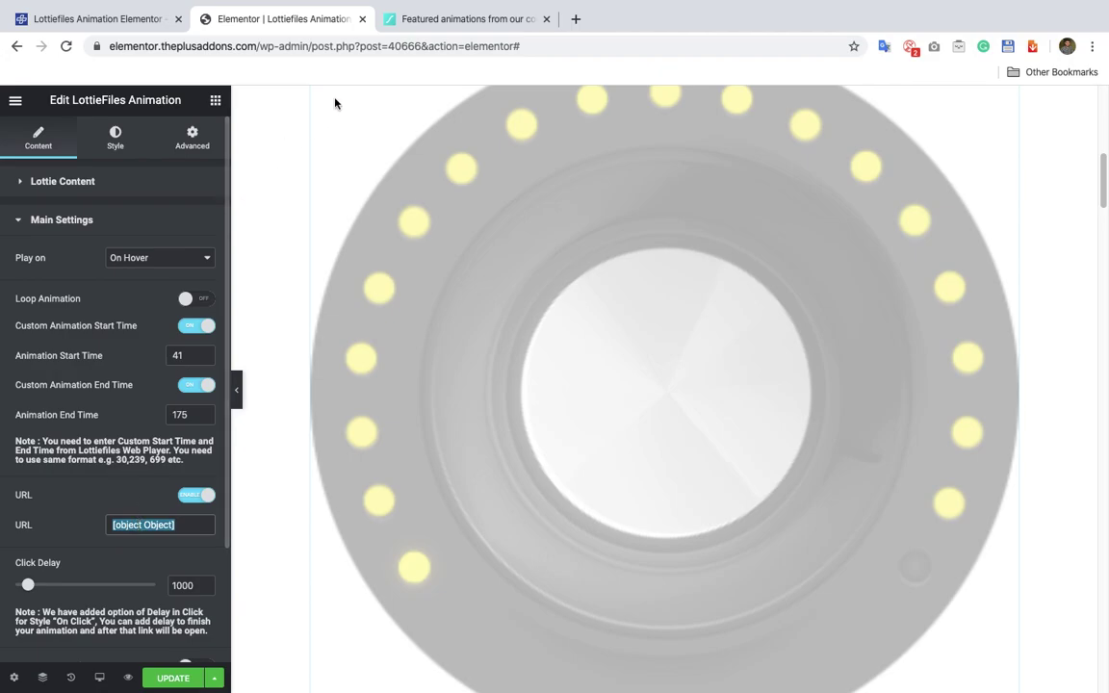
pyautogui.moveTo(260, 46); pyautogui.dragTo(84, 36)
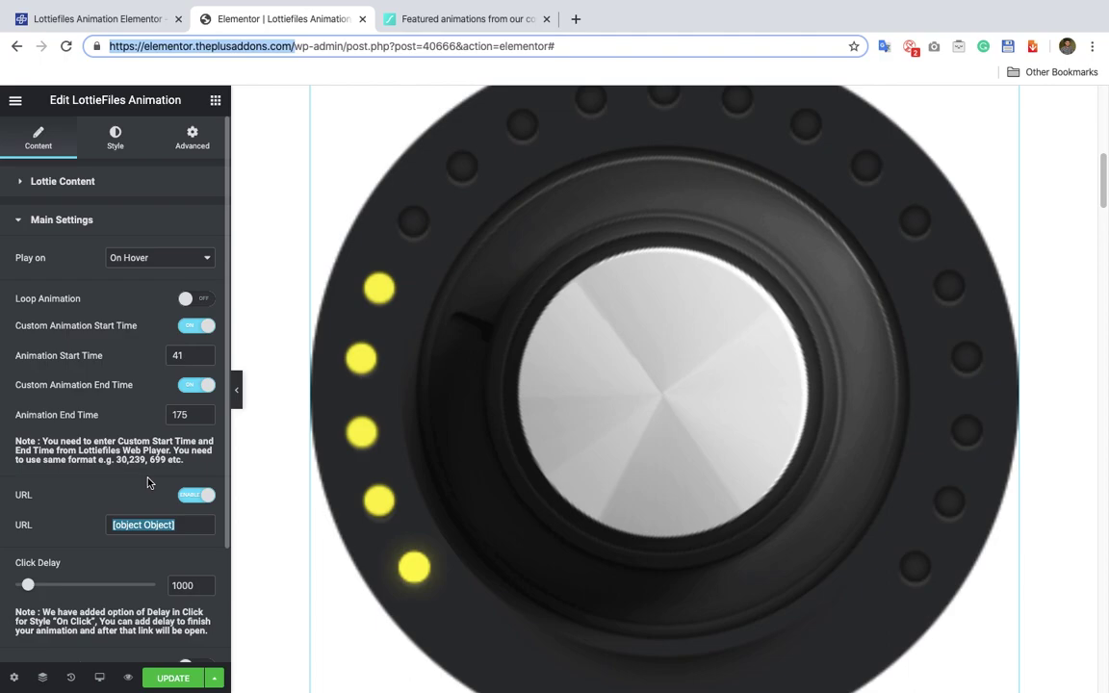
pyautogui.hotkey('ctrl', 'c')
pyautogui.click(162, 518)
pyautogui.hotkey('ctrl', 'a')
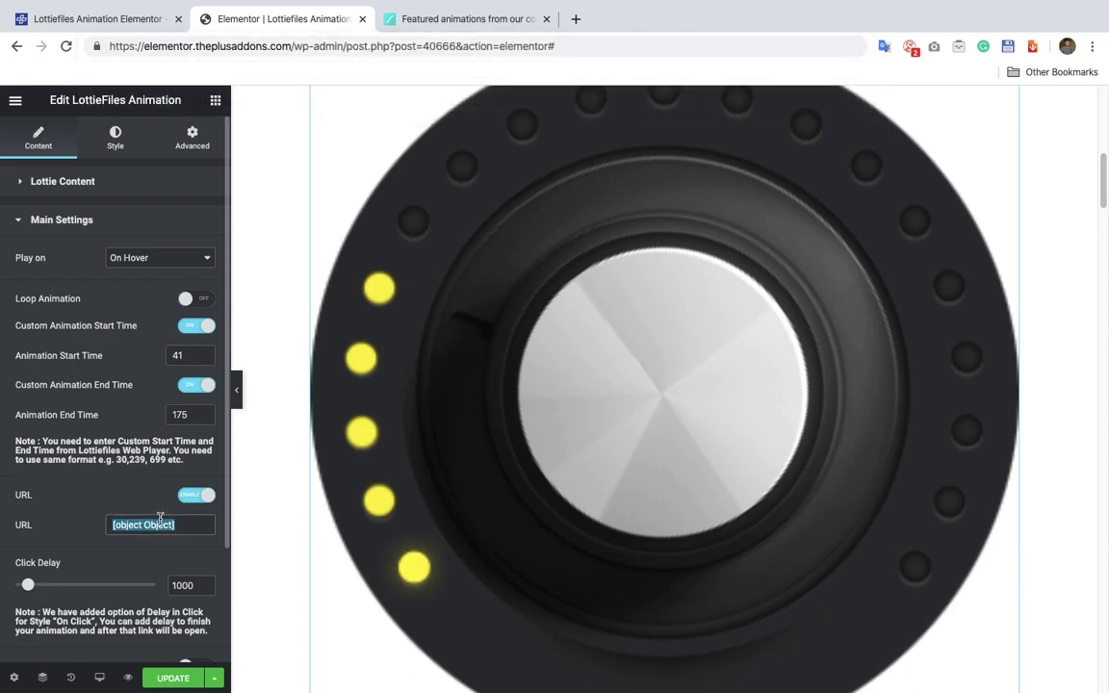
pyautogui.hotkey('ctrl', 'v')
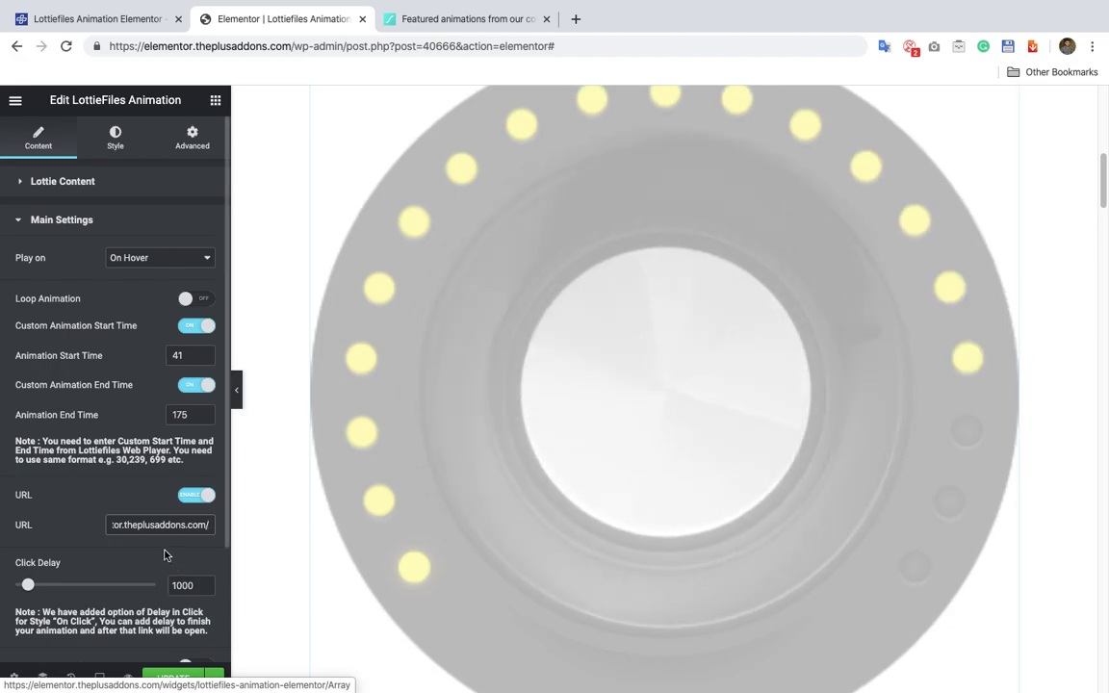
# Examine the URL and Click Delay settings alongside the linked animation's On Hover playback
pyautogui.tripleClick(142, 524)
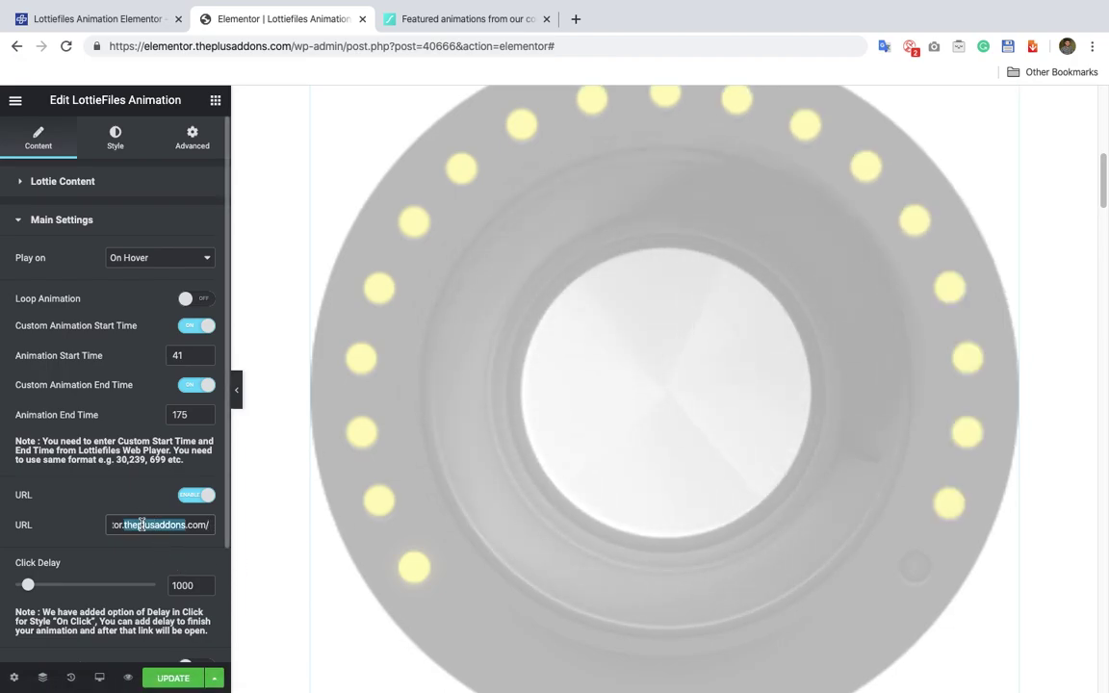
pyautogui.click(181, 258)
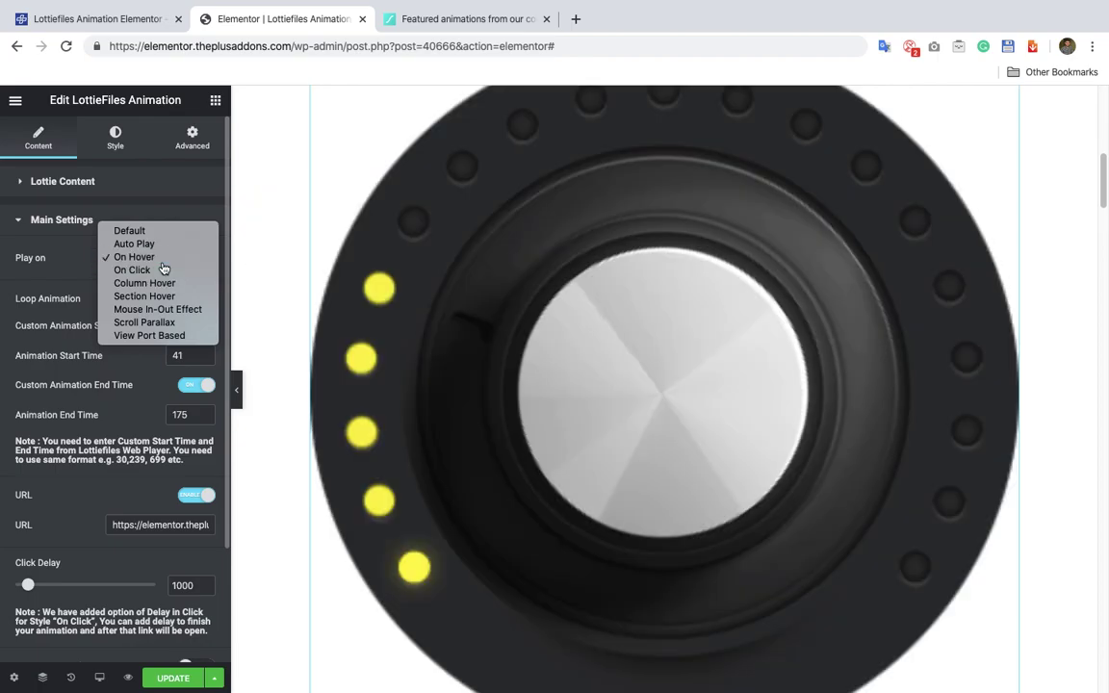
pyautogui.click(144, 257)
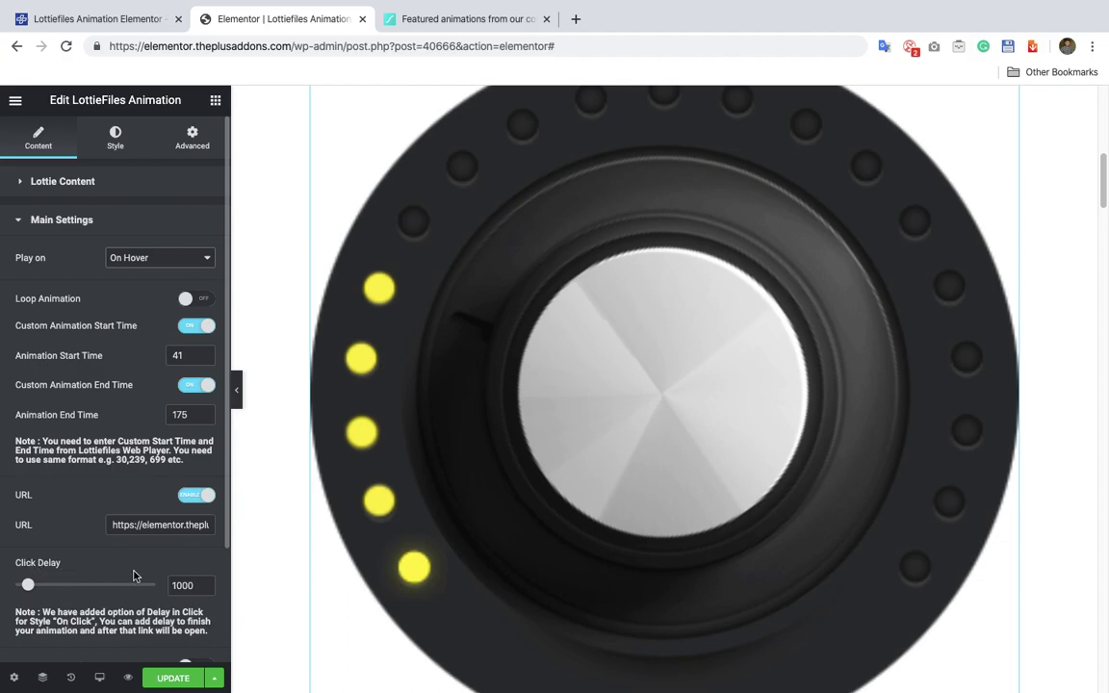
pyautogui.moveTo(527, 446)
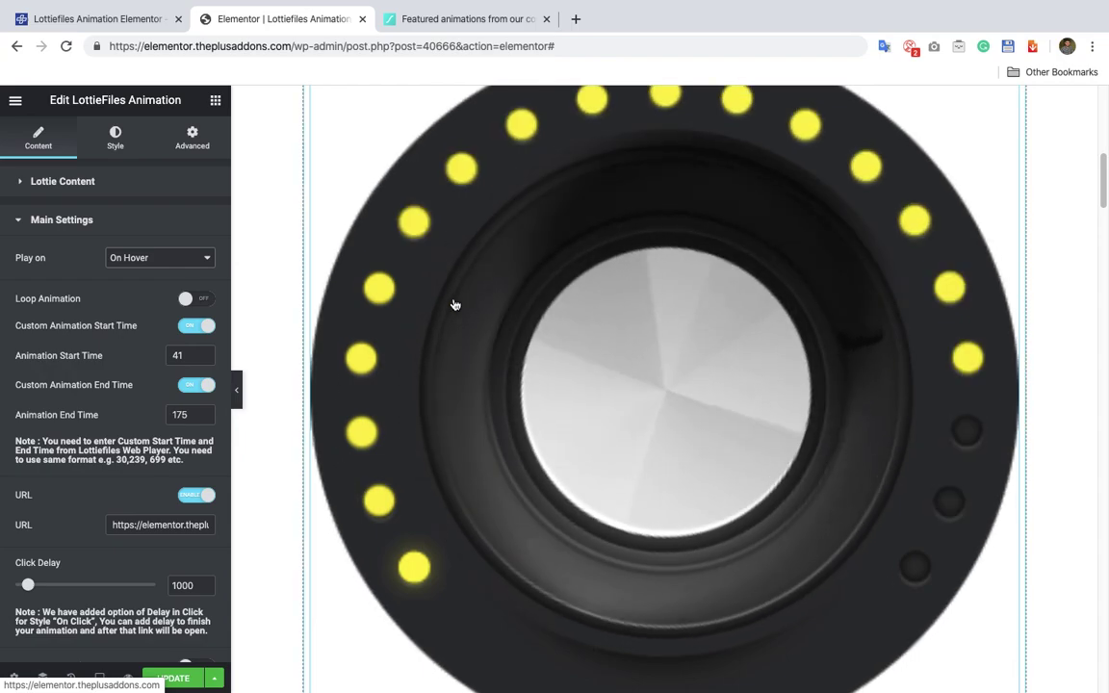
pyautogui.doubleClick(181, 585)
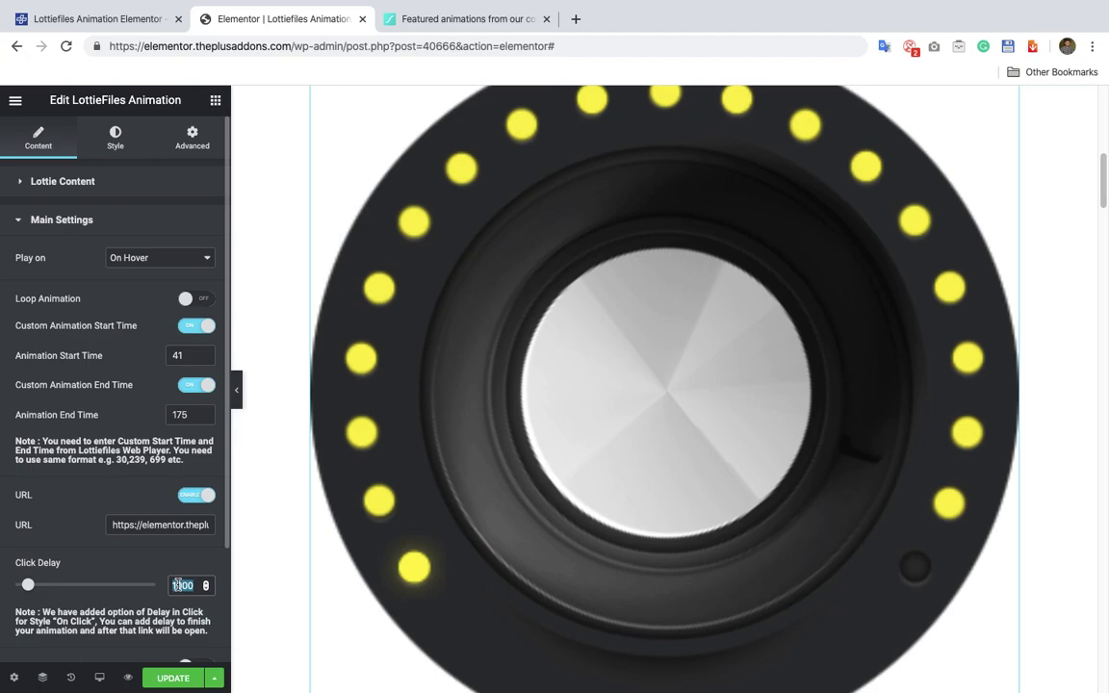
pyautogui.tripleClick(151, 525)
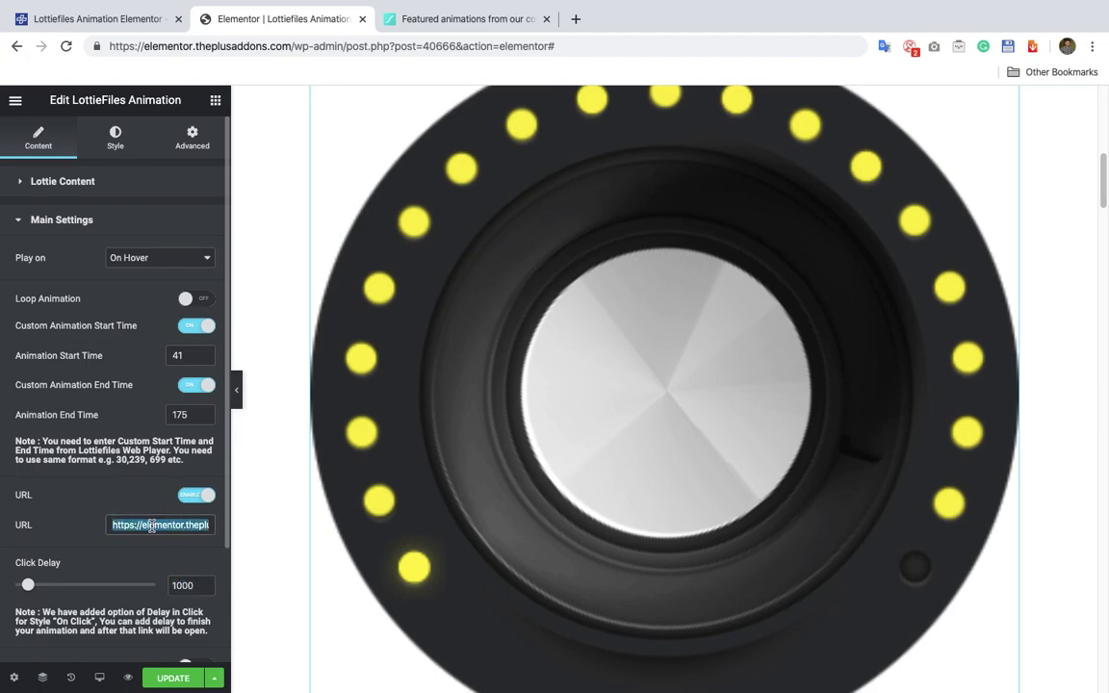
pyautogui.doubleClick(191, 588)
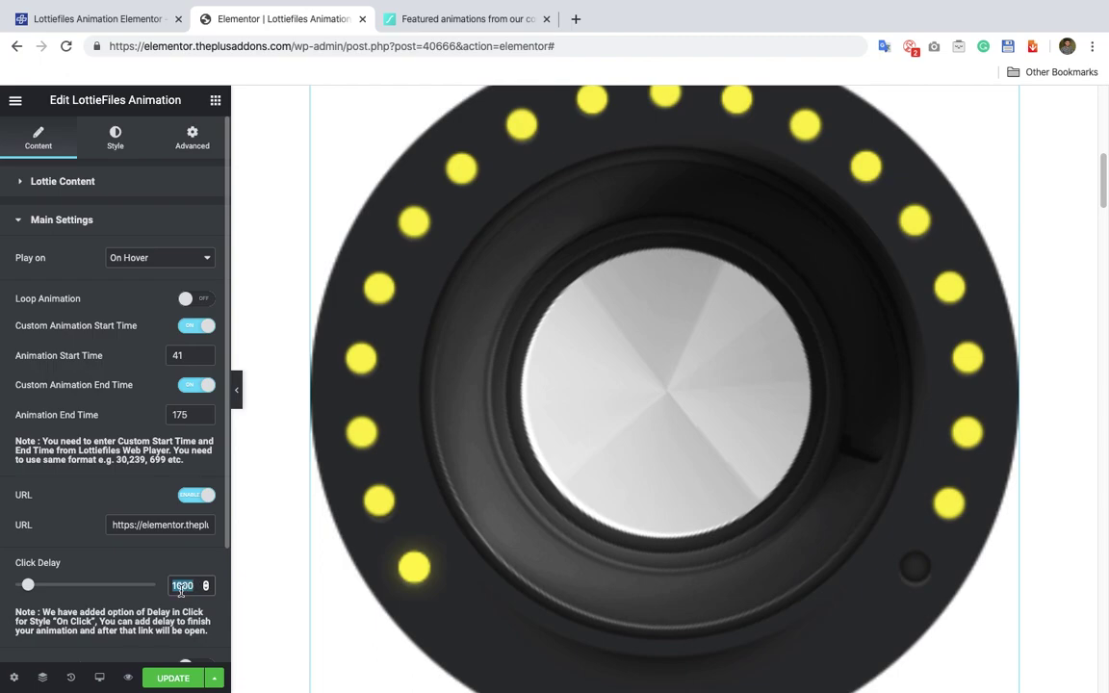
pyautogui.moveTo(433, 416)
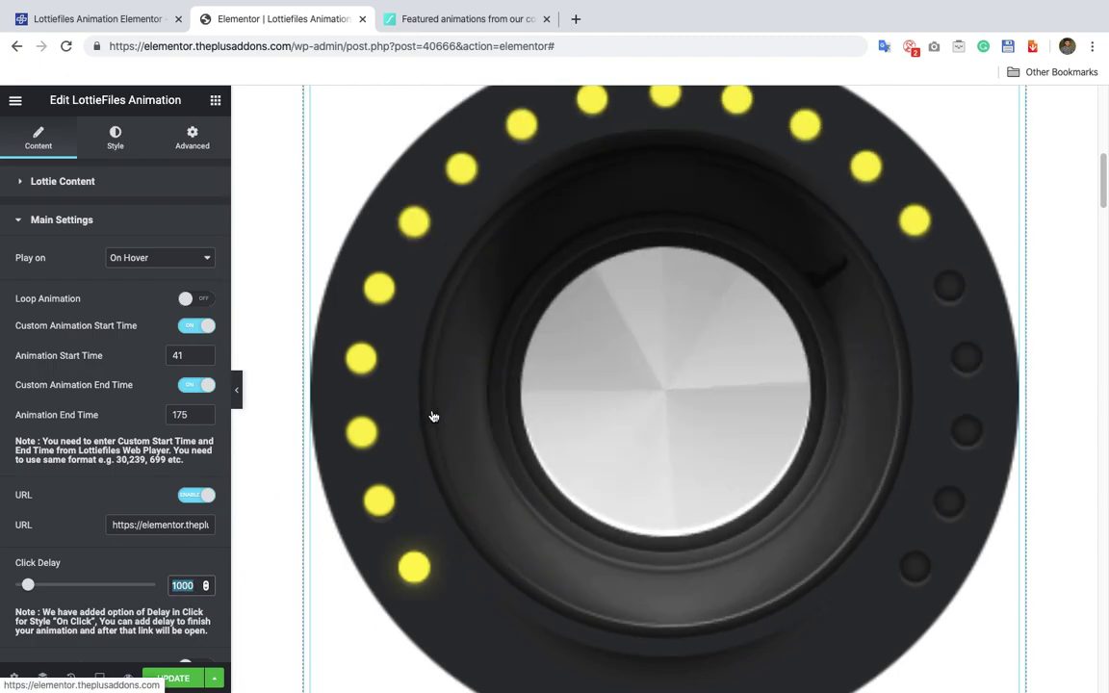
pyautogui.tripleClick(154, 524)
# Try On Click as the animation's Play on trigger, and set the trigger to Column Hover
pyautogui.scroll(-2, 86, 534)
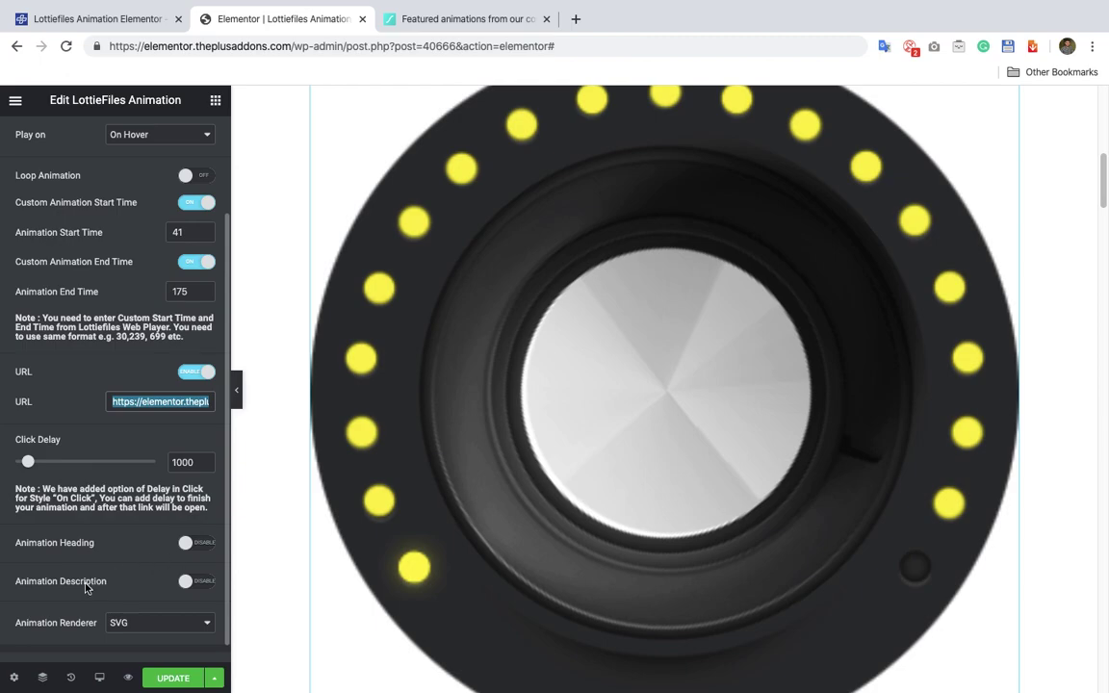
pyautogui.scroll(2, 77, 539)
pyautogui.click(129, 261)
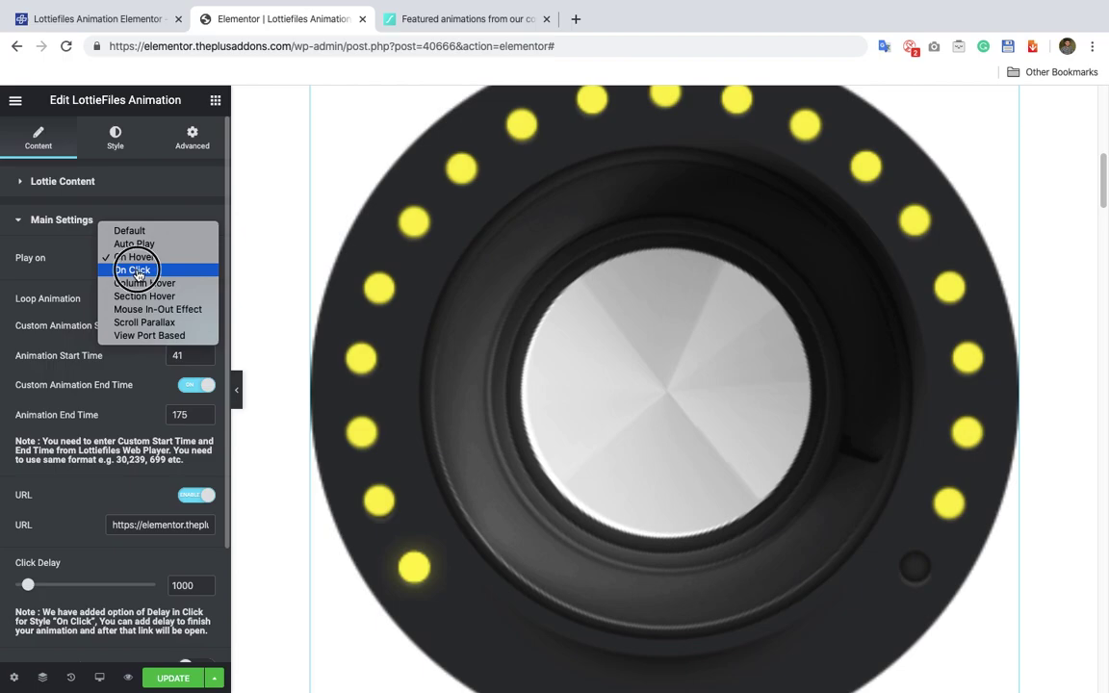
pyautogui.click(136, 270)
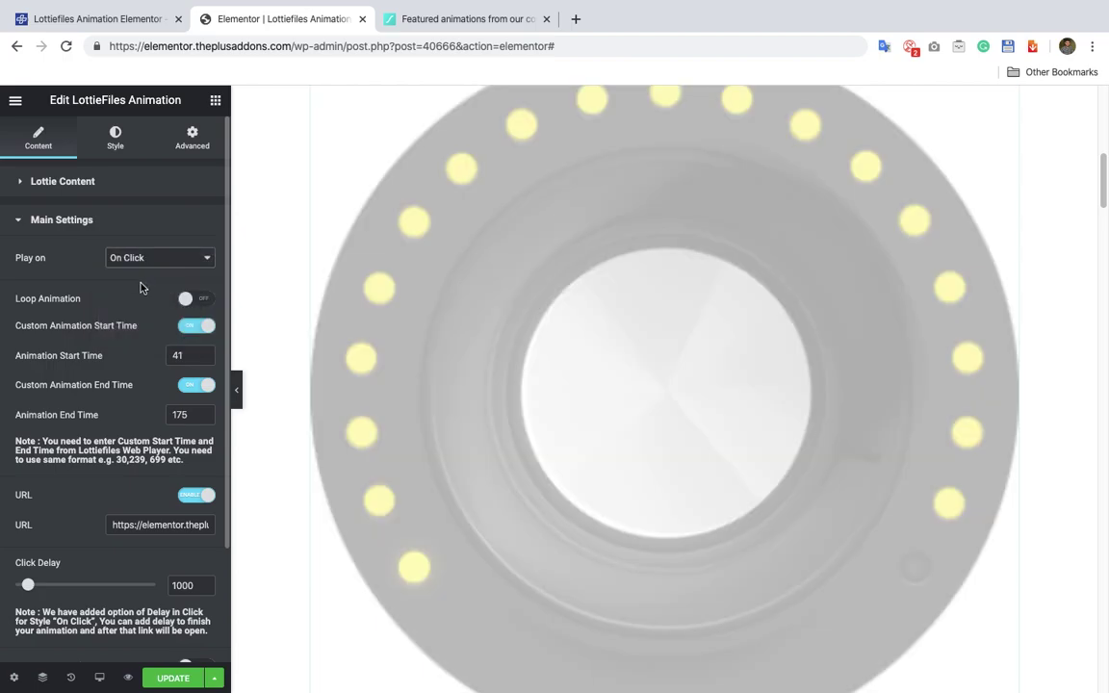
pyautogui.click(146, 257)
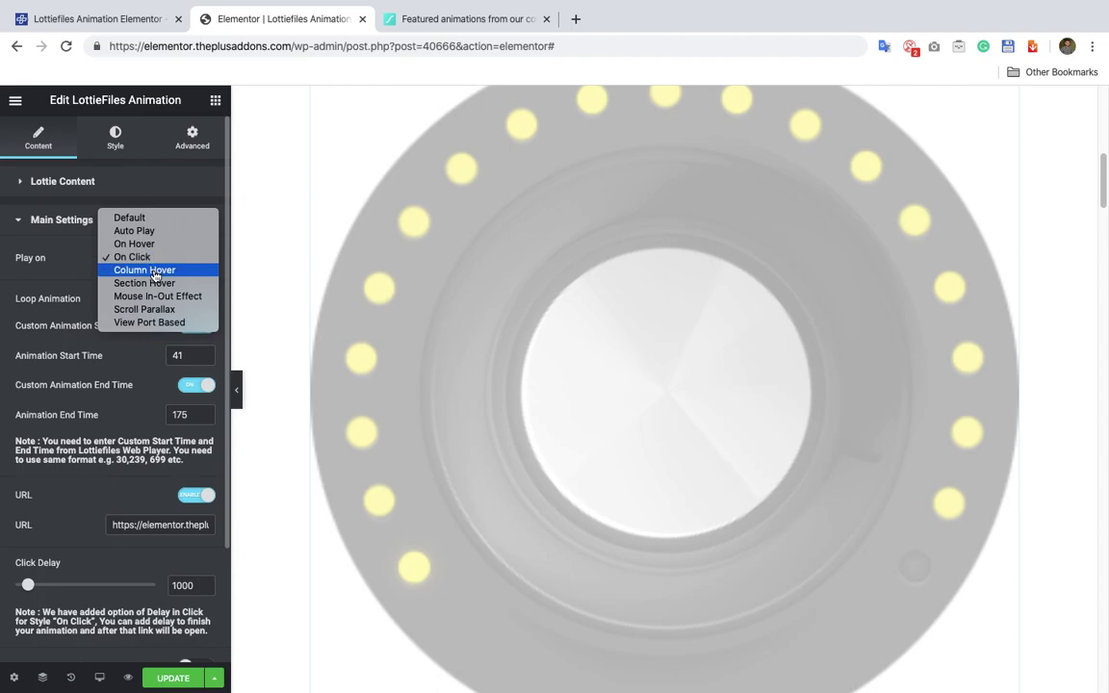
pyautogui.click(154, 272)
# Examine the hover animation examples on the Plus Addons demo page and return to the Elementor editor
pyautogui.click(103, 24)
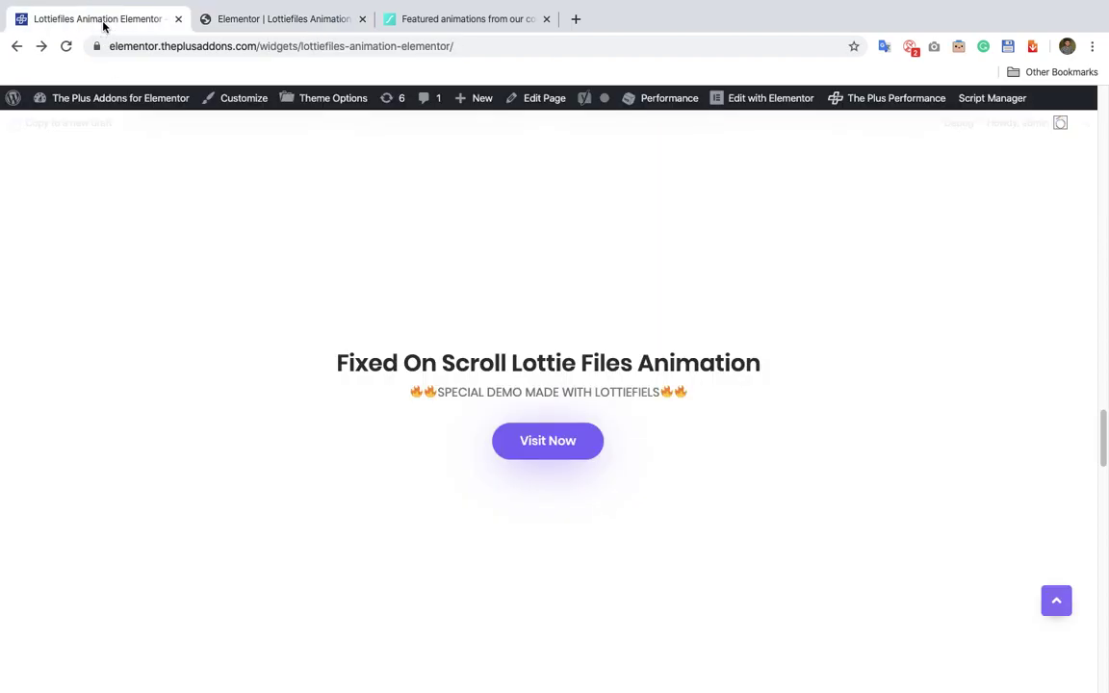
pyautogui.scroll(-20, 412, 419)
pyautogui.scroll(15, 413, 421)
pyautogui.scroll(-15, 413, 420)
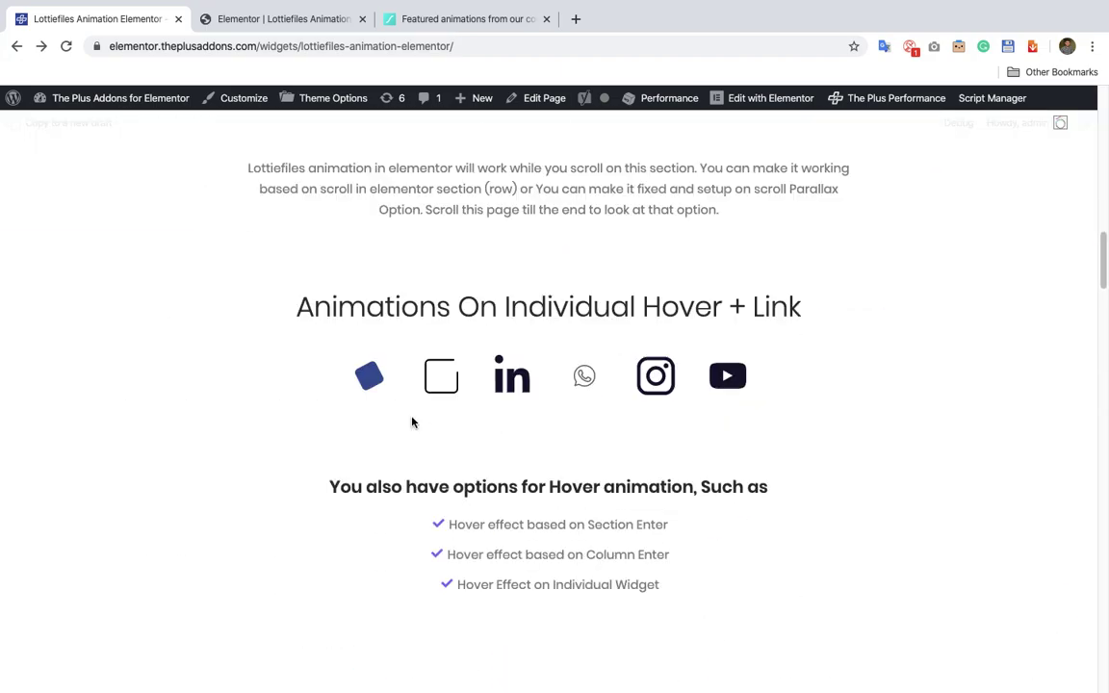
pyautogui.scroll(-2, 411, 421)
pyautogui.click(277, 23)
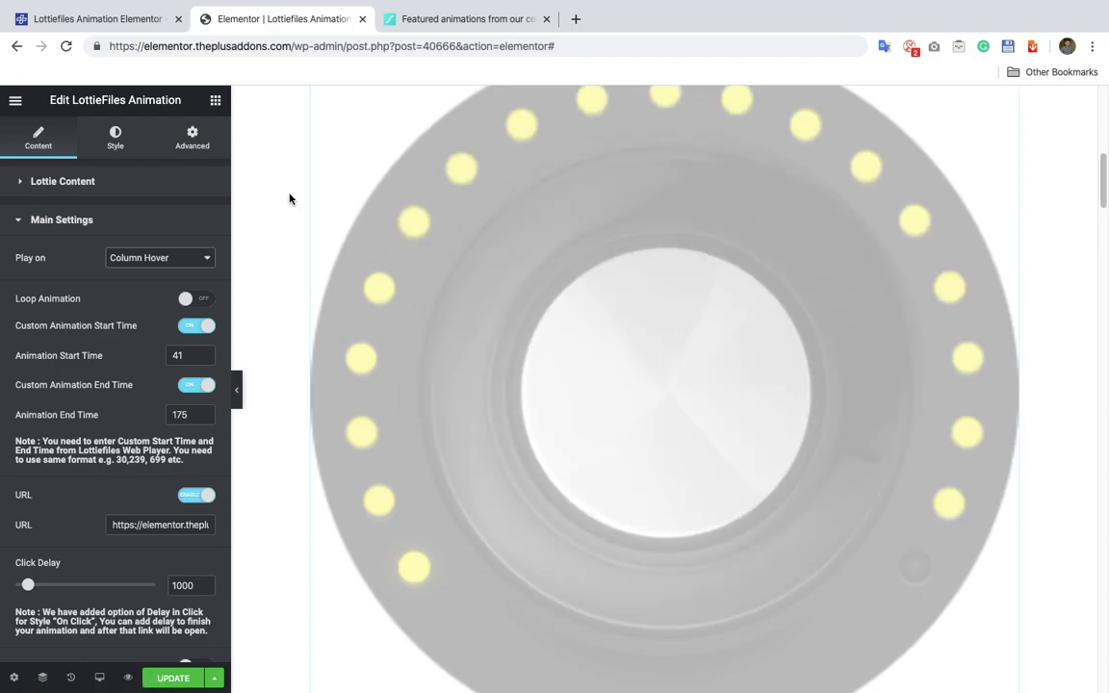
# Add a new column beside the rotating button animation's column and reselect the LottieFiles widget
pyautogui.scroll(2, 289, 199)
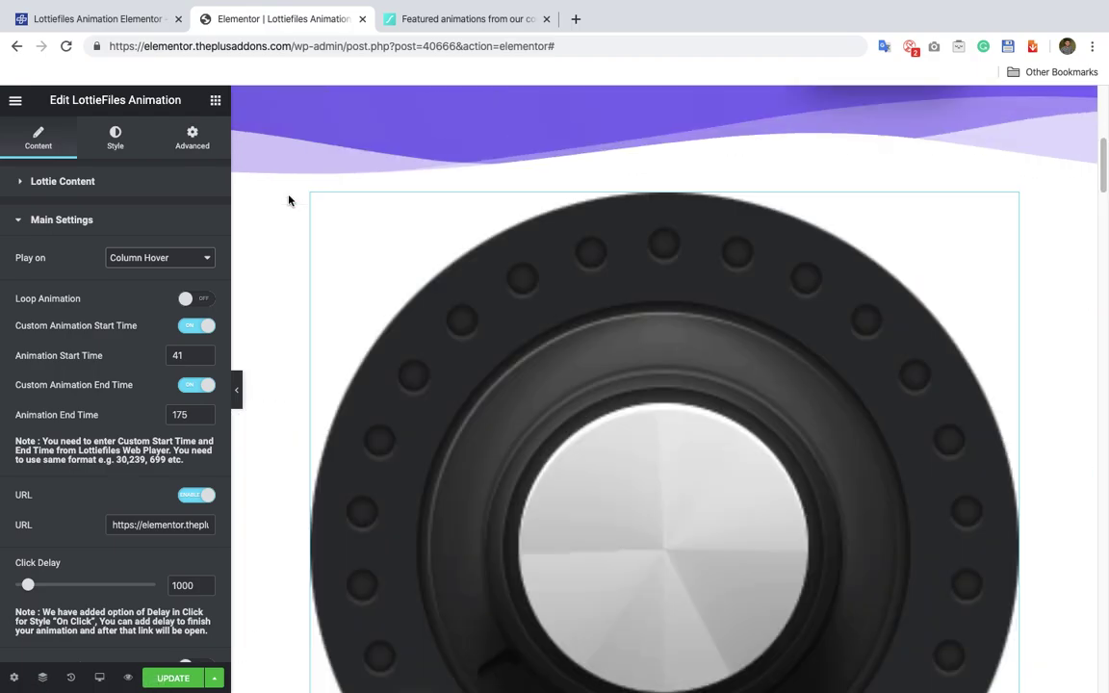
pyautogui.moveTo(487, 218)
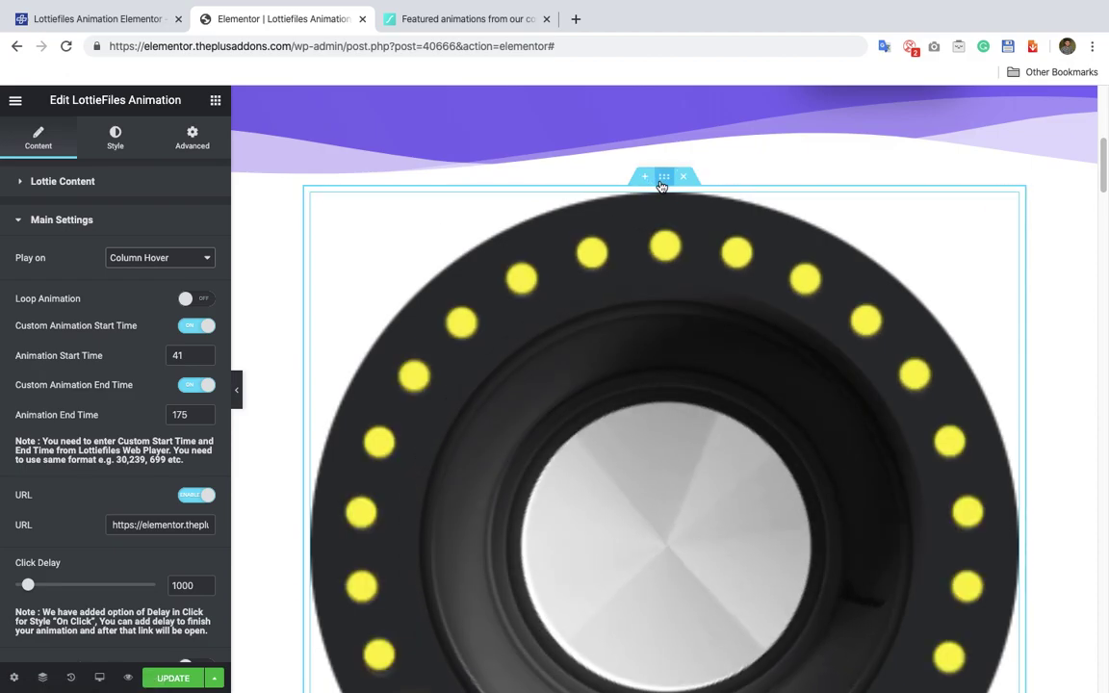
pyautogui.rightClick(660, 181)
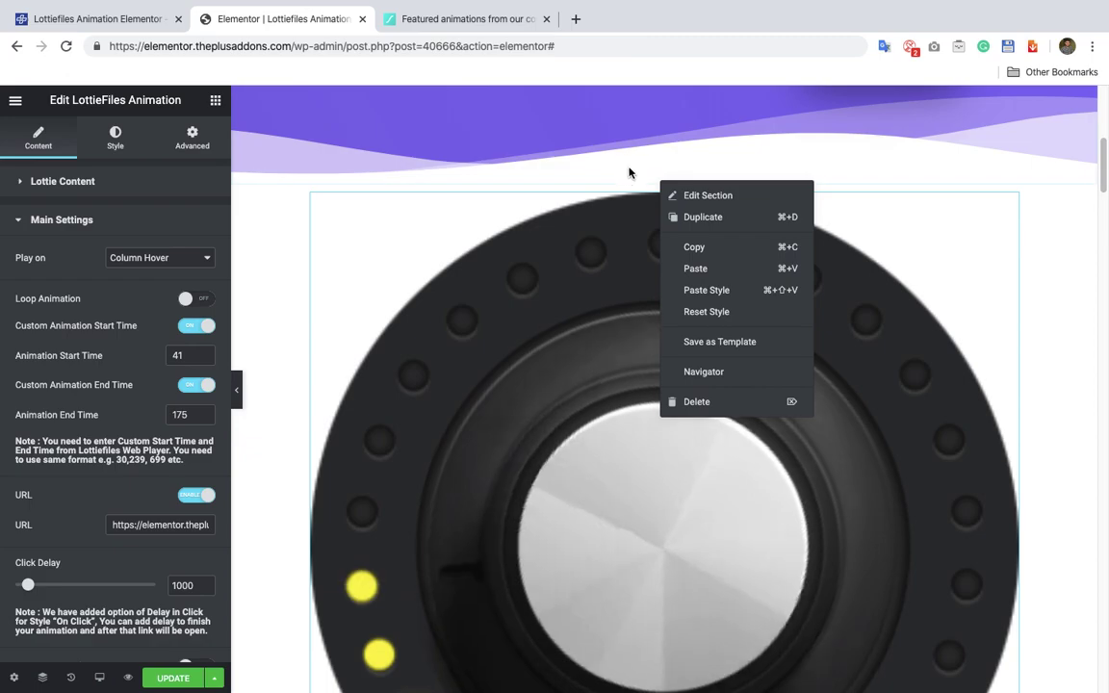
pyautogui.click(661, 181)
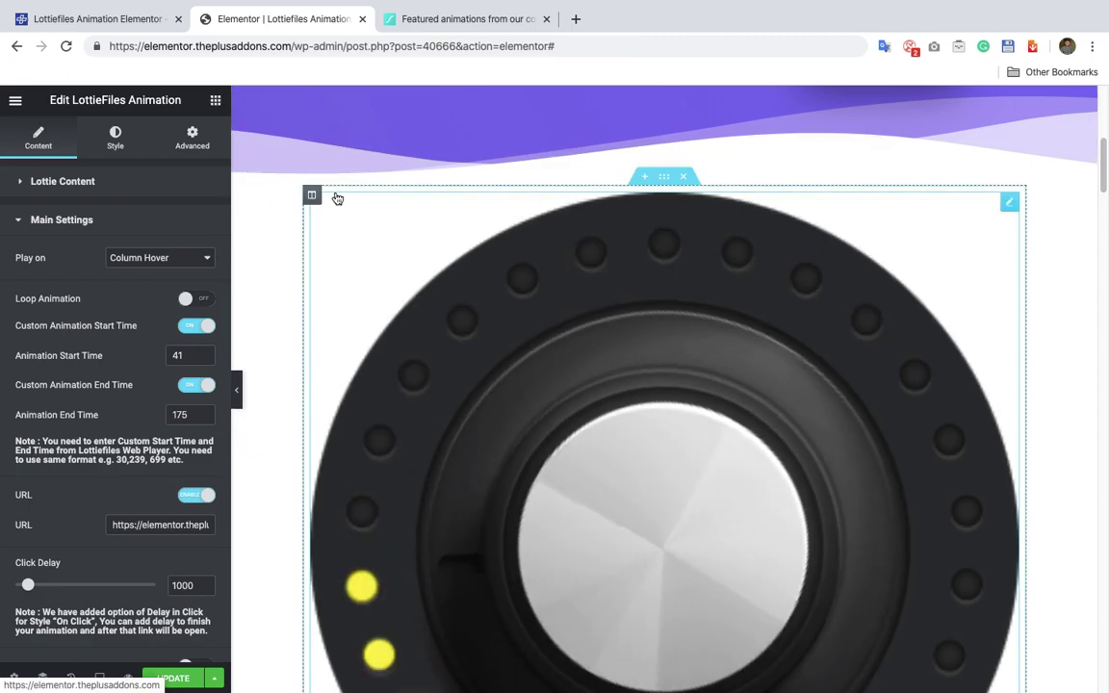
pyautogui.rightClick(310, 194)
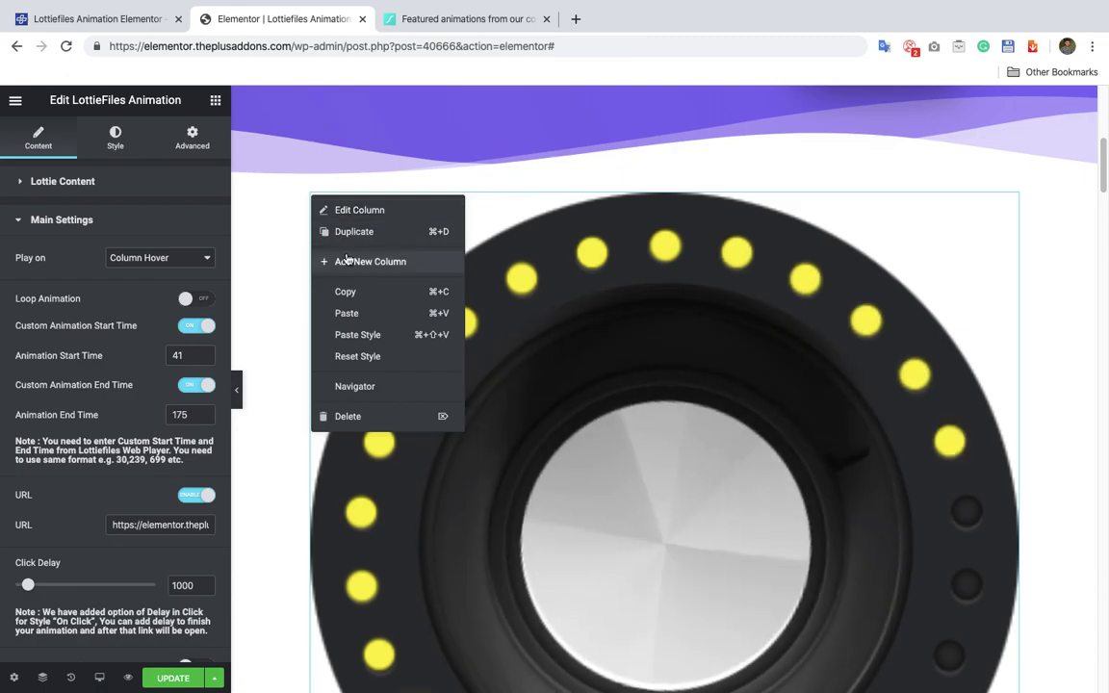
pyautogui.click(334, 260)
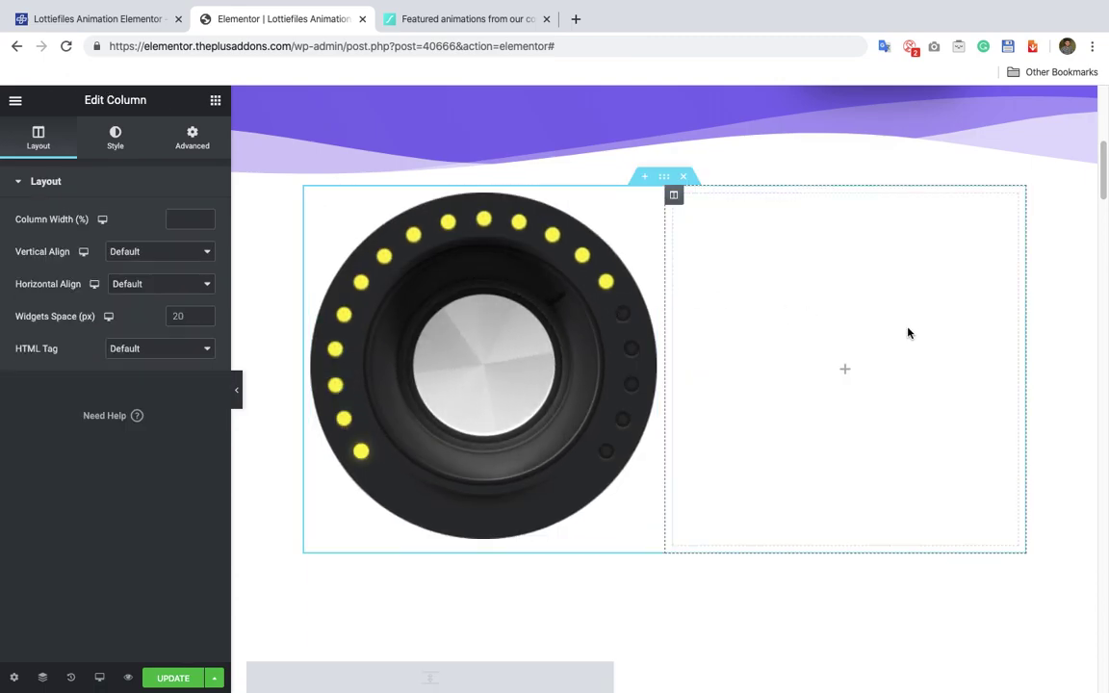
pyautogui.click(632, 224)
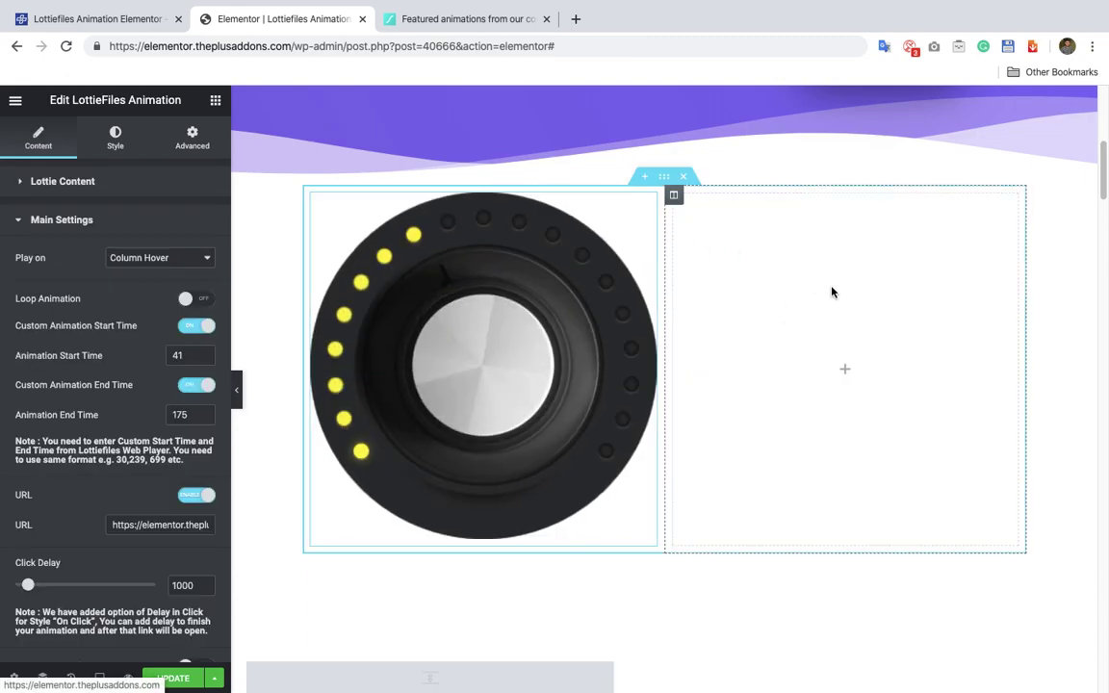
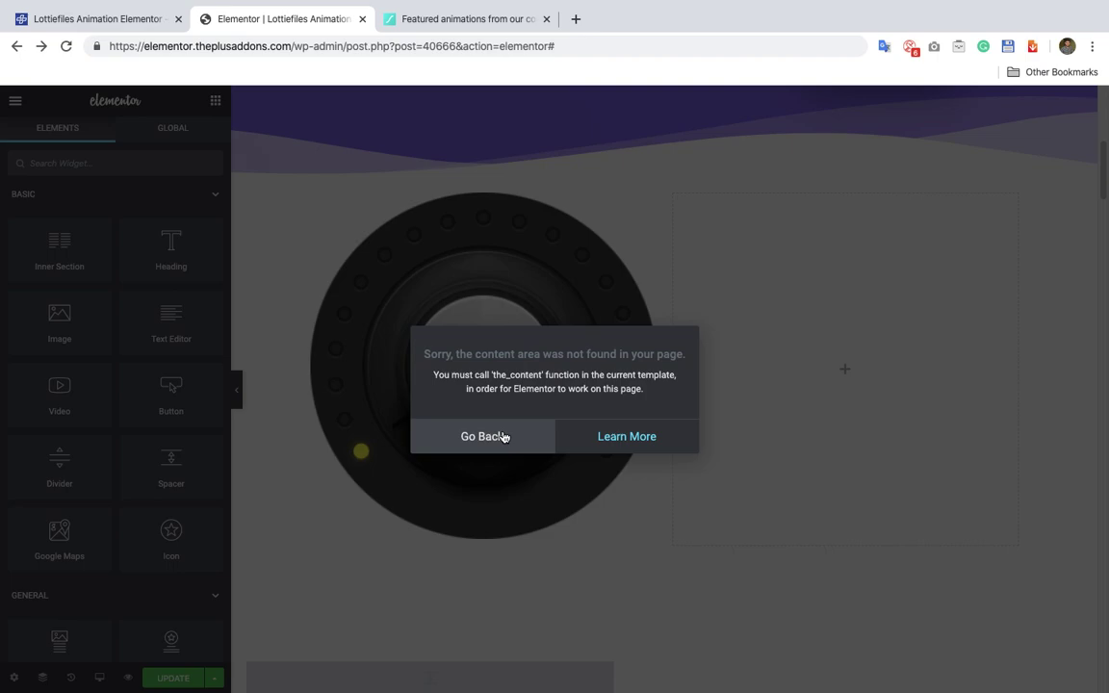
# Leave the content-area error and reload the Elementor editor for this page
pyautogui.click(502, 437)
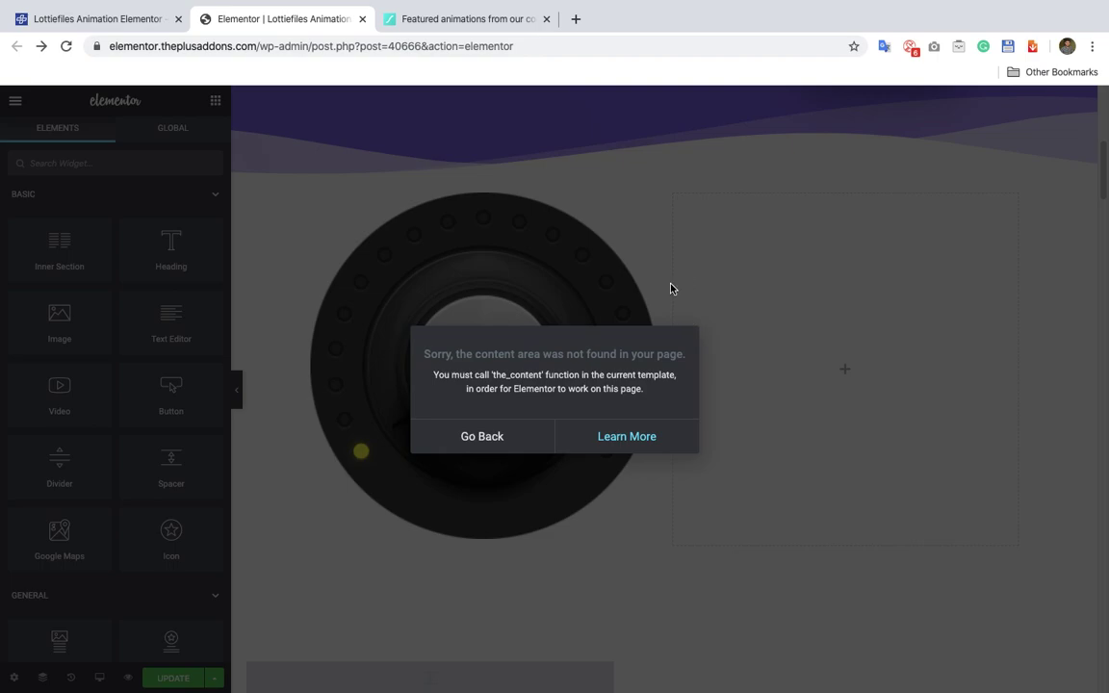
pyautogui.click(65, 46)
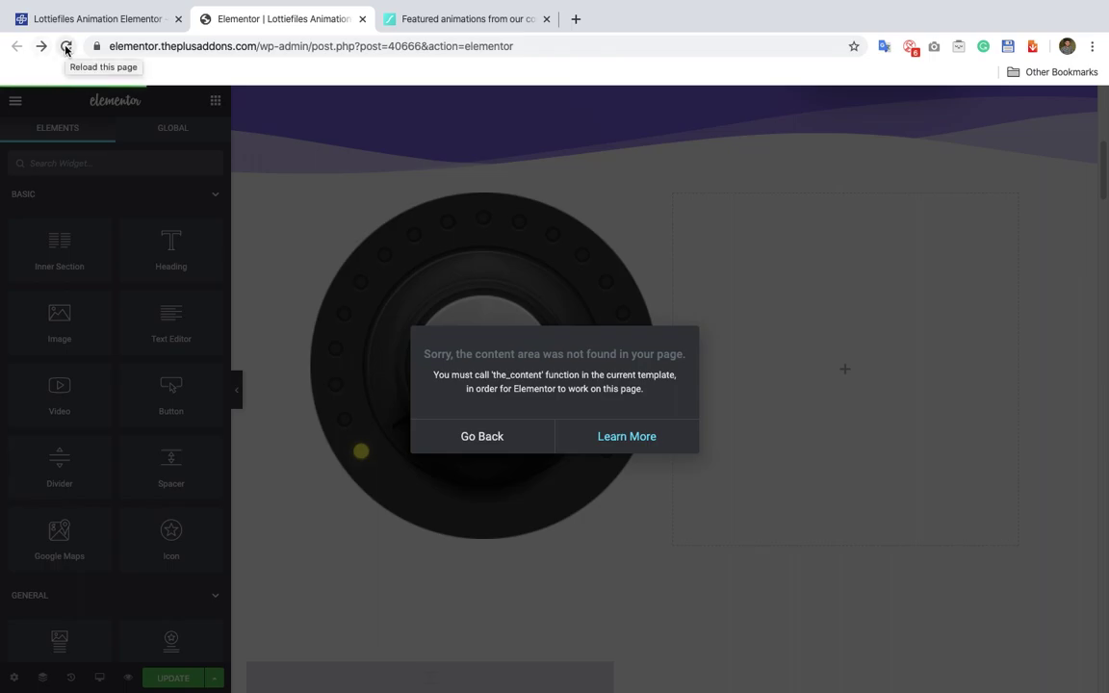
pyautogui.click(65, 46)
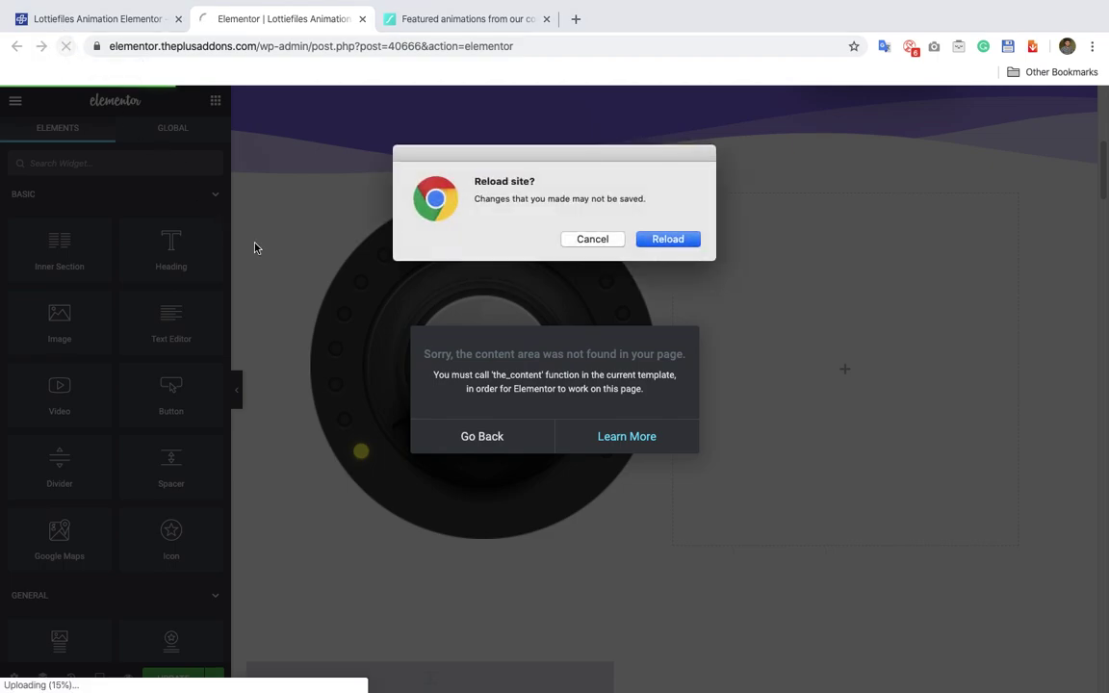
pyautogui.click(610, 239)
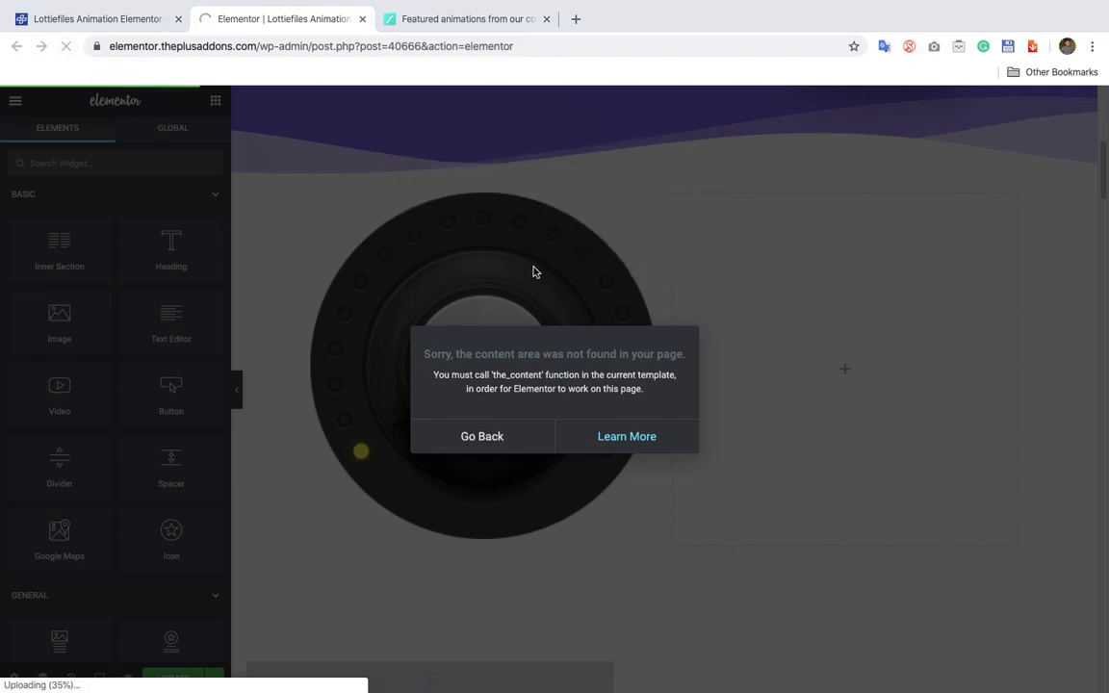
pyautogui.moveTo(584, 3)
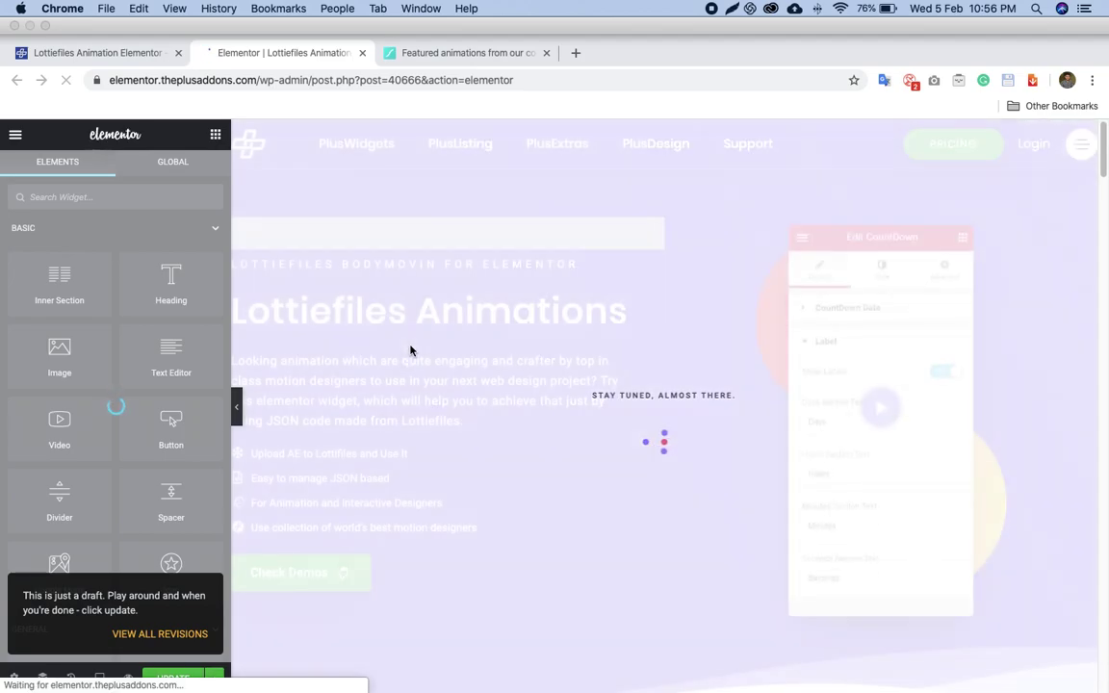
# Open the page's revision history and preview the autosave from Feb 5 at 22:46
pyautogui.scroll(-3, 534, 335)
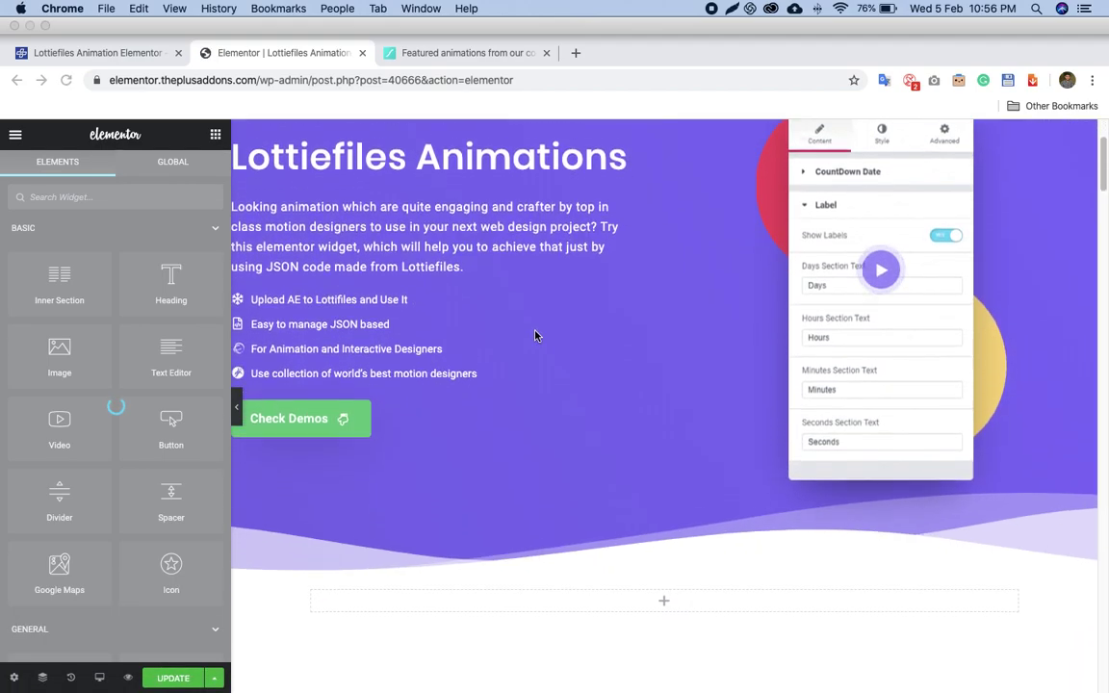
pyautogui.scroll(-5, 534, 335)
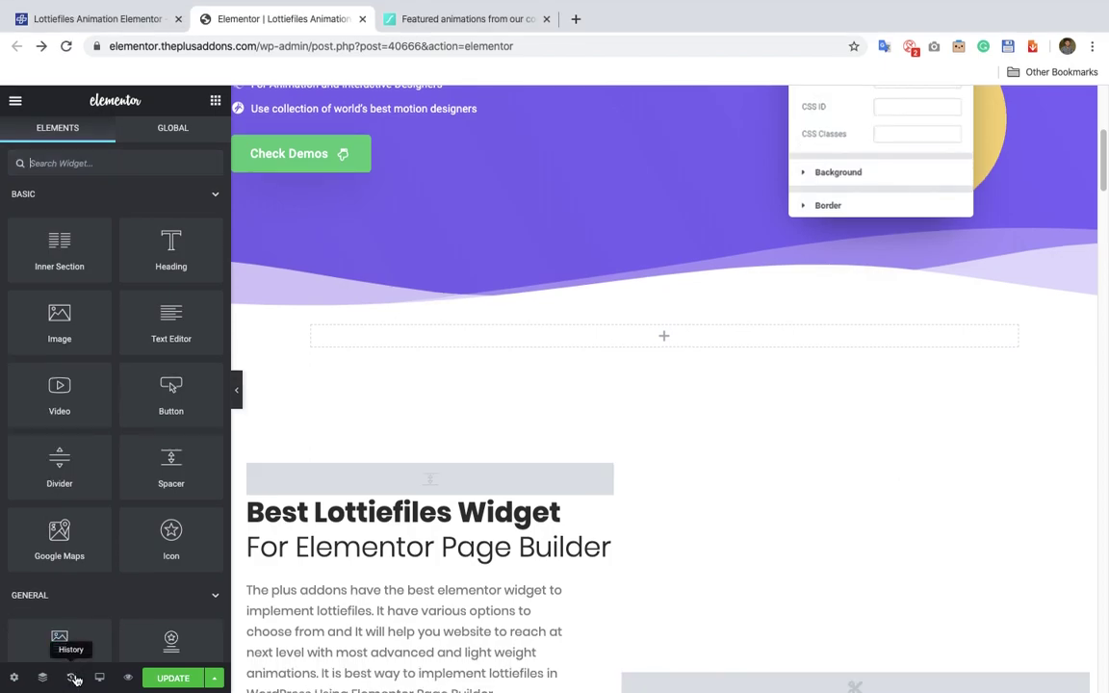
pyautogui.click(72, 678)
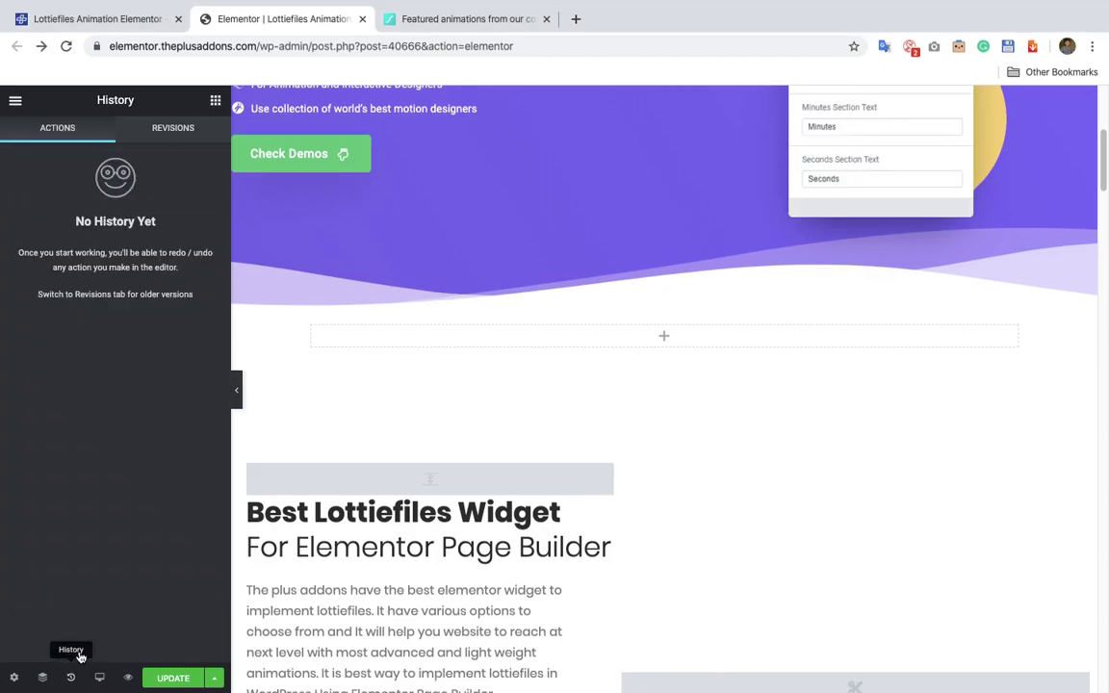
pyautogui.click(173, 130)
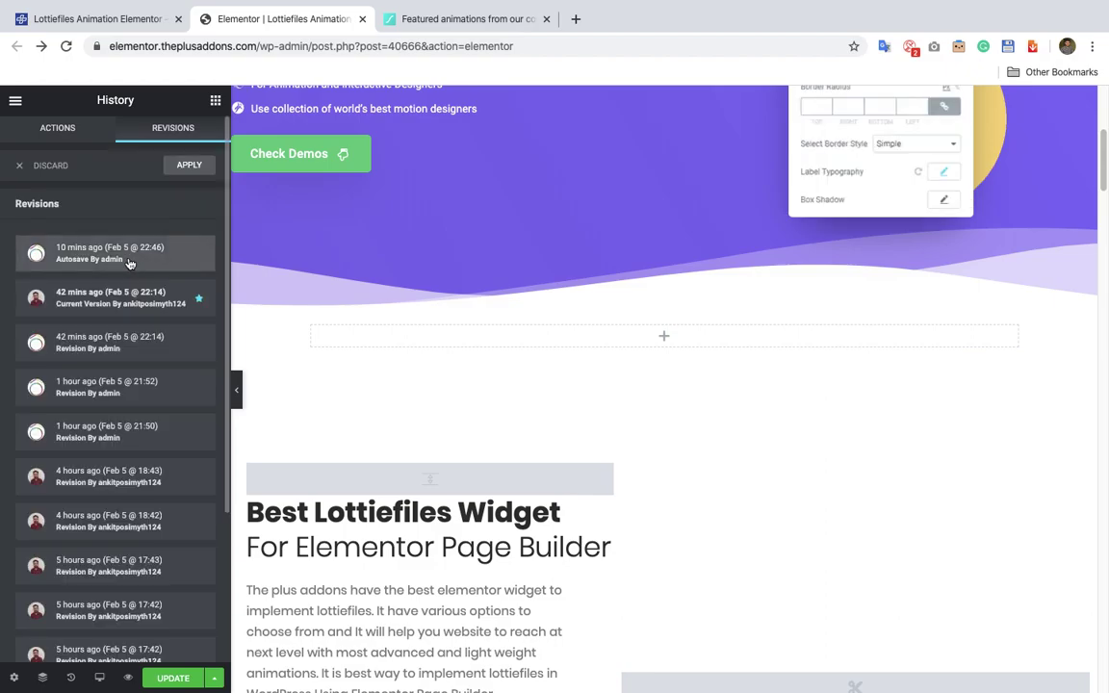
pyautogui.click(136, 263)
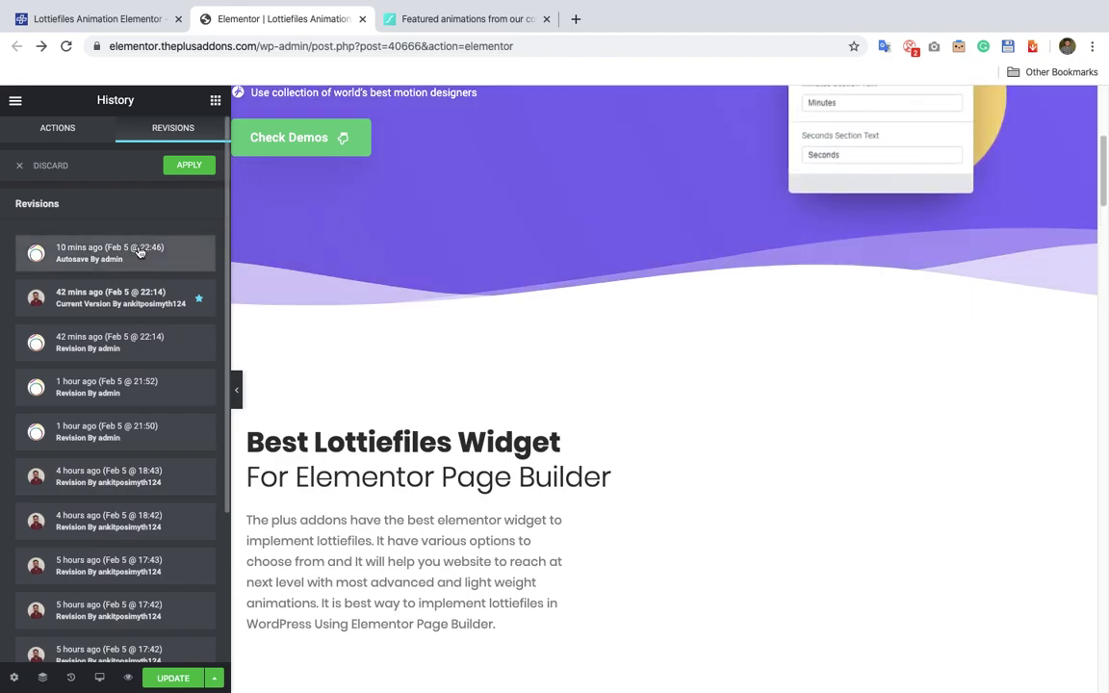
# Preview the 22:46 autosave again and examine the page for the LottieFiles animation section
pyautogui.scroll(-3, 604, 384)
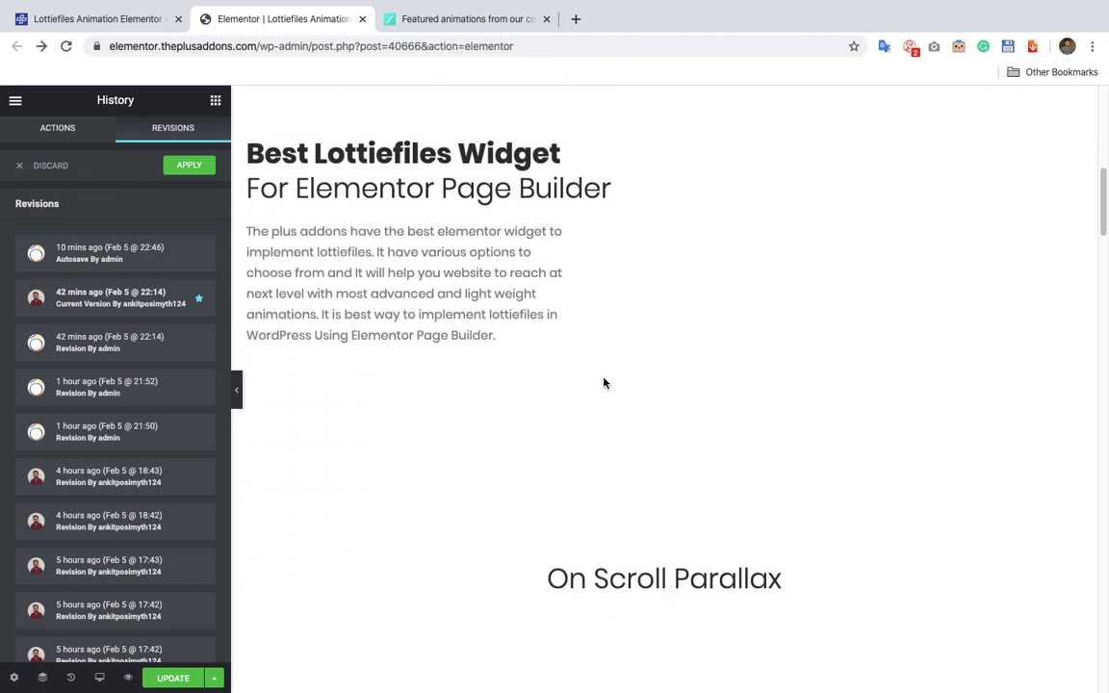
pyautogui.scroll(5, 604, 383)
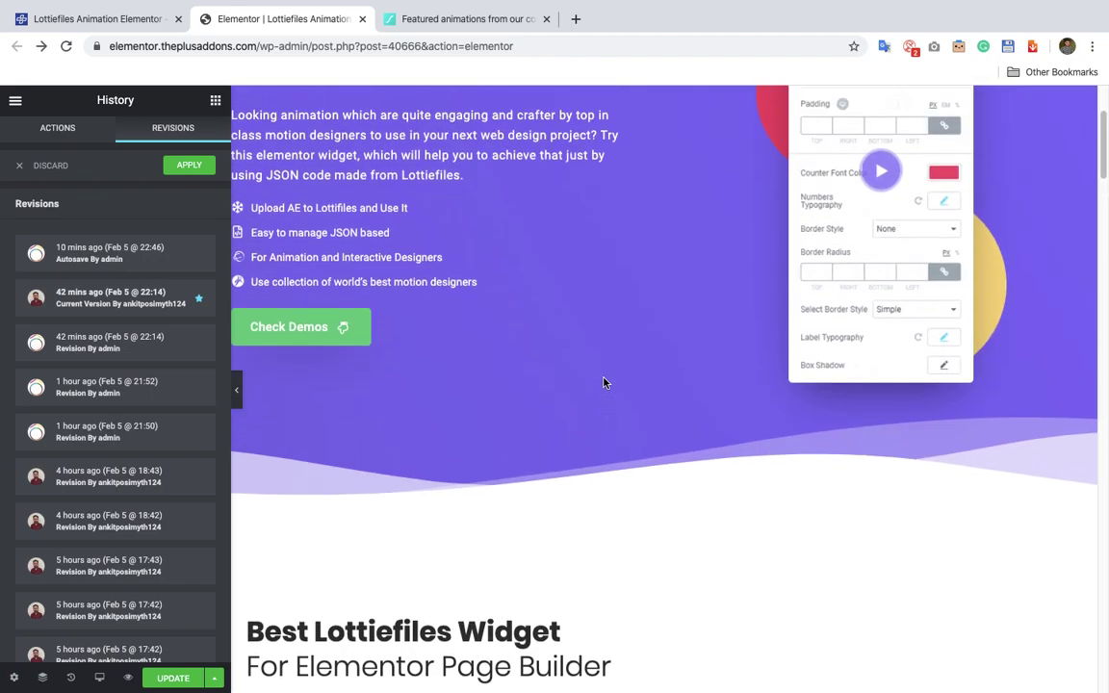
pyautogui.click(168, 252)
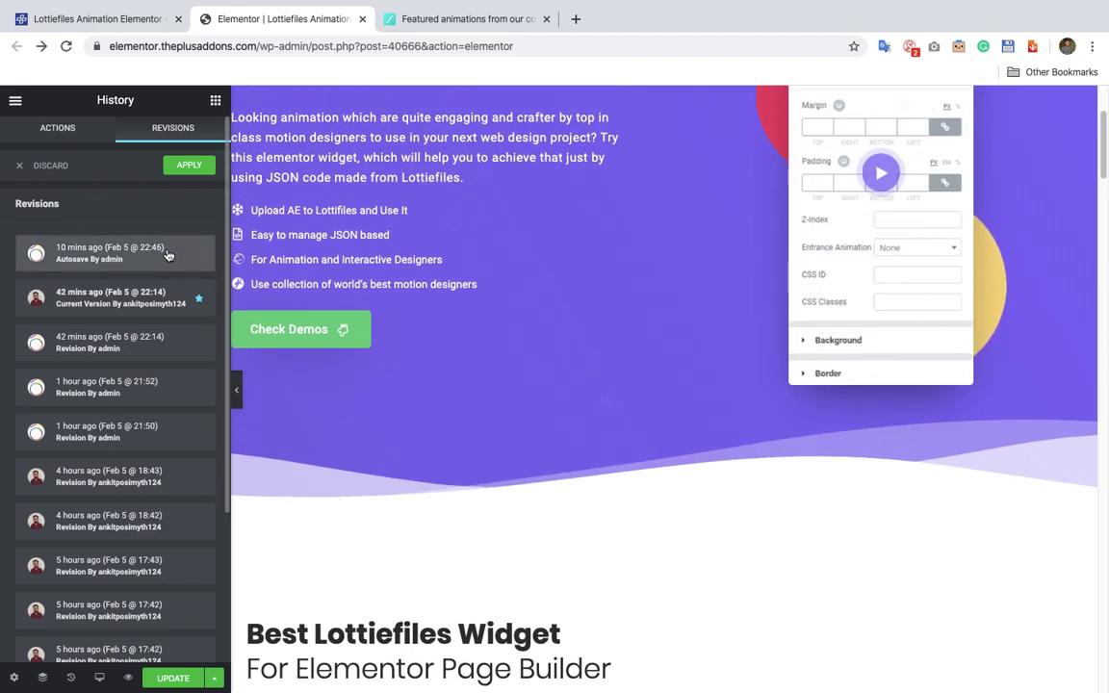
pyautogui.click(166, 256)
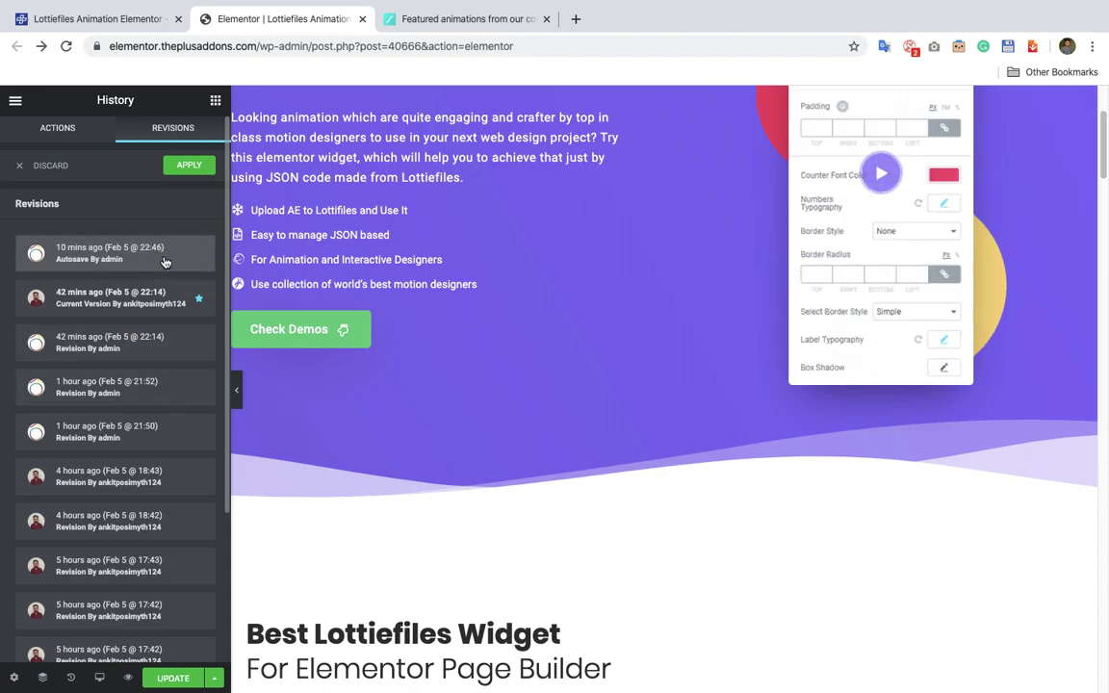
pyautogui.scroll(-3, 159, 255)
pyautogui.scroll(3, 135, 366)
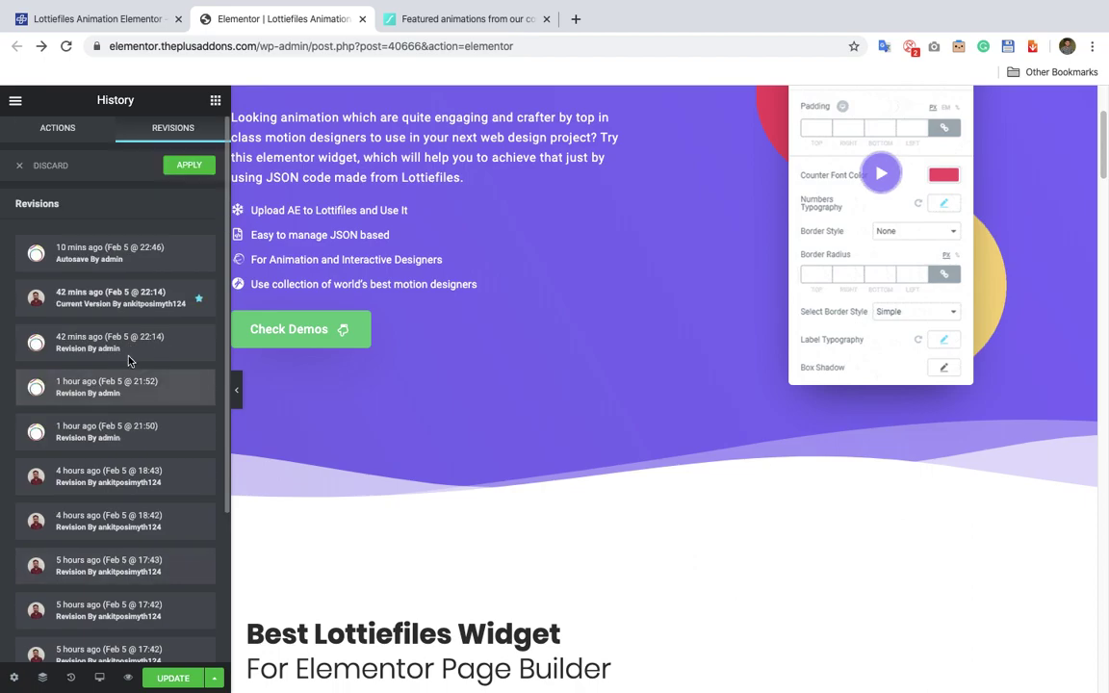
pyautogui.click(144, 252)
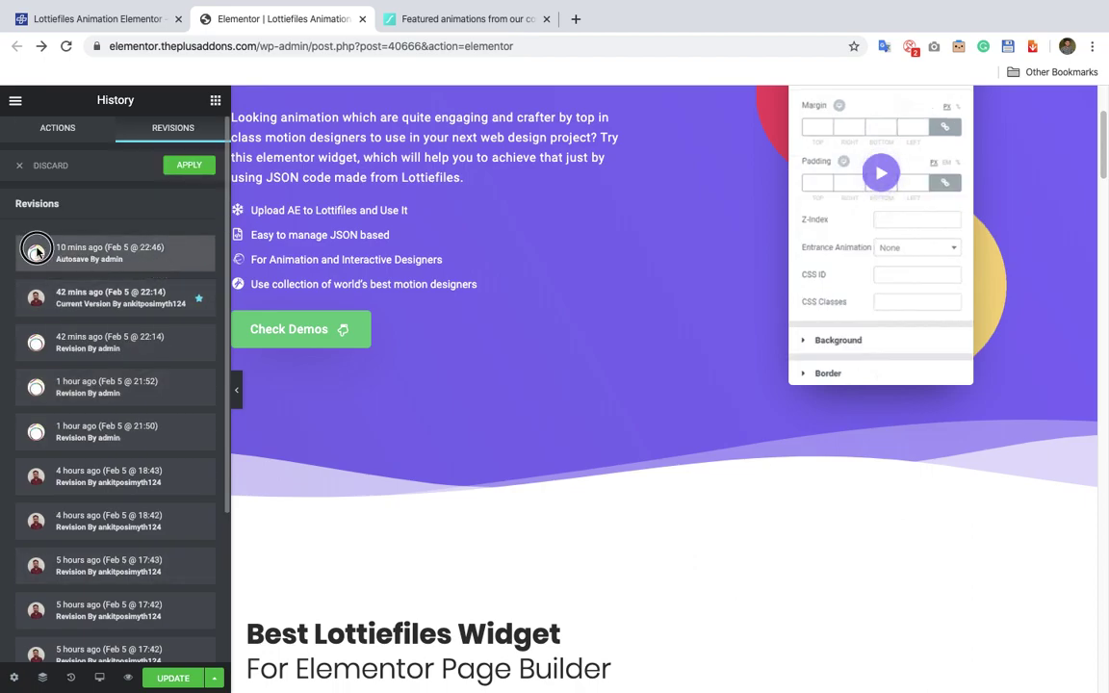
pyautogui.scroll(-5, 515, 551)
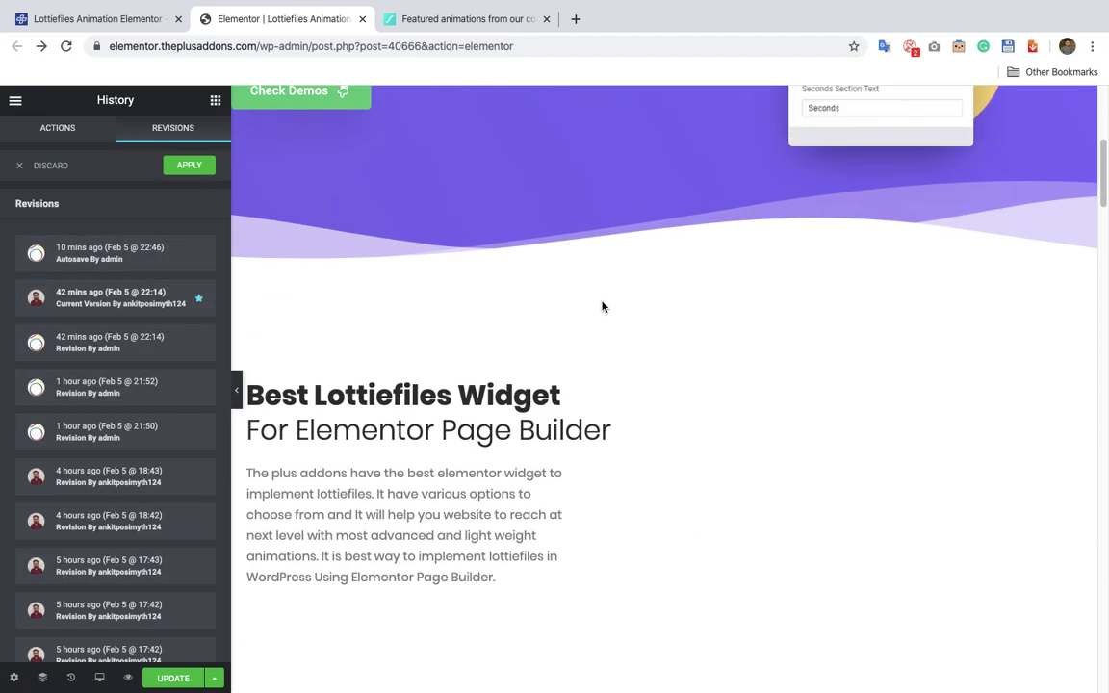
pyautogui.scroll(-6, 601, 307)
pyautogui.scroll(-5, 578, 452)
pyautogui.scroll(20, 578, 452)
pyautogui.scroll(-3, 579, 452)
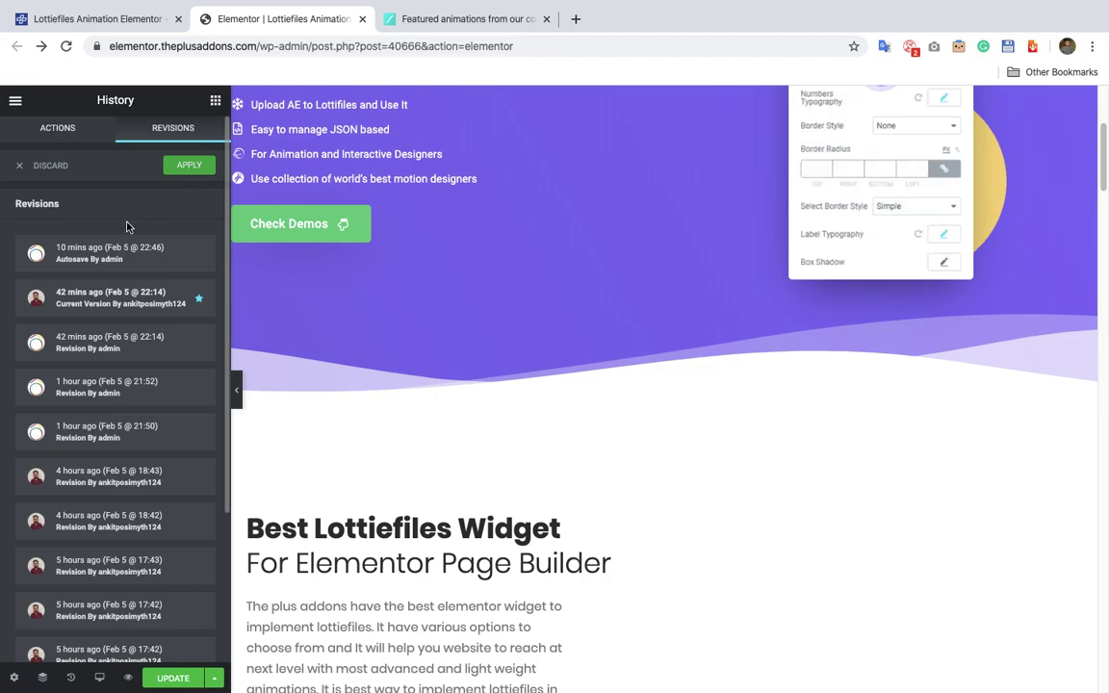
# Reload the Elementor editor and go to the empty section above the Best Lottiefiles Widget heading
pyautogui.click(66, 45)
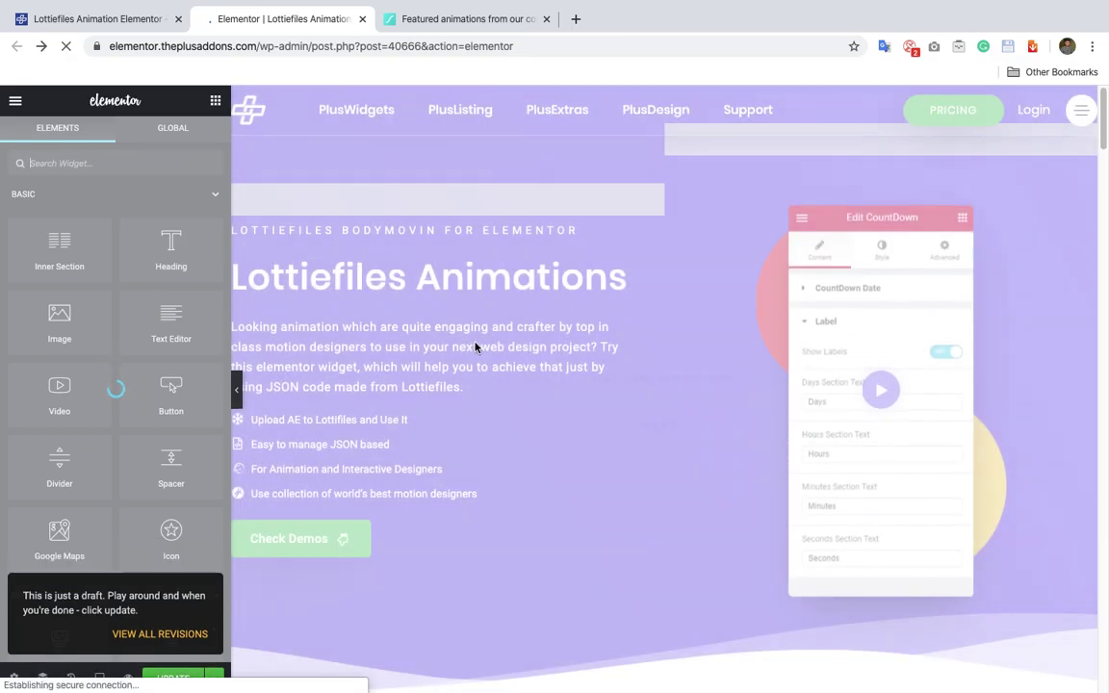
pyautogui.scroll(-5, 474, 348)
pyautogui.scroll(-2, 474, 348)
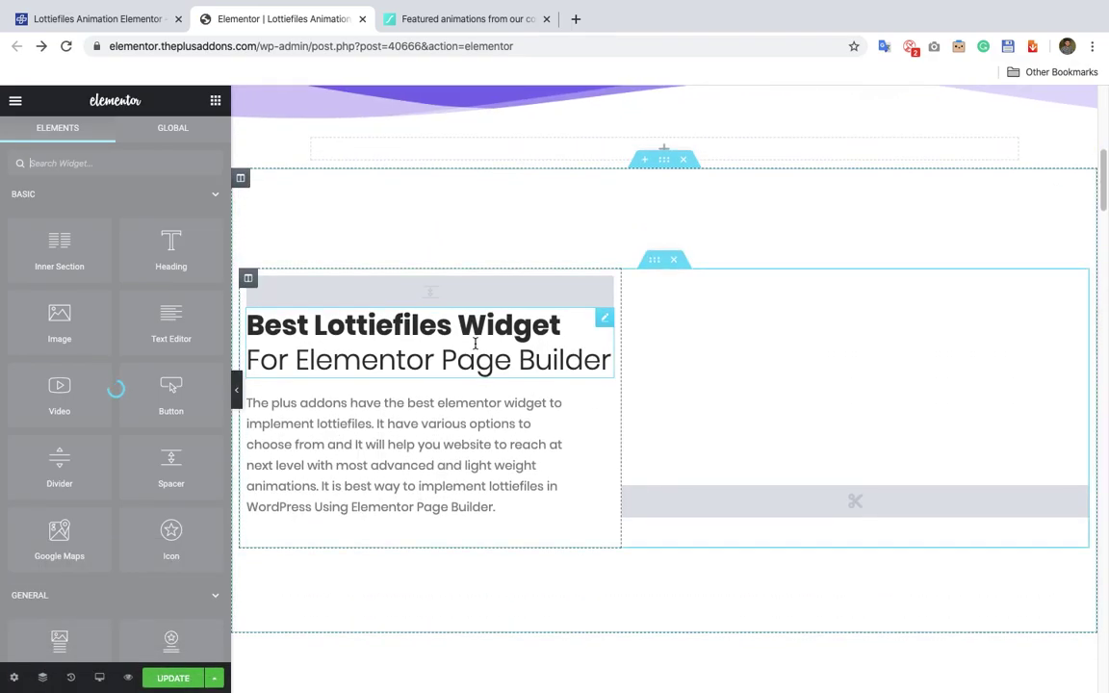
# Find the LottieFiles Animation widget and add it to the empty section above the Best Lottiefiles Widget heading
pyautogui.scroll(4, 475, 347)
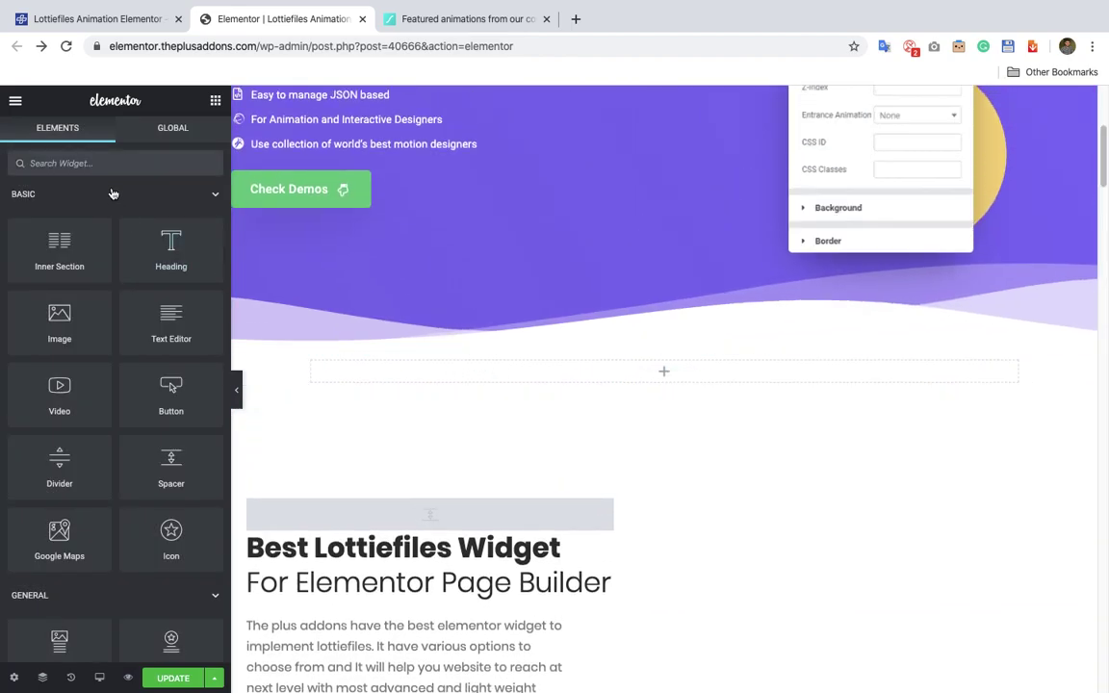
pyautogui.write('lot')
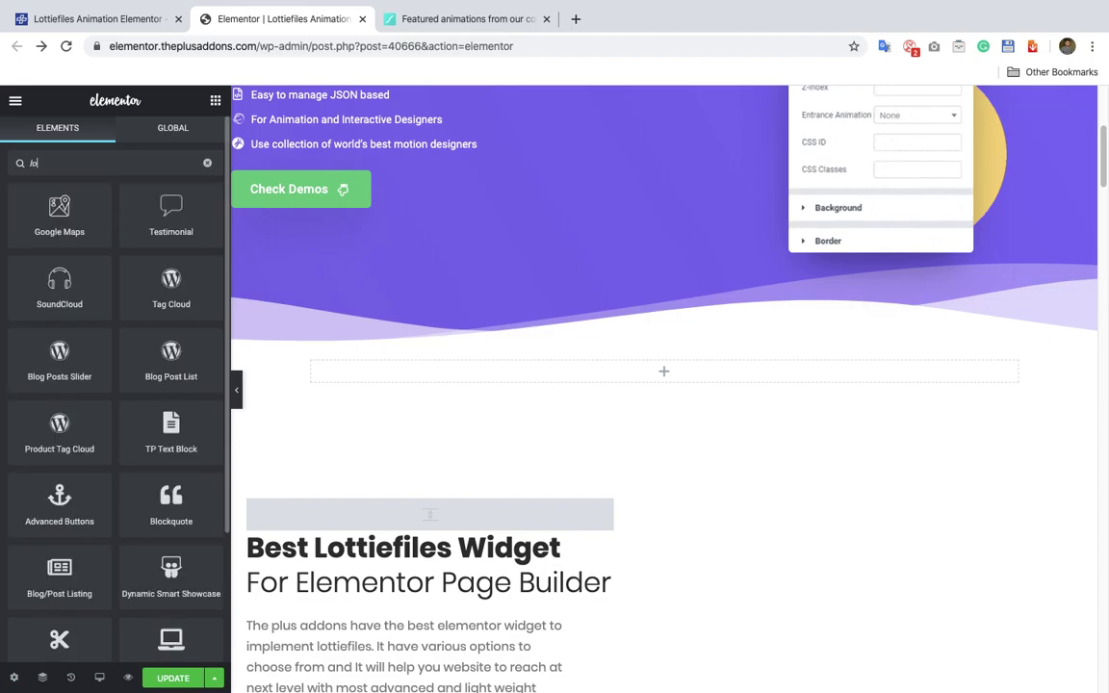
pyautogui.moveTo(58, 209); pyautogui.dragTo(550, 366)
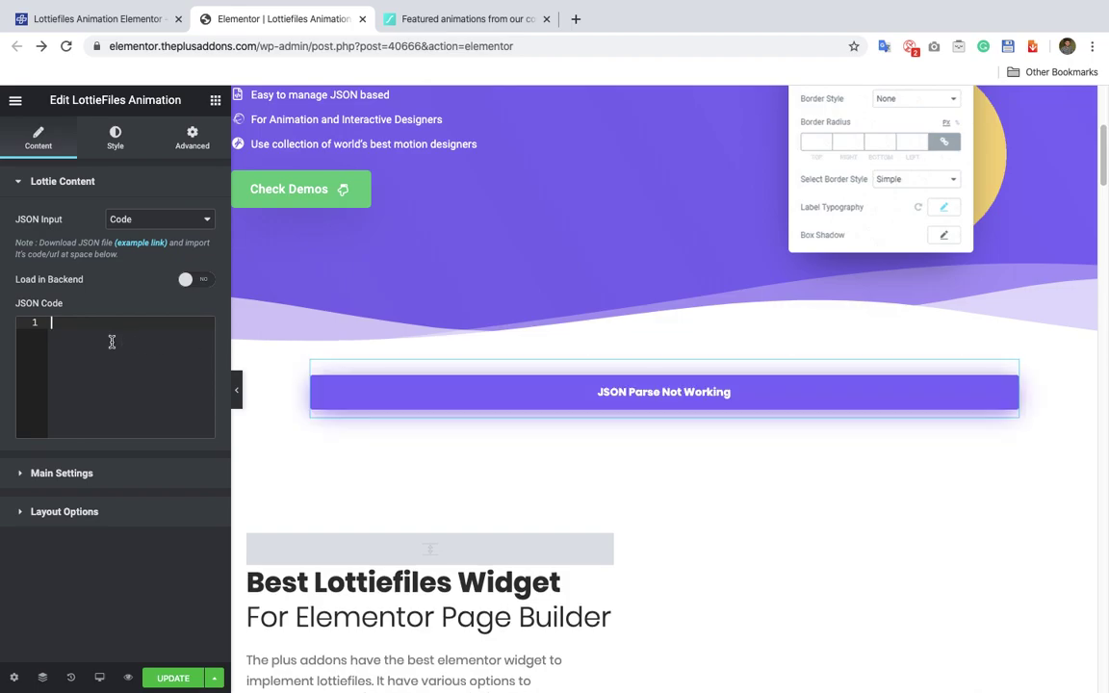
pyautogui.write('https://elementor.theplusaddons.com/')
pyautogui.press('super+a')
pyautogui.press('BackSpace')
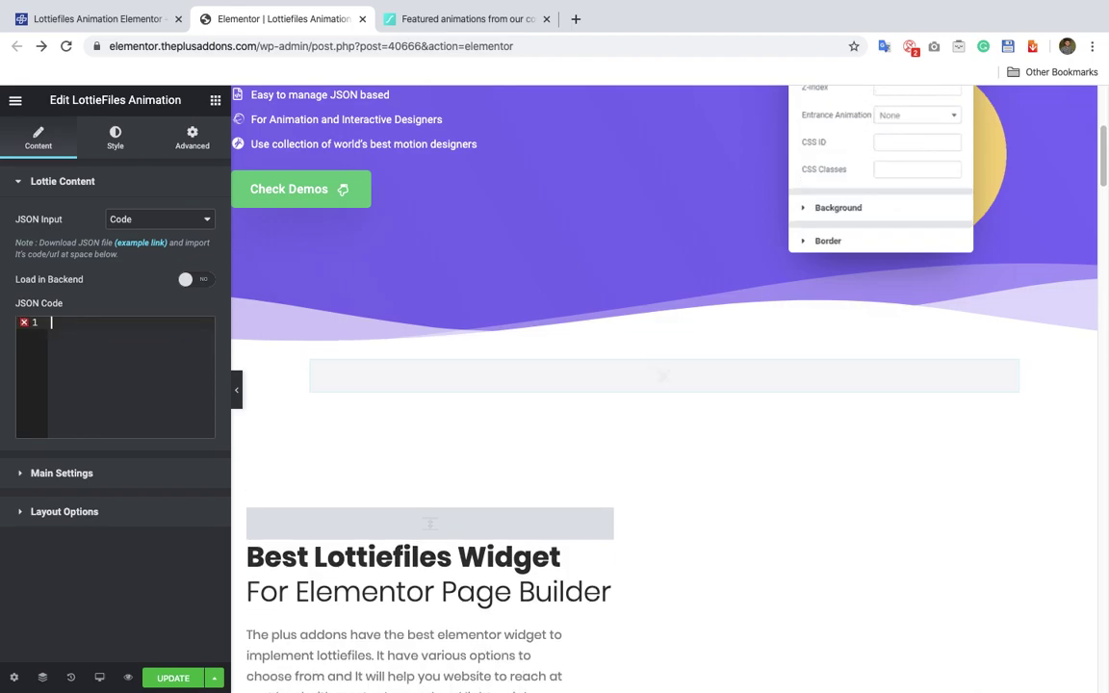
# Copy the JSON code of the rotating button animation into the widget's JSON Code and enable Load in Backend
pyautogui.click(452, 17)
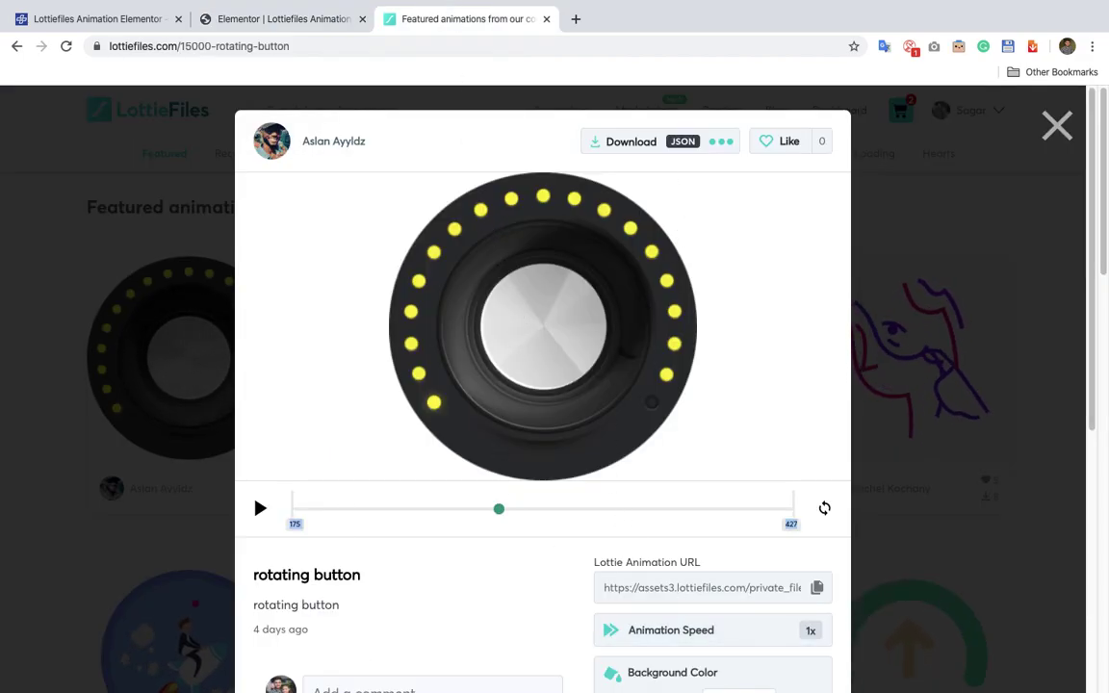
pyautogui.moveTo(399, 689)
pyautogui.click(632, 660)
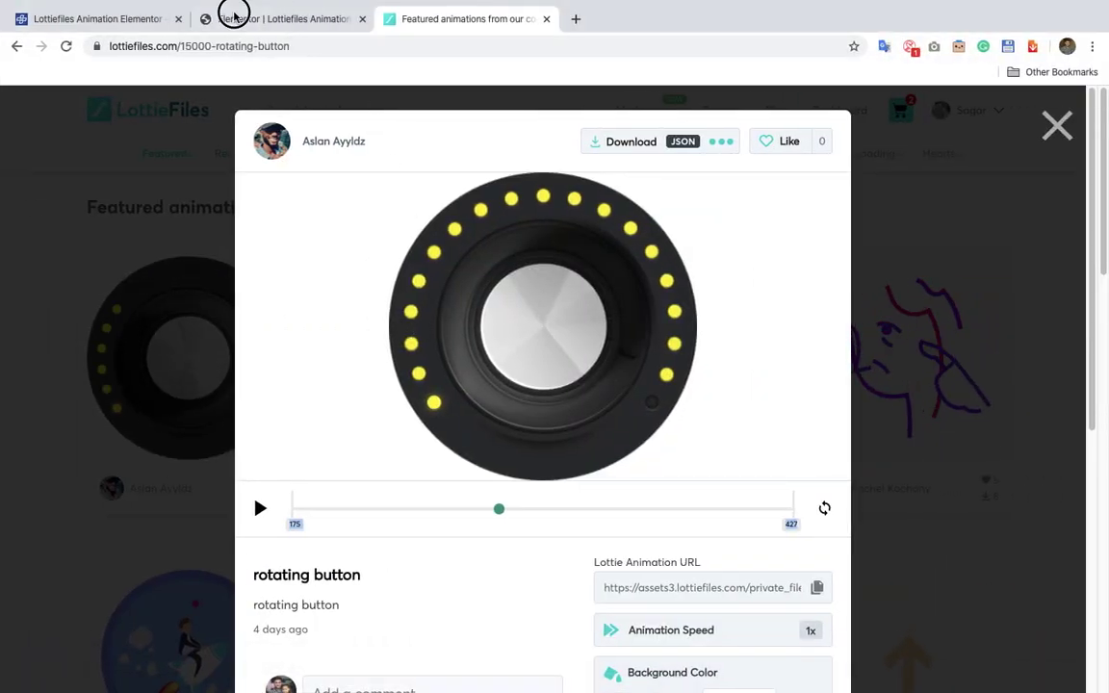
pyautogui.click(220, 20)
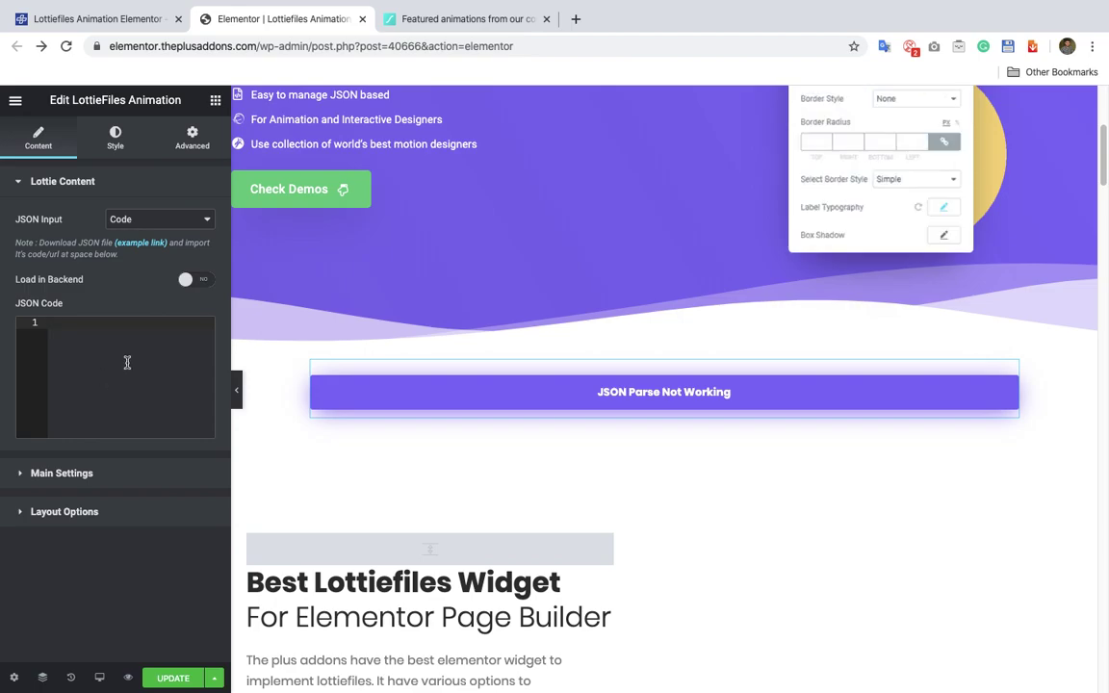
pyautogui.press('super+v')
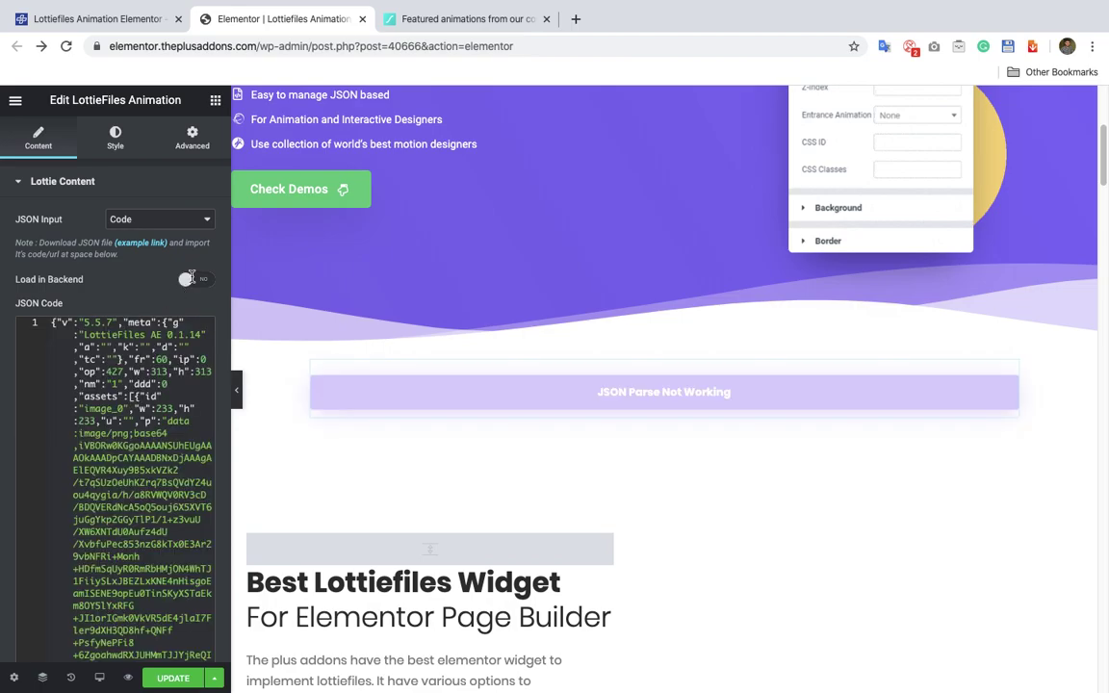
pyautogui.click(187, 280)
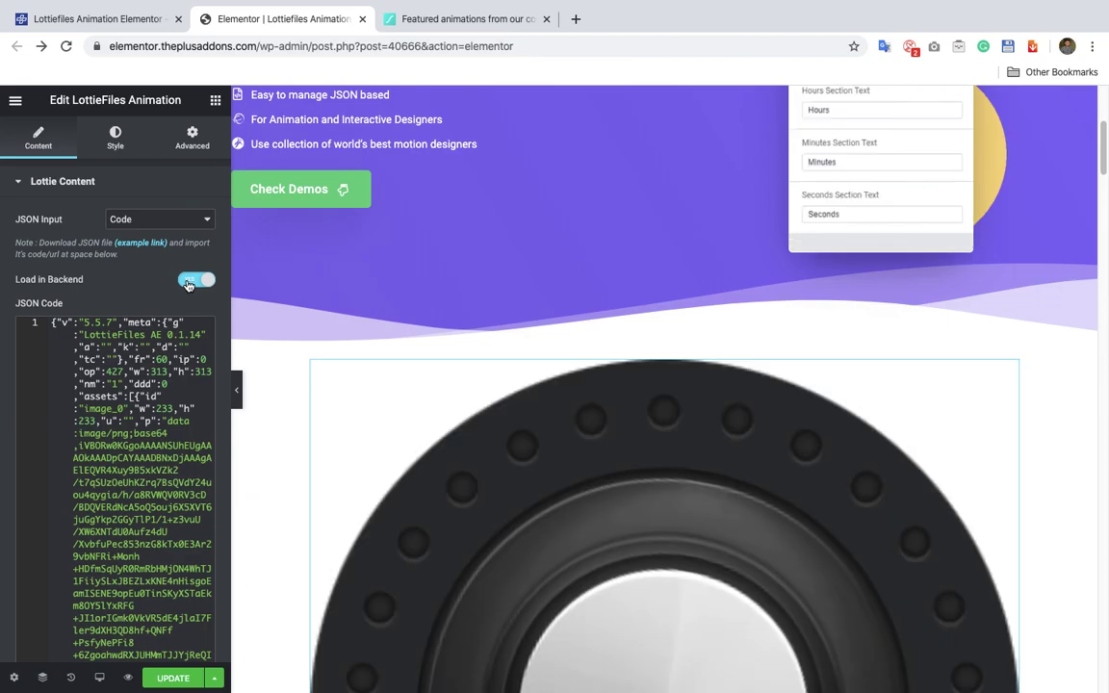
# Set the rotating button animation to play on Column Hover in the widget's main settings
pyautogui.click(99, 188)
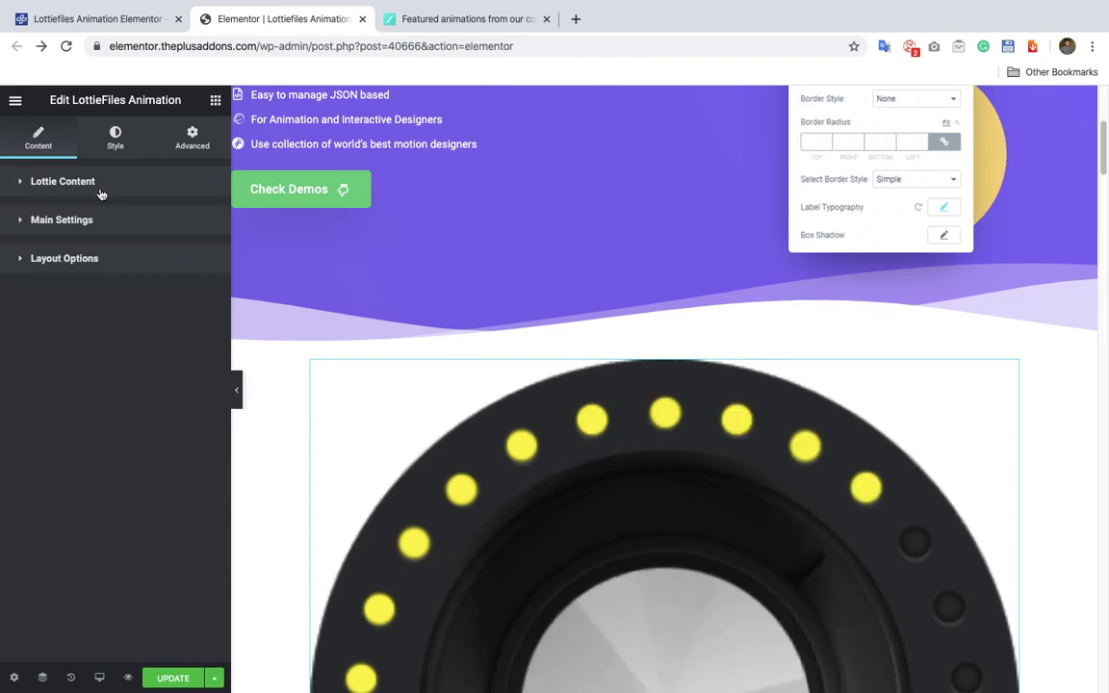
pyautogui.click(94, 222)
pyautogui.click(151, 258)
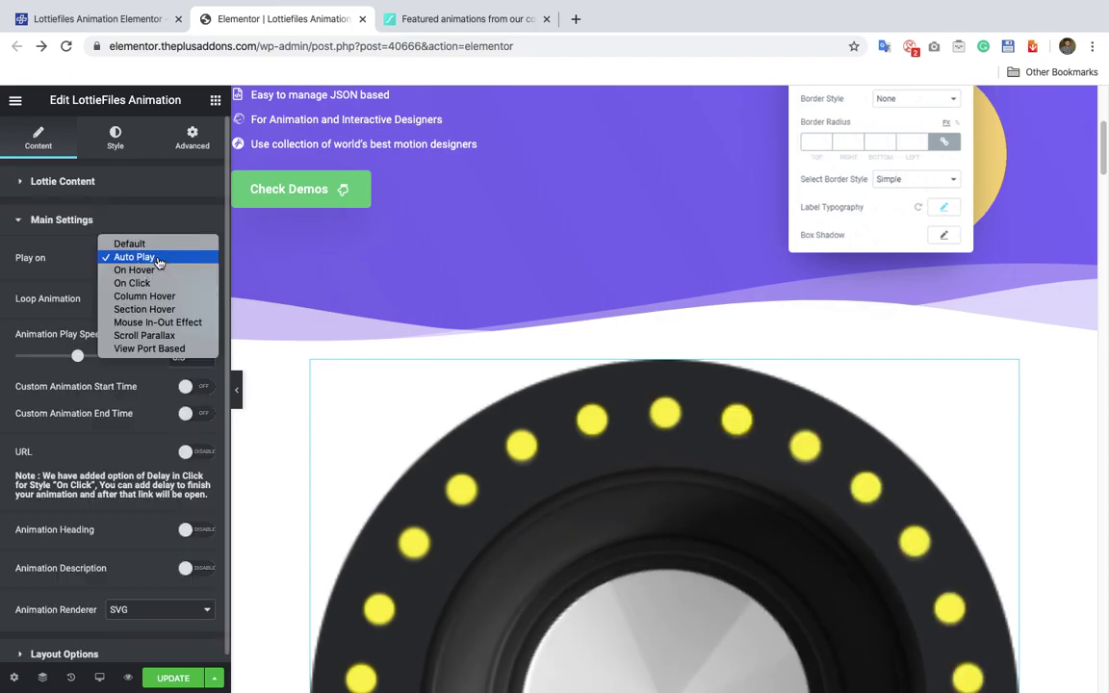
pyautogui.click(159, 298)
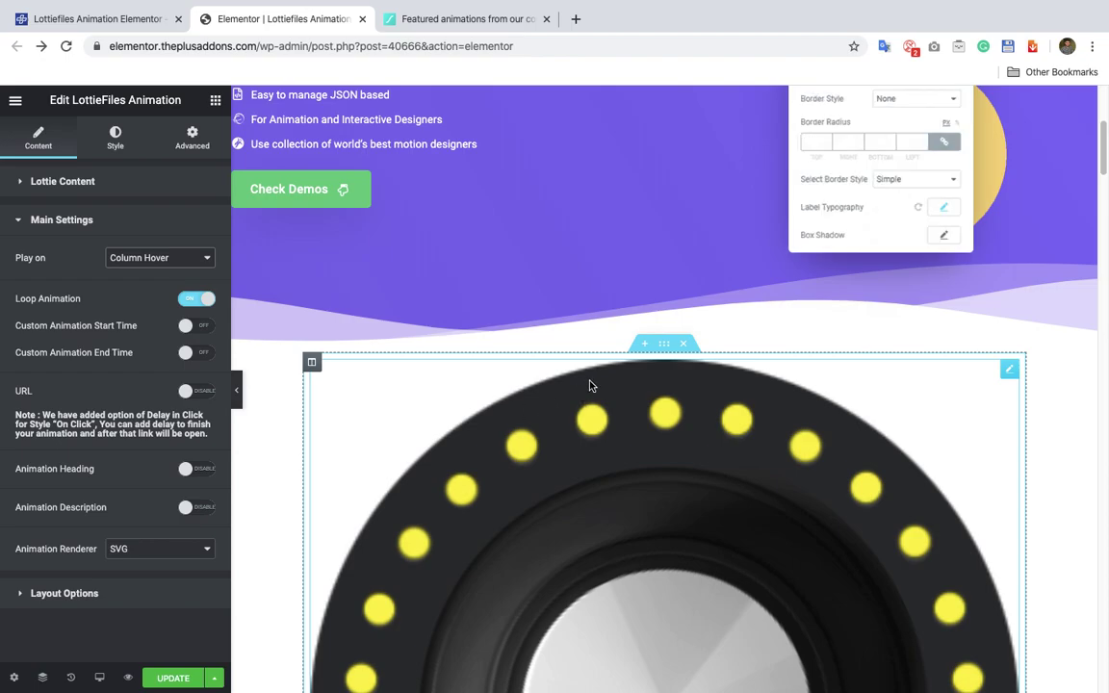
# Add a new empty column beside the column holding the rotating button animation
pyautogui.rightClick(311, 363)
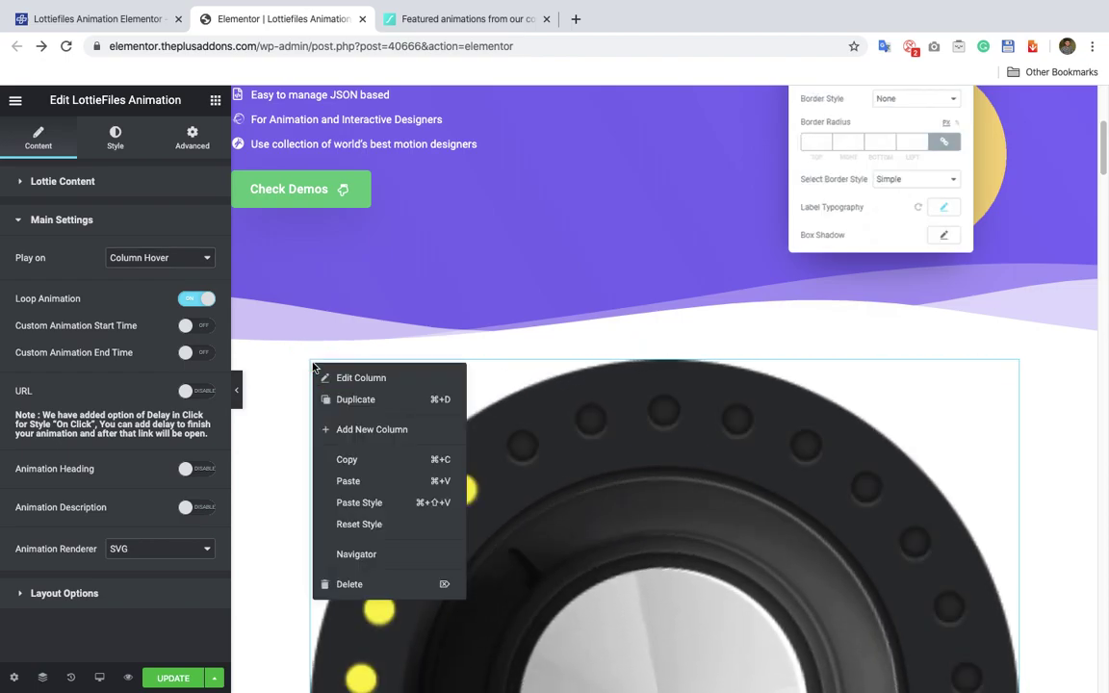
pyautogui.click(327, 429)
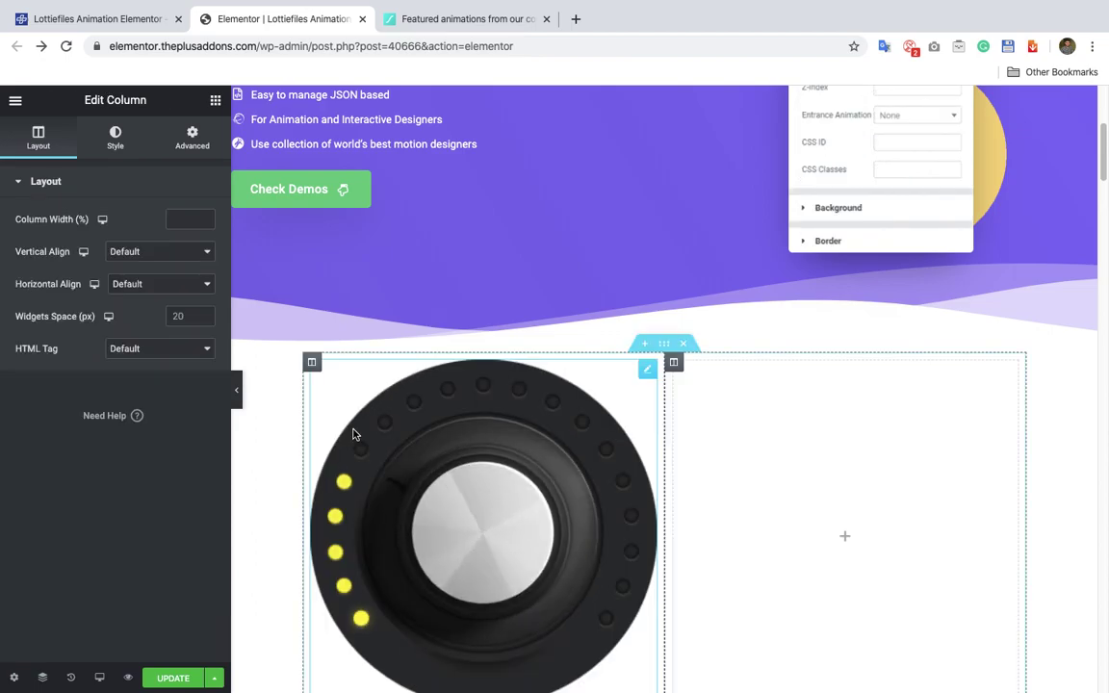
pyautogui.scroll(-2, 885, 447)
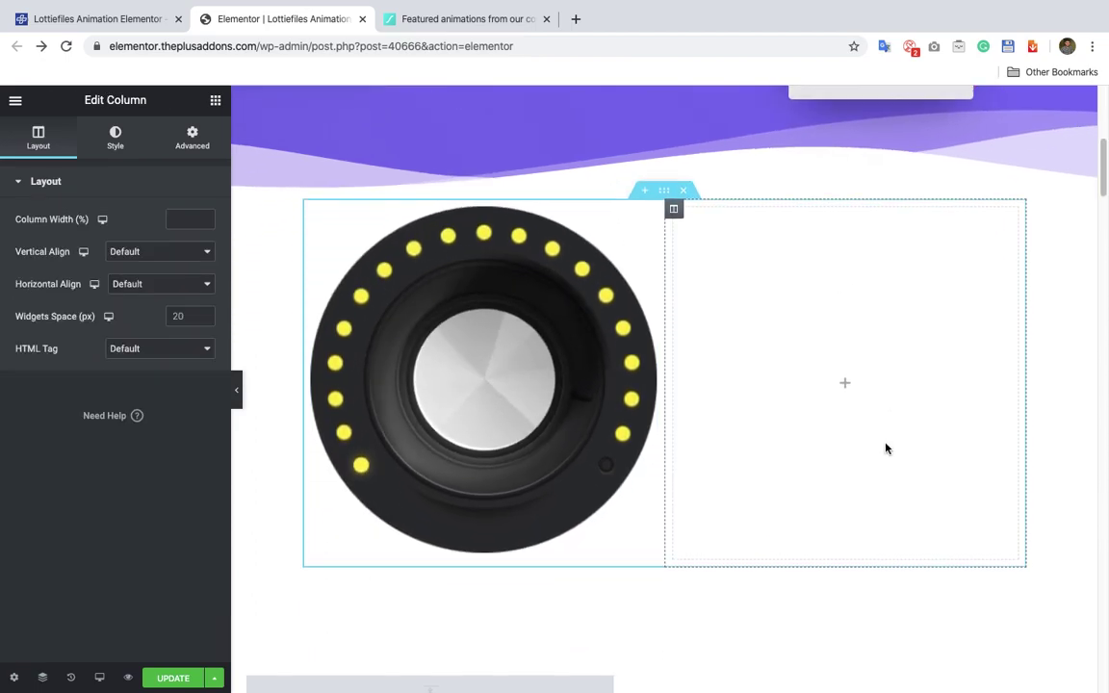
pyautogui.scroll(1, 885, 447)
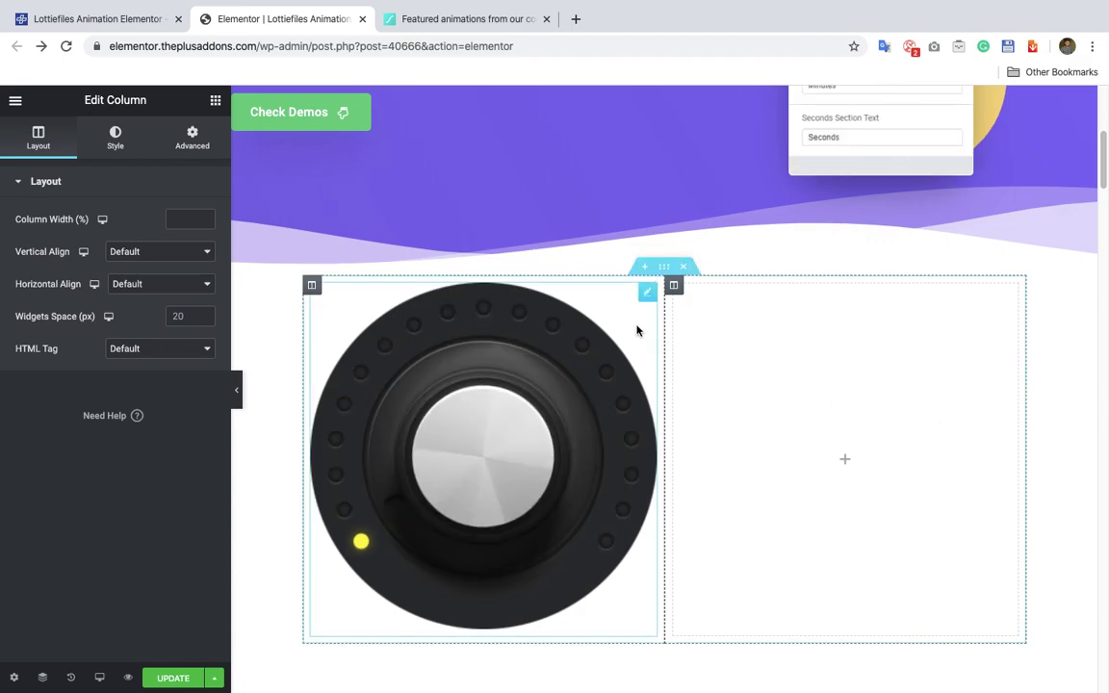
# Turn off looping for the rotating button animation and set it to play on Section Hover
pyautogui.click(643, 294)
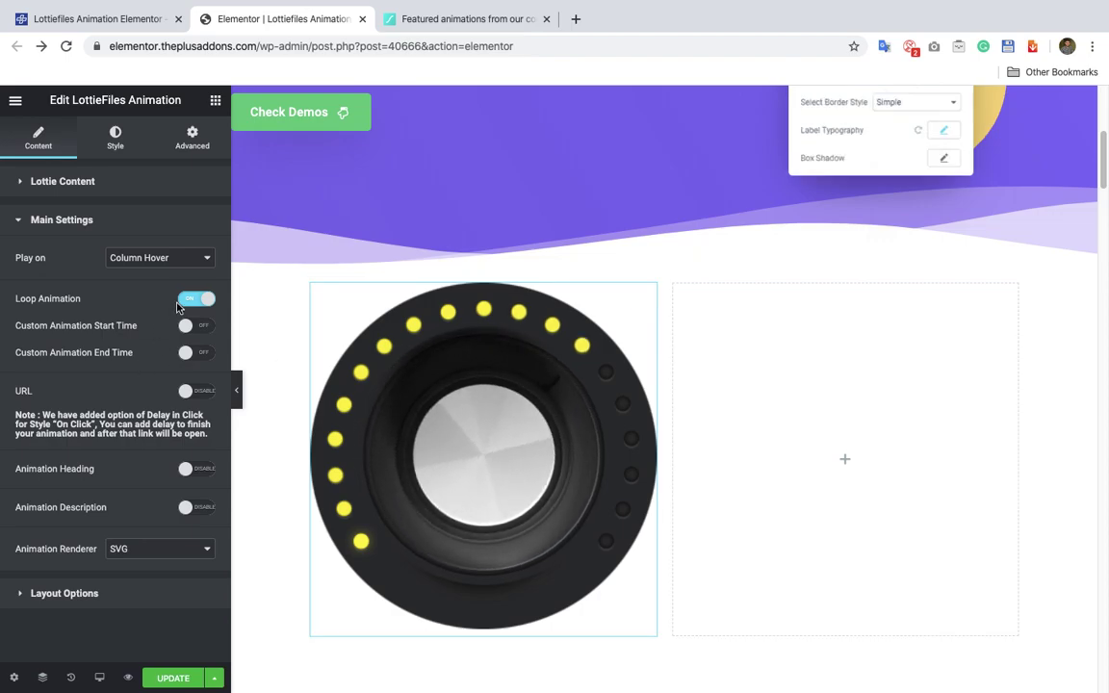
pyautogui.click(187, 300)
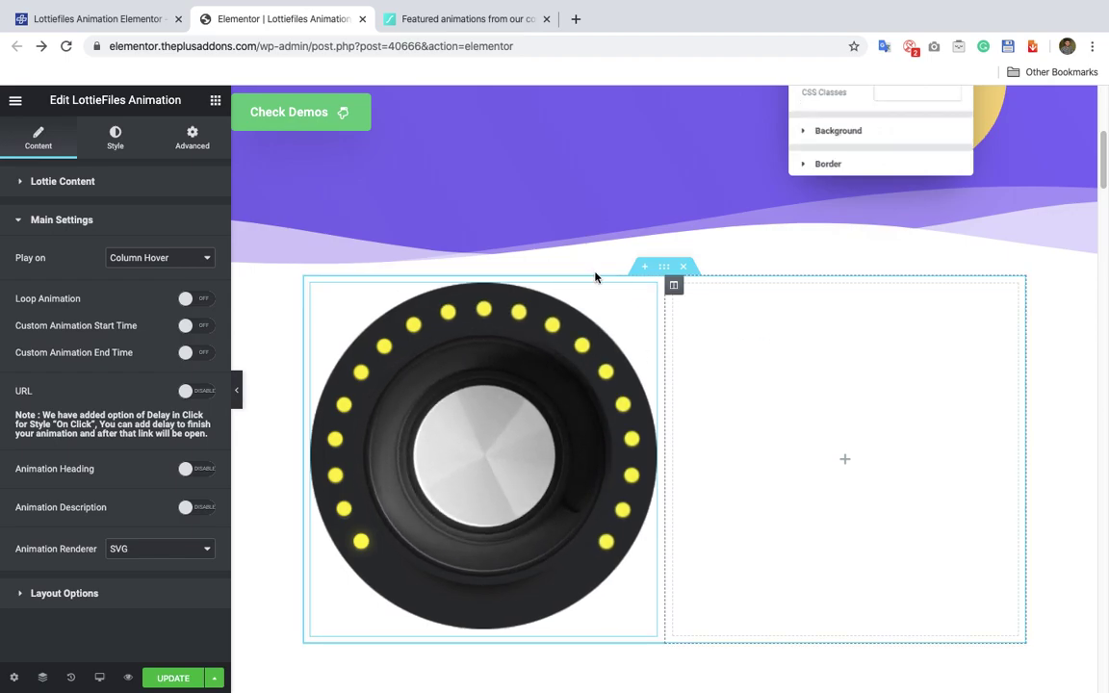
pyautogui.click(140, 258)
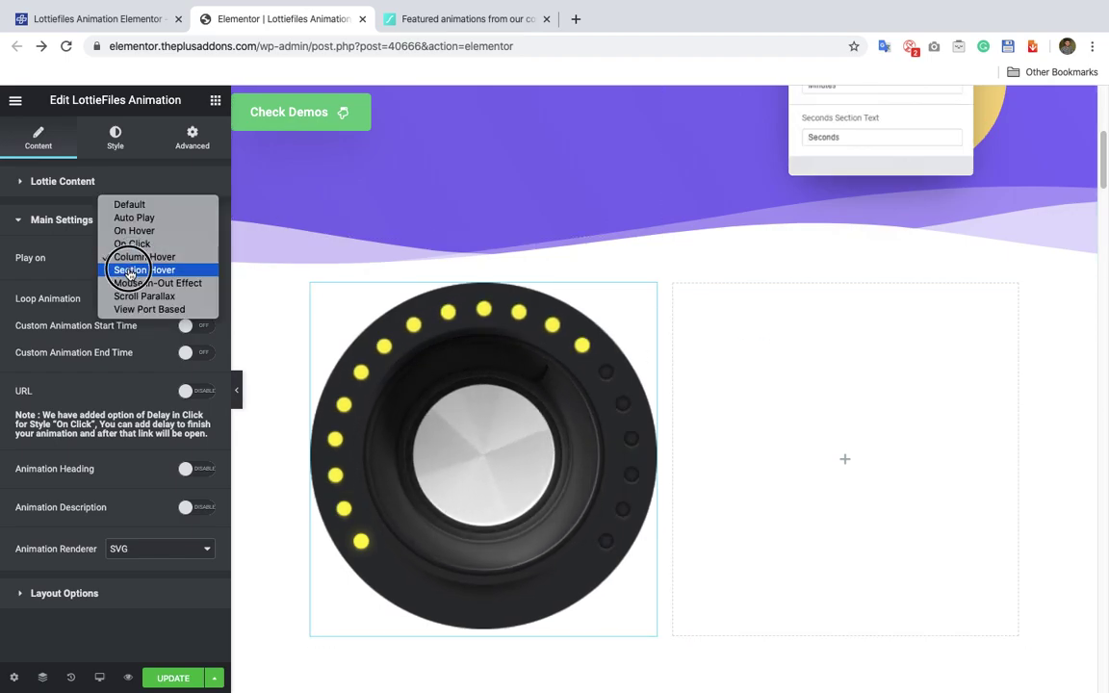
pyautogui.click(129, 256)
pyautogui.press('Down')
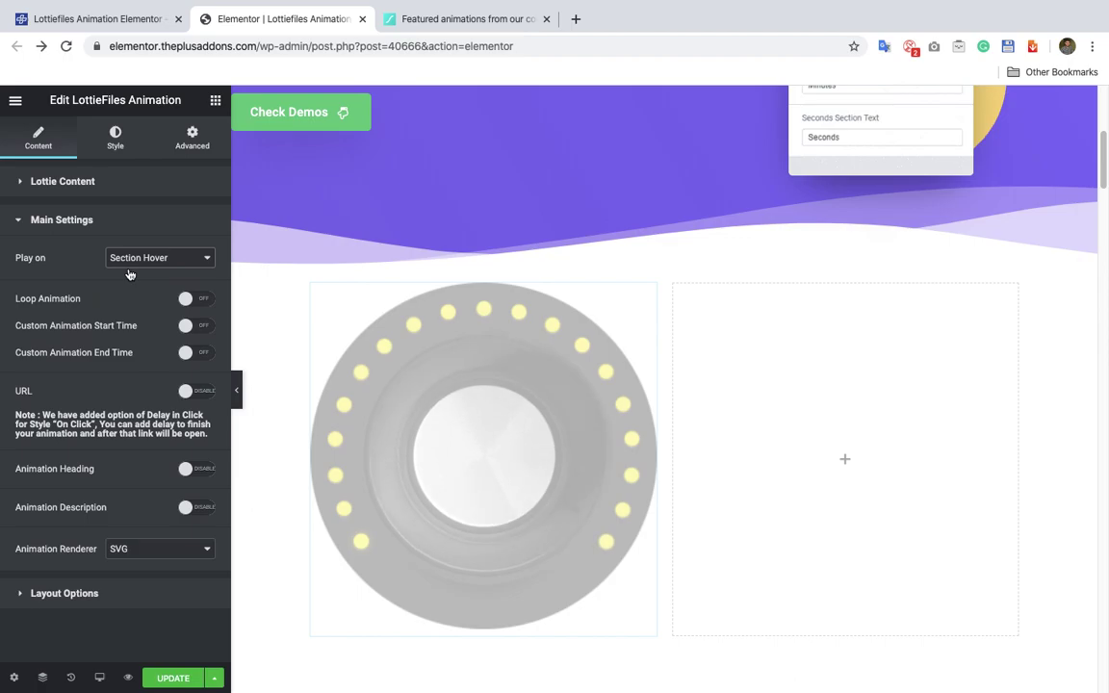
# Examine how the animation plays when the pointer enters its section from the neighbouring hero section
pyautogui.scroll(3, 441, 173)
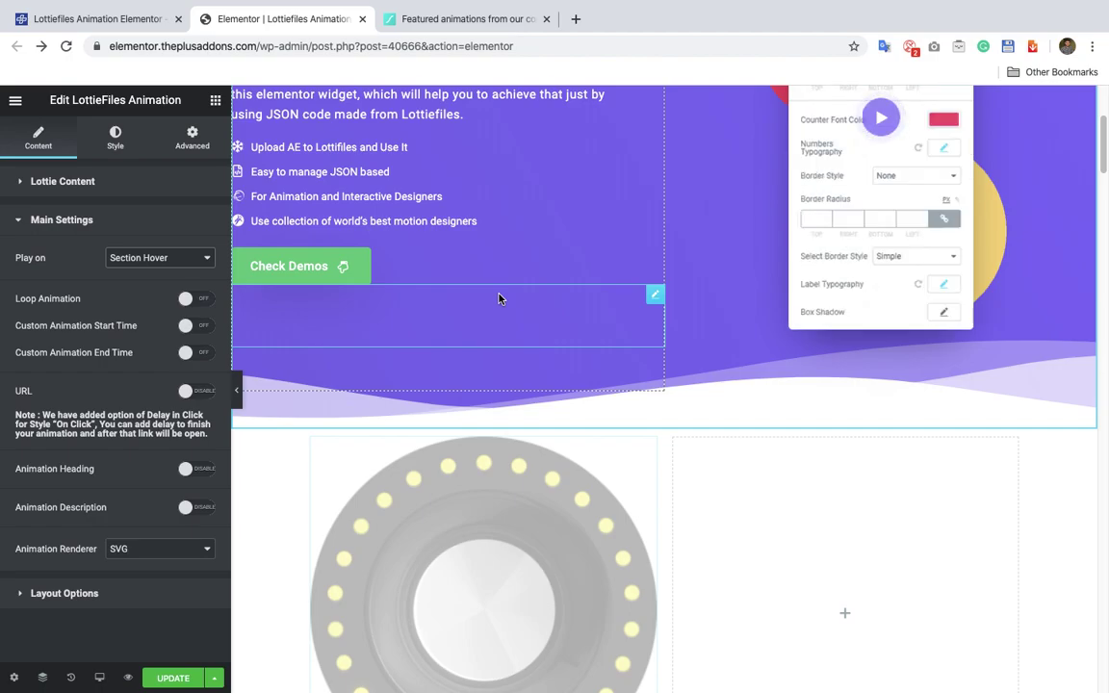
pyautogui.scroll(5, 520, 289)
pyautogui.scroll(-3, 591, 361)
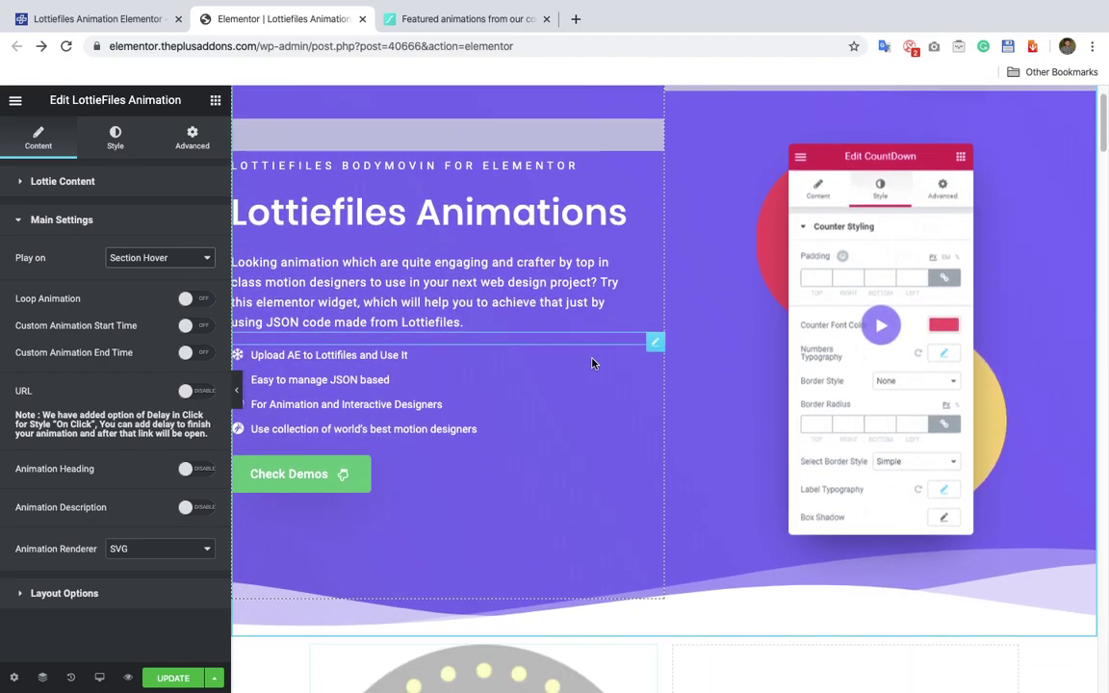
pyautogui.scroll(-3, 589, 361)
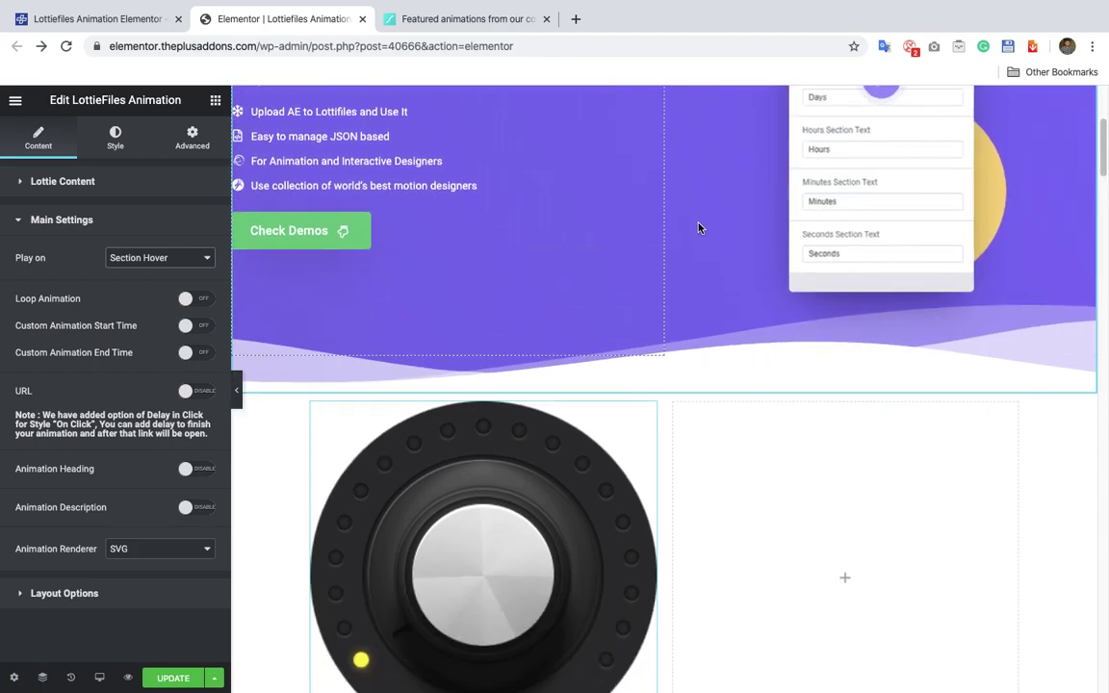
pyautogui.scroll(3, 616, 220)
pyautogui.scroll(-5, 650, 296)
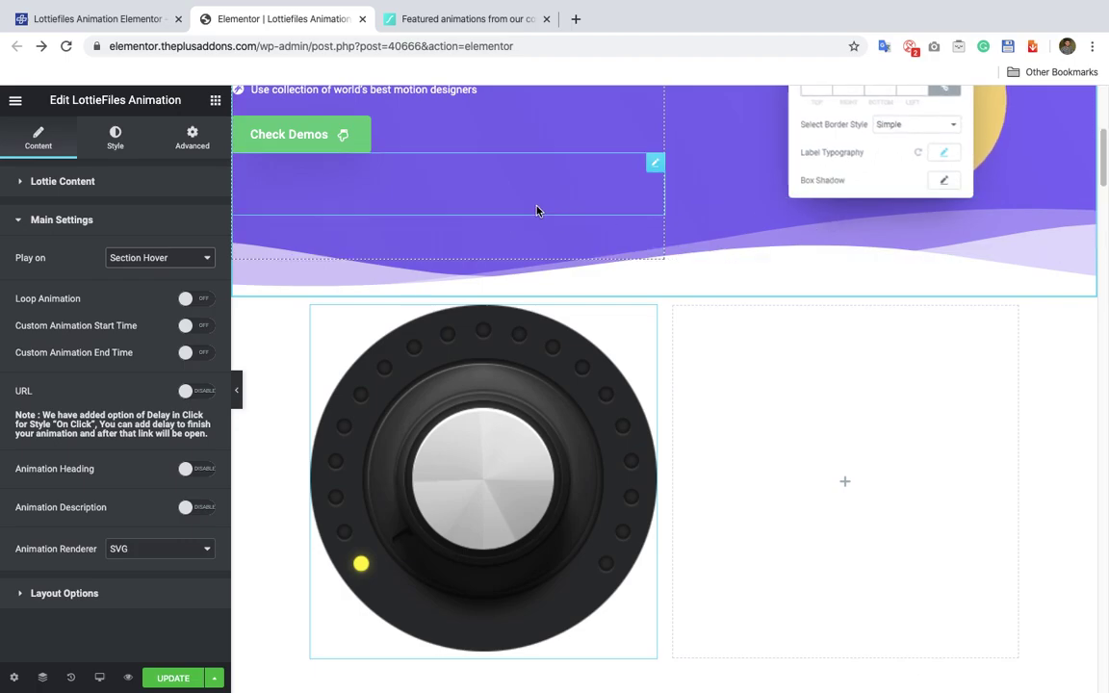
pyautogui.scroll(-2, 822, 220)
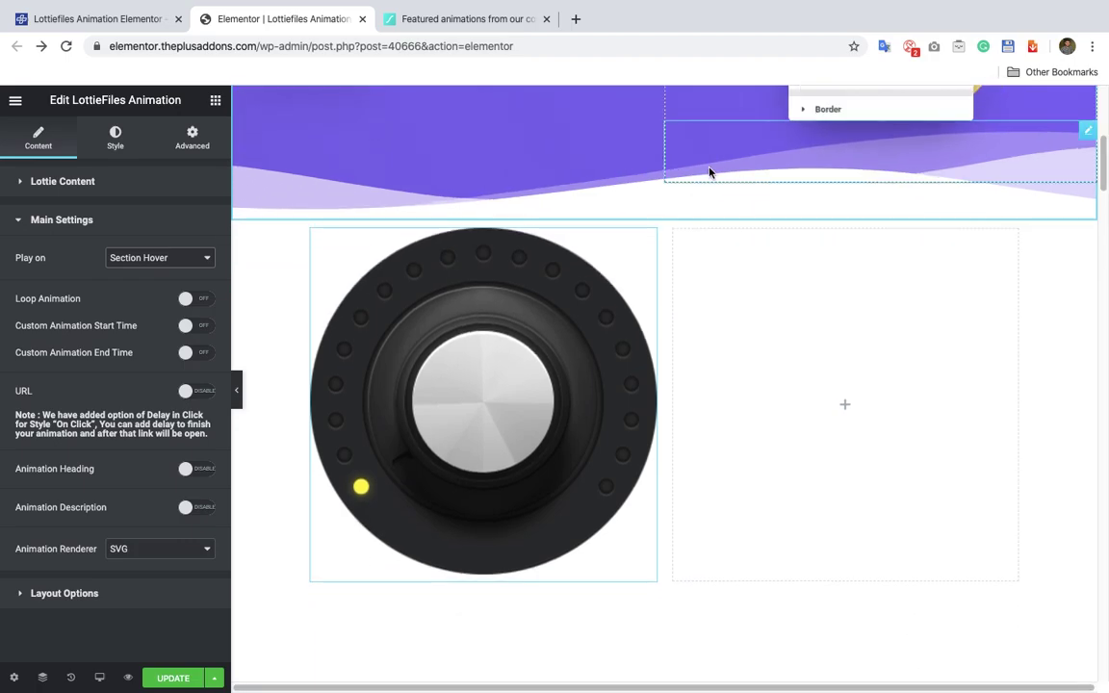
pyautogui.moveTo(715, 269)
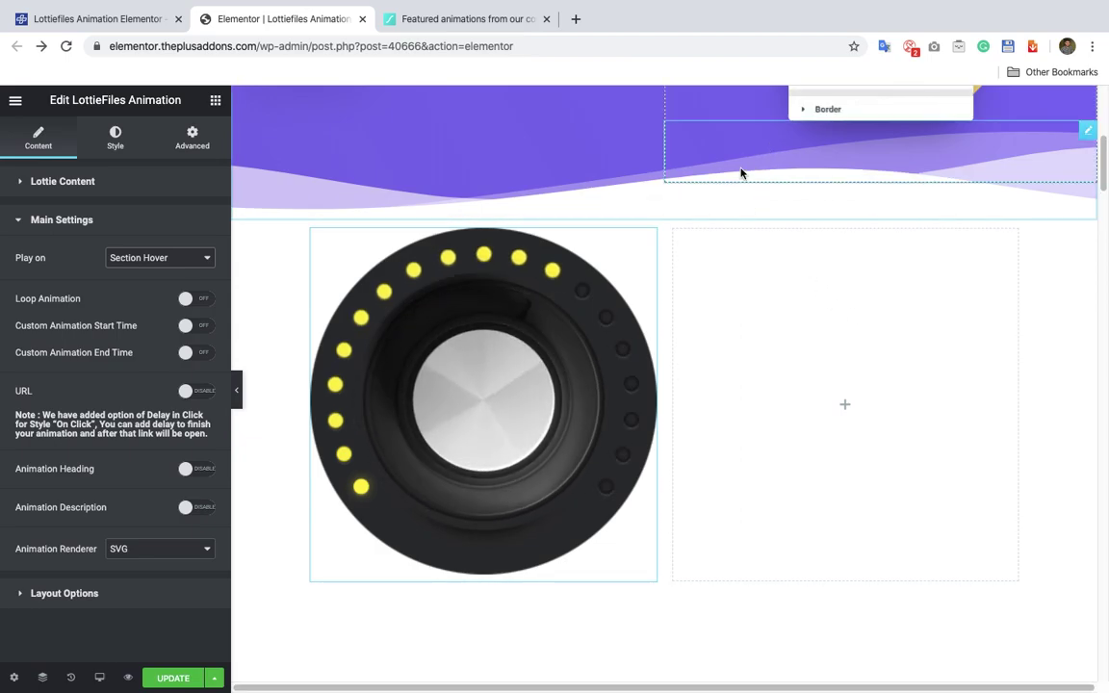
# Set the animation to play with the Mouse In-Out Effect and try it on the page
pyautogui.click(166, 260)
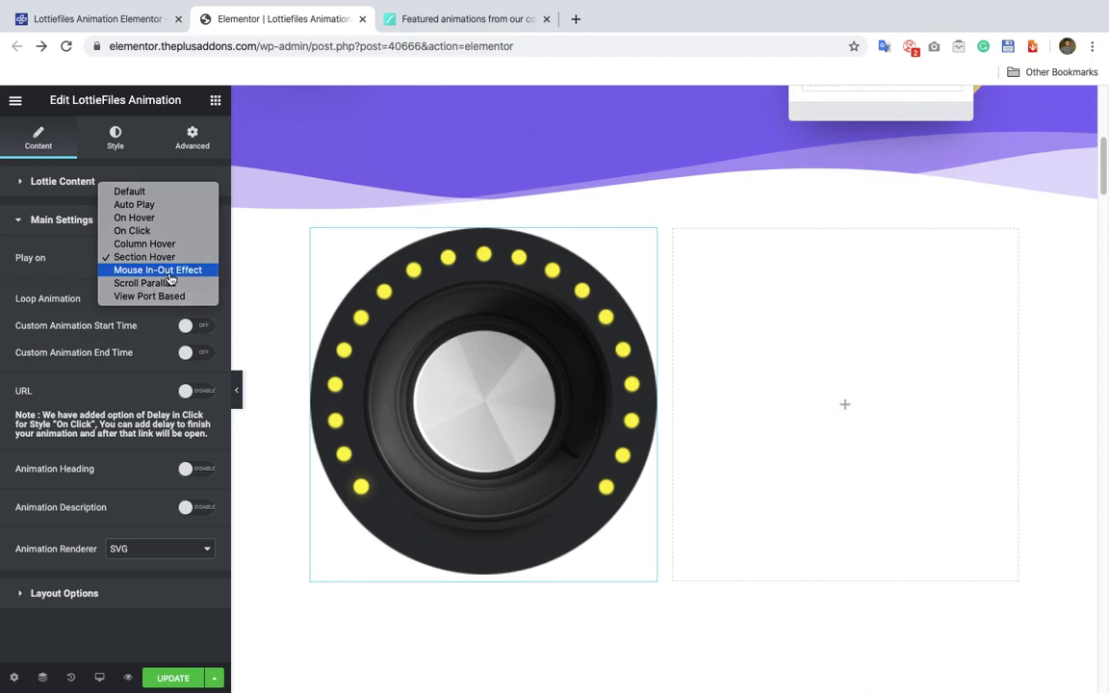
pyautogui.click(157, 271)
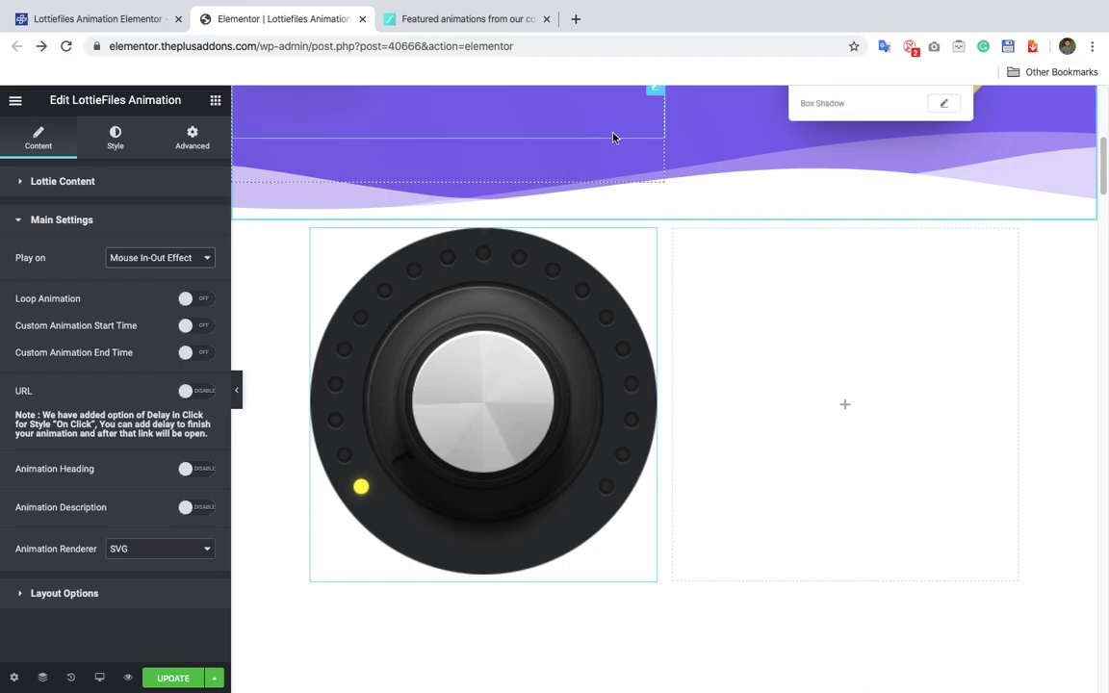
pyautogui.scroll(2, 612, 137)
pyautogui.scroll(-2, 566, 308)
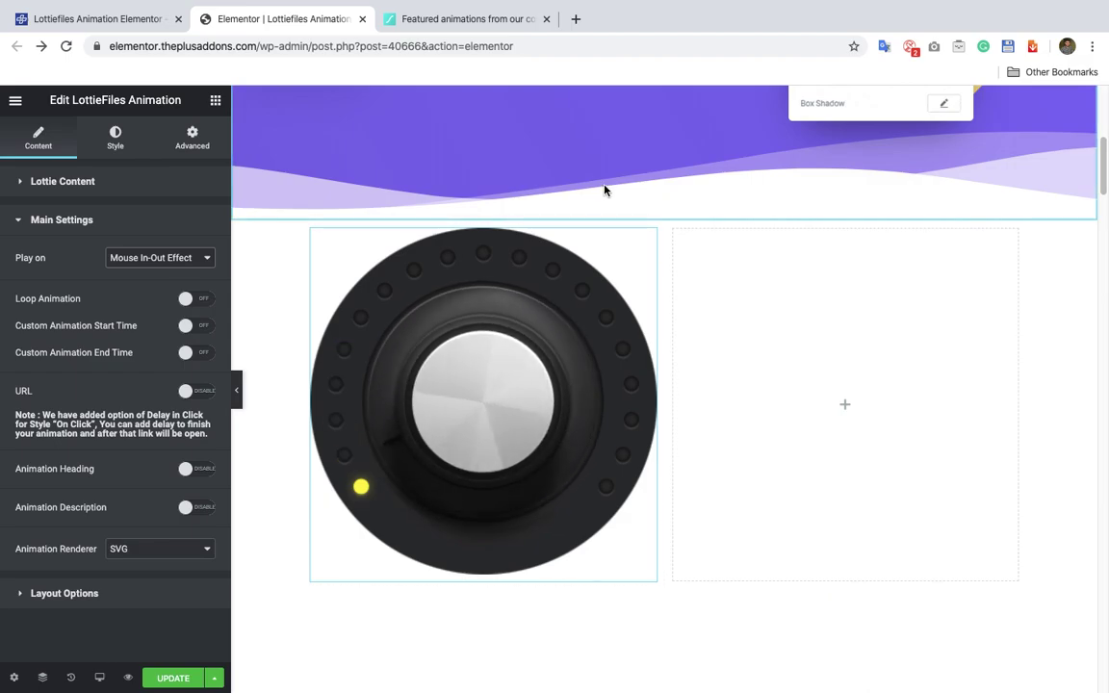
# Set the animation to play on Scroll Parallax, keep Custom Height as its scroll animation height, and test it by scrolling the page
pyautogui.click(179, 259)
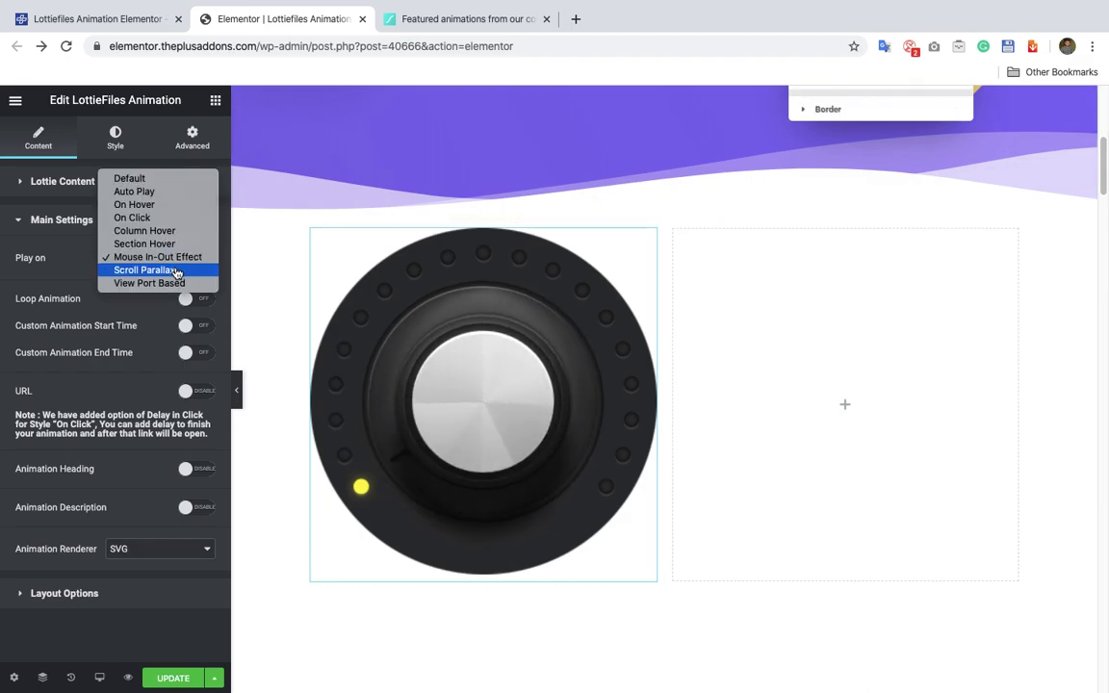
pyautogui.click(177, 270)
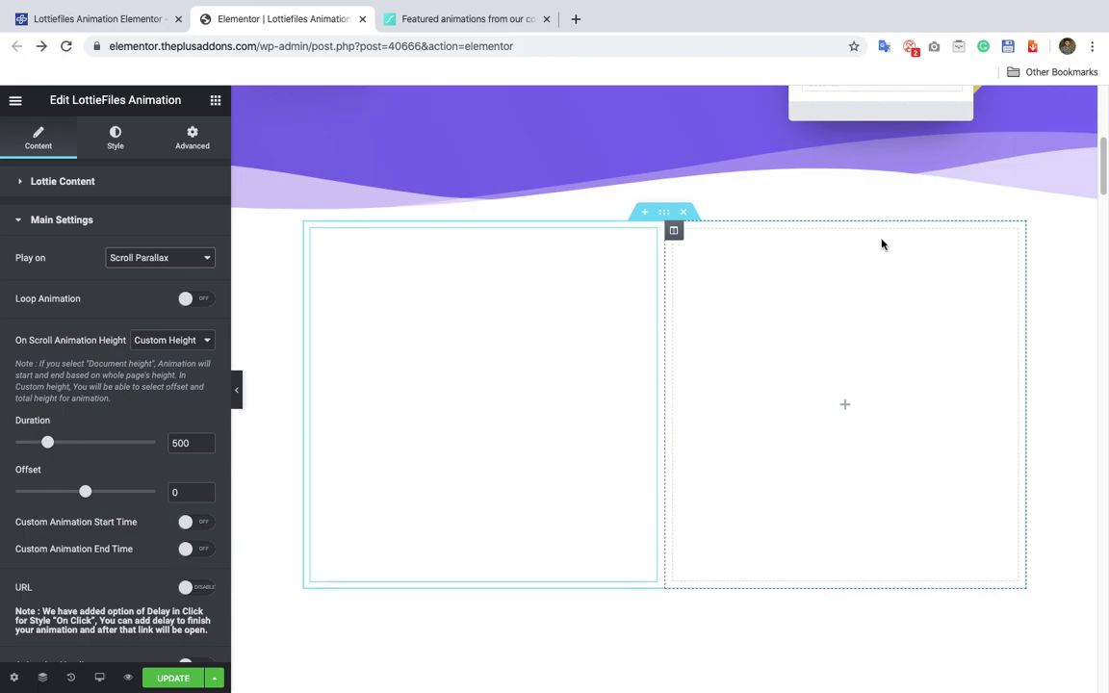
pyautogui.click(174, 341)
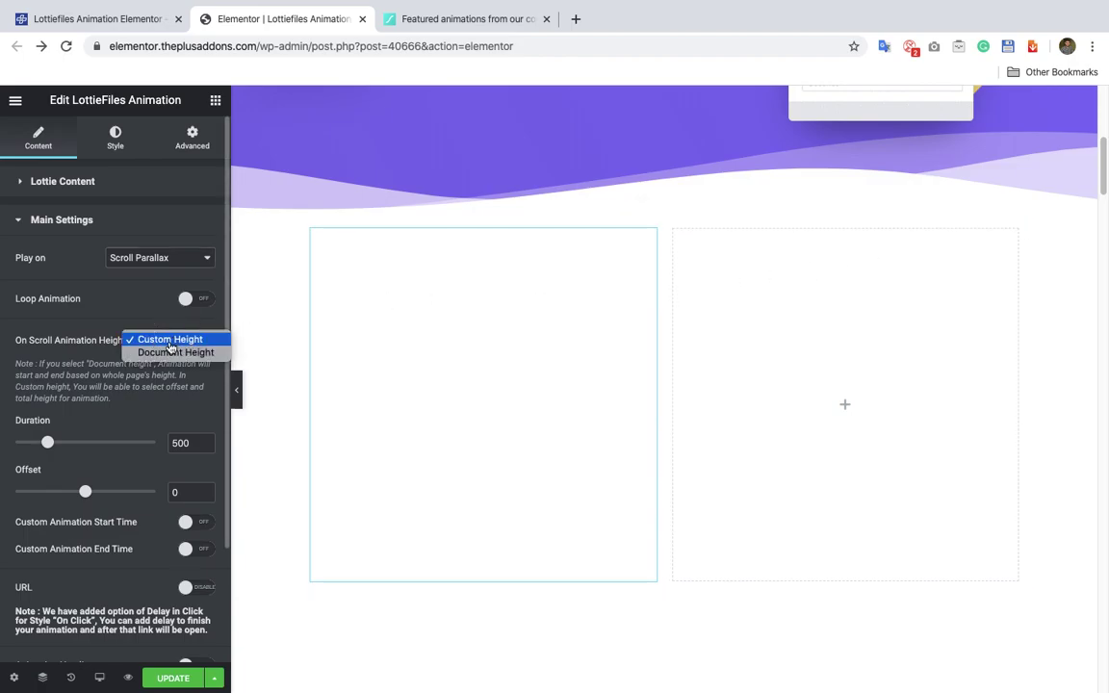
pyautogui.click(169, 342)
pyautogui.click(170, 340)
pyautogui.click(169, 341)
pyautogui.scroll(-1, 74, 452)
pyautogui.scroll(-3, 798, 300)
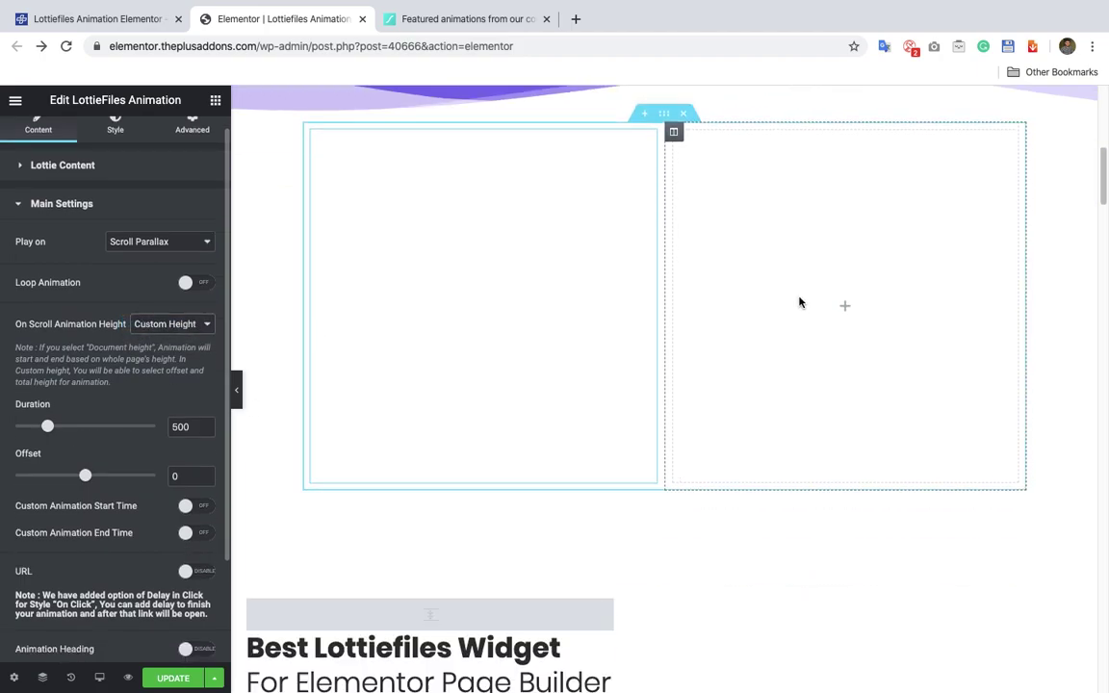
pyautogui.scroll(3, 798, 302)
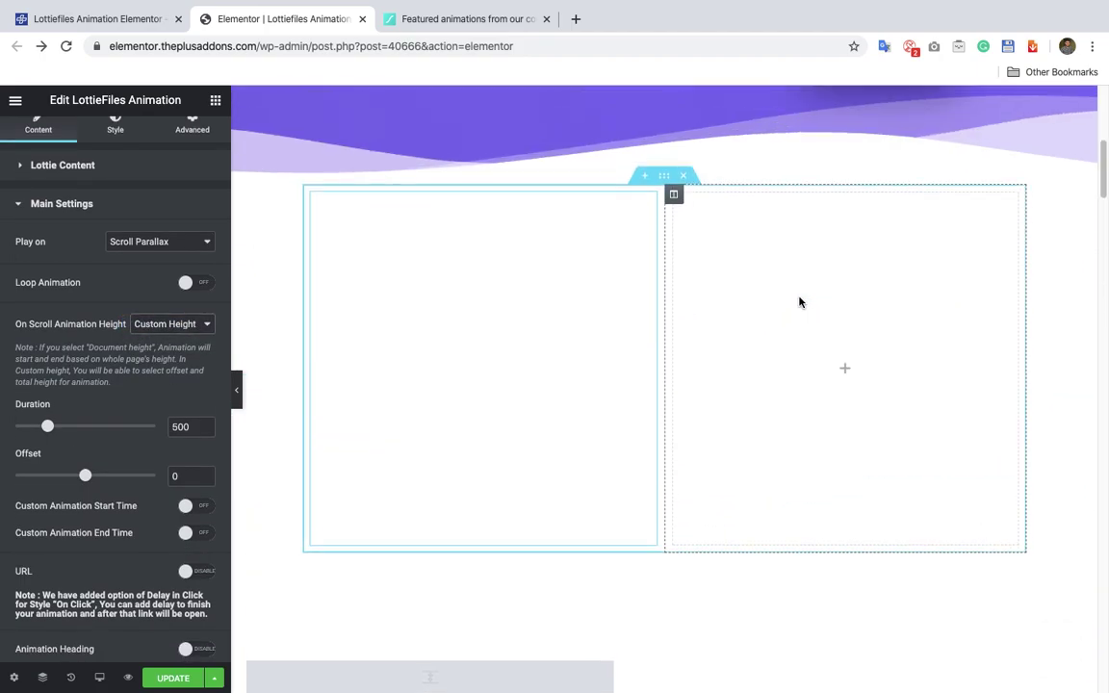
pyautogui.scroll(-2, 799, 302)
pyautogui.scroll(3, 799, 302)
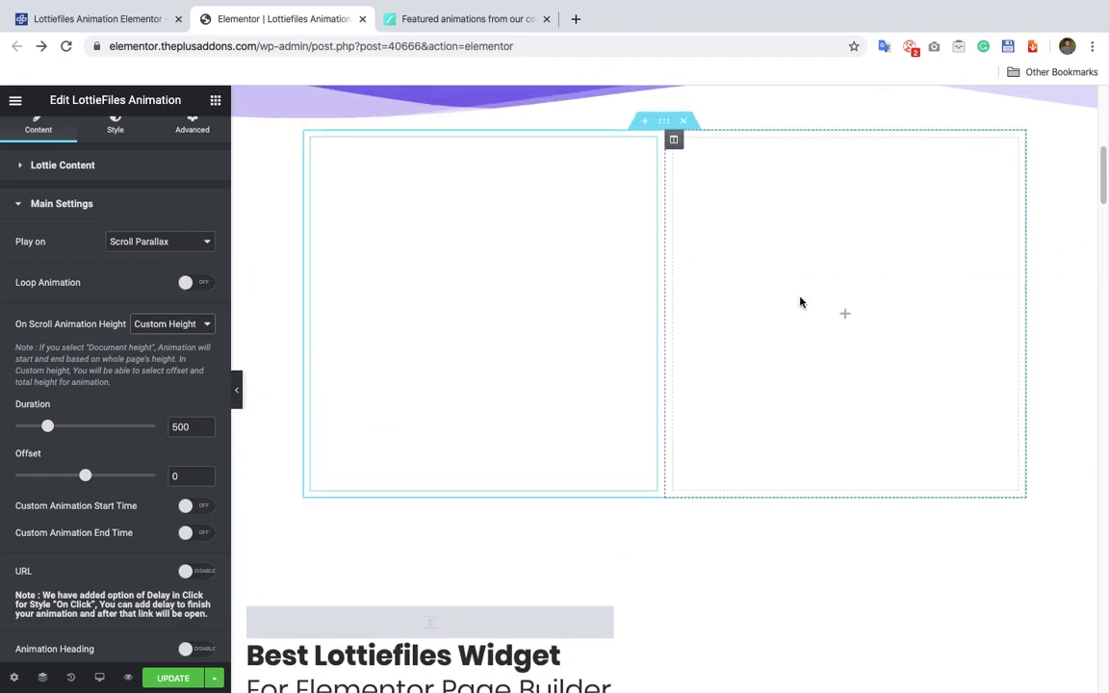
# Set the Scroll Parallax duration of the rotating button animation to 1000
pyautogui.scroll(-2, 390, 415)
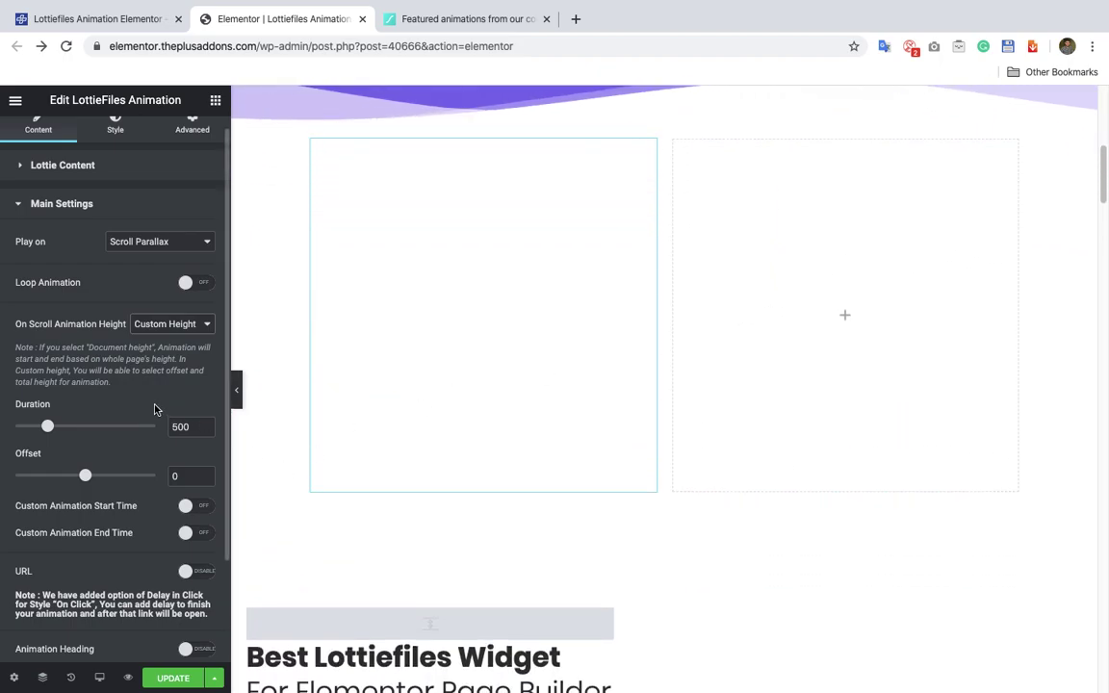
pyautogui.click(172, 427)
pyautogui.press('Delete')
pyautogui.write('1000')
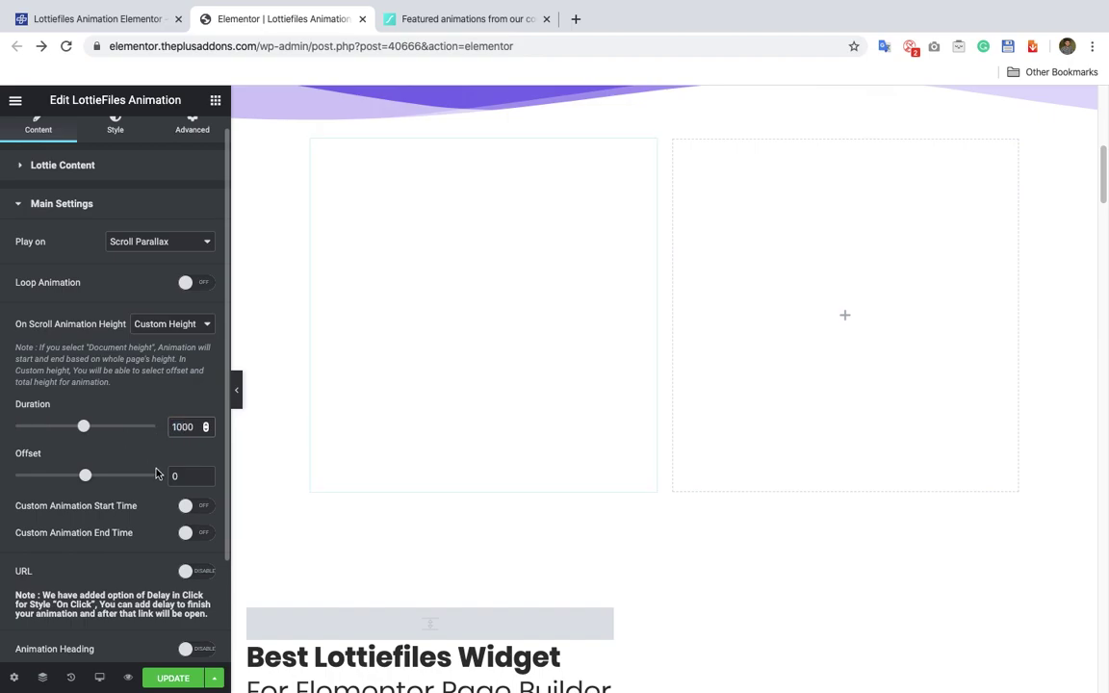
# Set the scroll animation offset to -429 and test the animation by scrolling the page up and down
pyautogui.moveTo(84, 479); pyautogui.dragTo(62, 479)
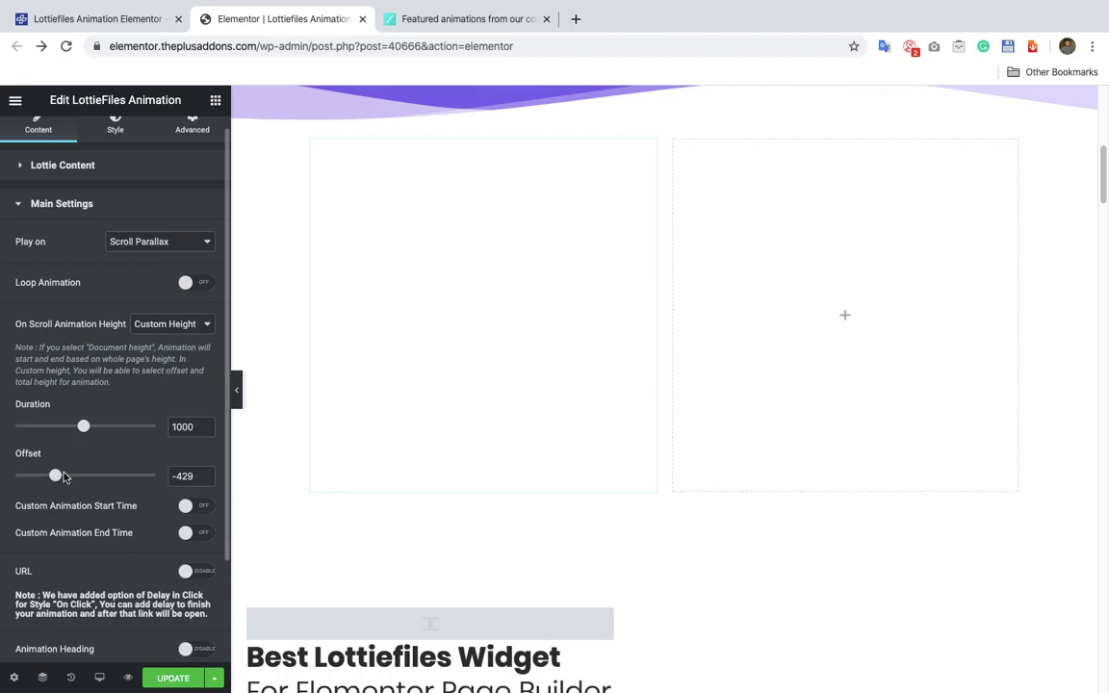
pyautogui.scroll(5, 857, 334)
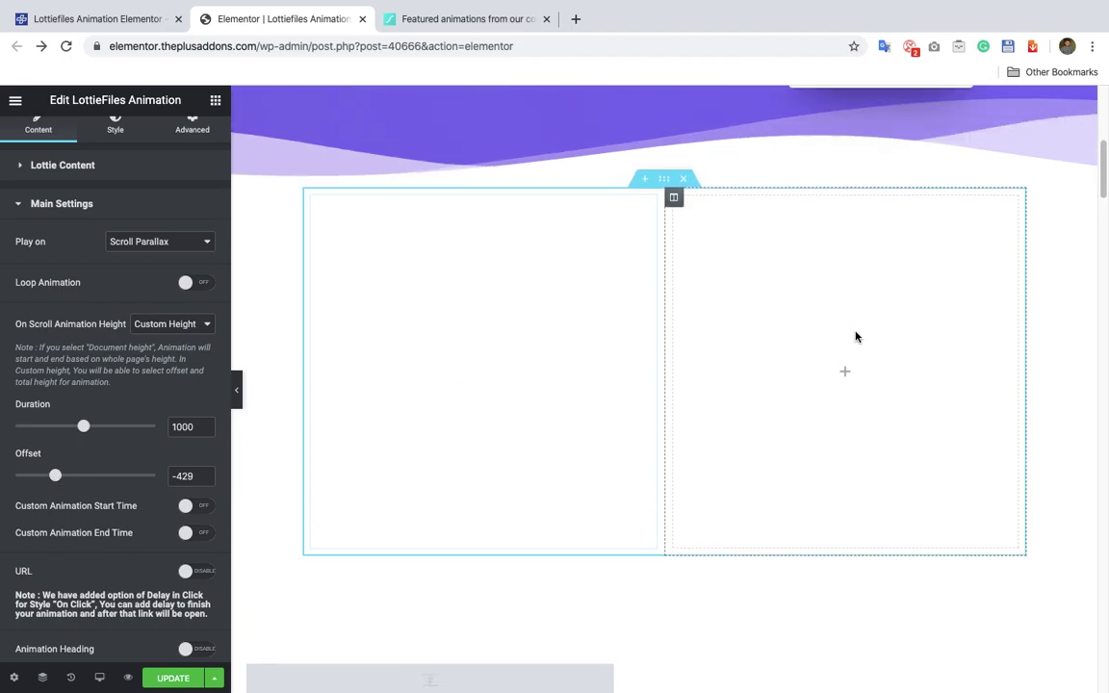
pyautogui.scroll(-10, 831, 291)
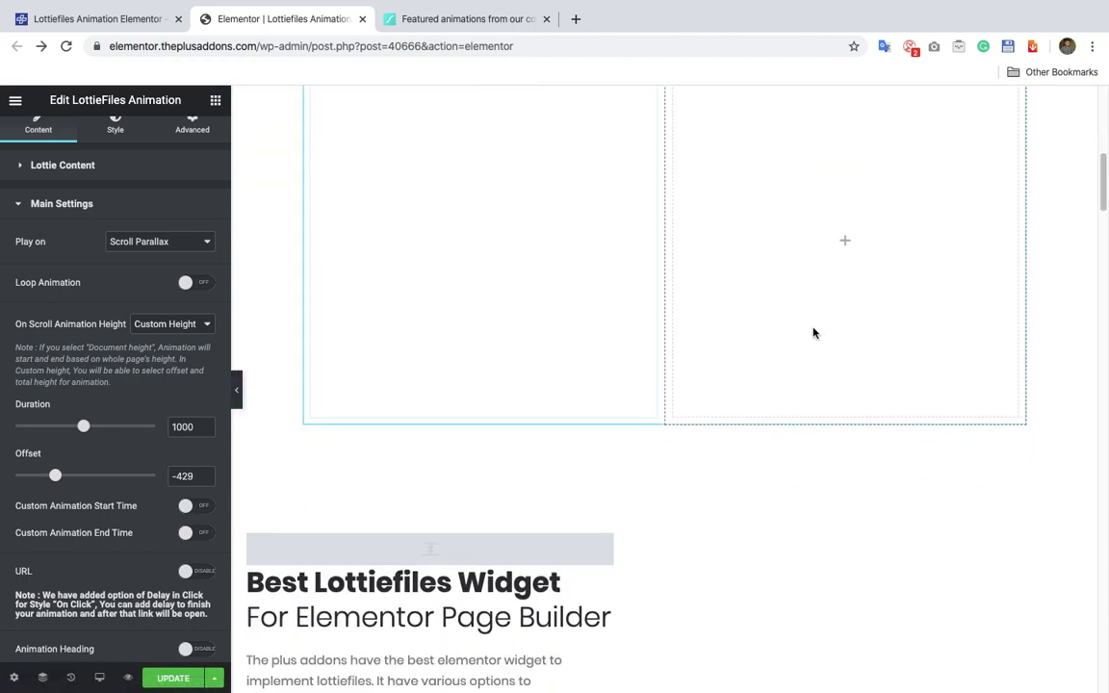
pyautogui.scroll(4, 813, 333)
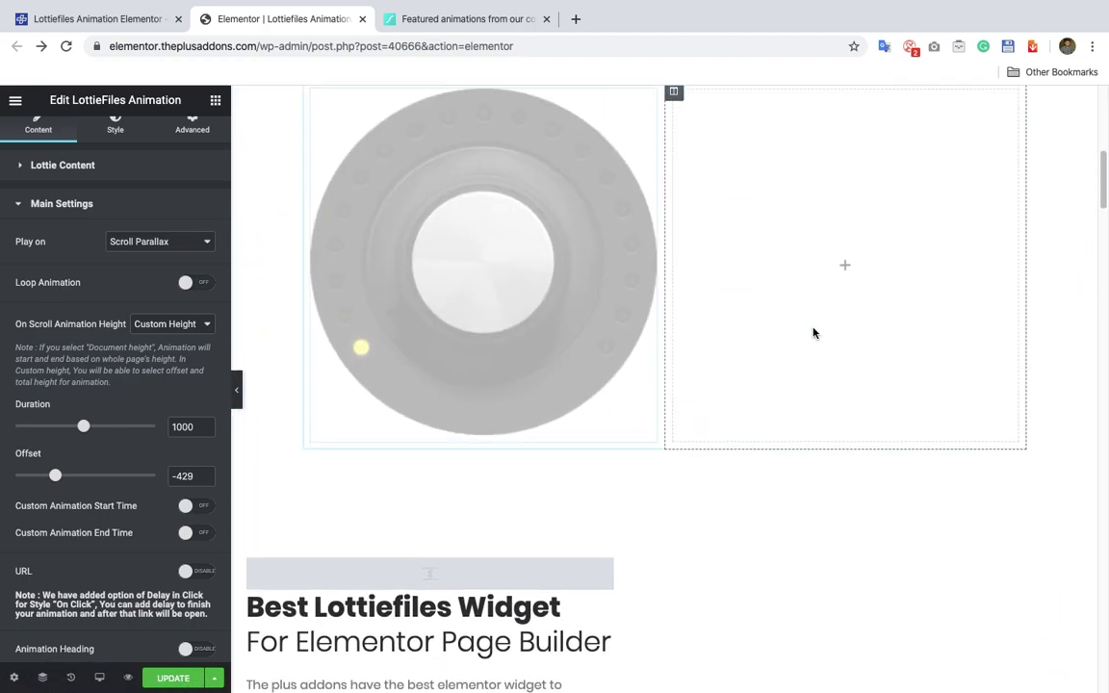
pyautogui.scroll(-2, 813, 333)
pyautogui.scroll(-4, 813, 333)
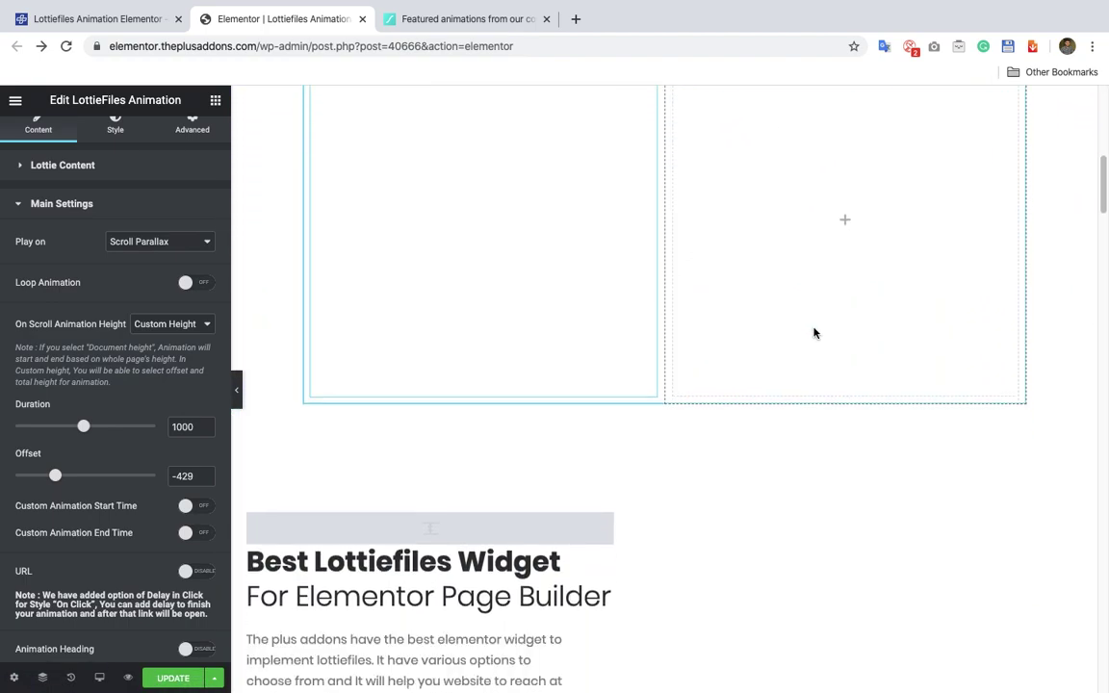
pyautogui.scroll(5, 813, 333)
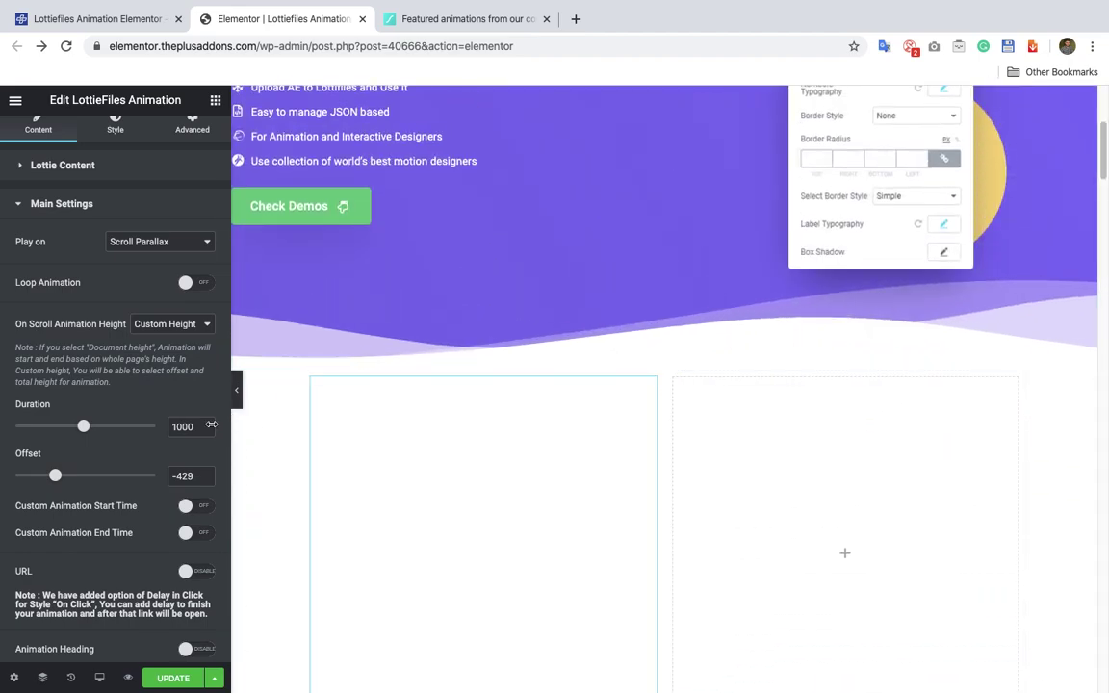
# Set the scroll animation offset to 307 and test the playback by scrolling between the hero section and the text section below
pyautogui.click(61, 477)
pyautogui.moveTo(65, 479); pyautogui.dragTo(106, 480)
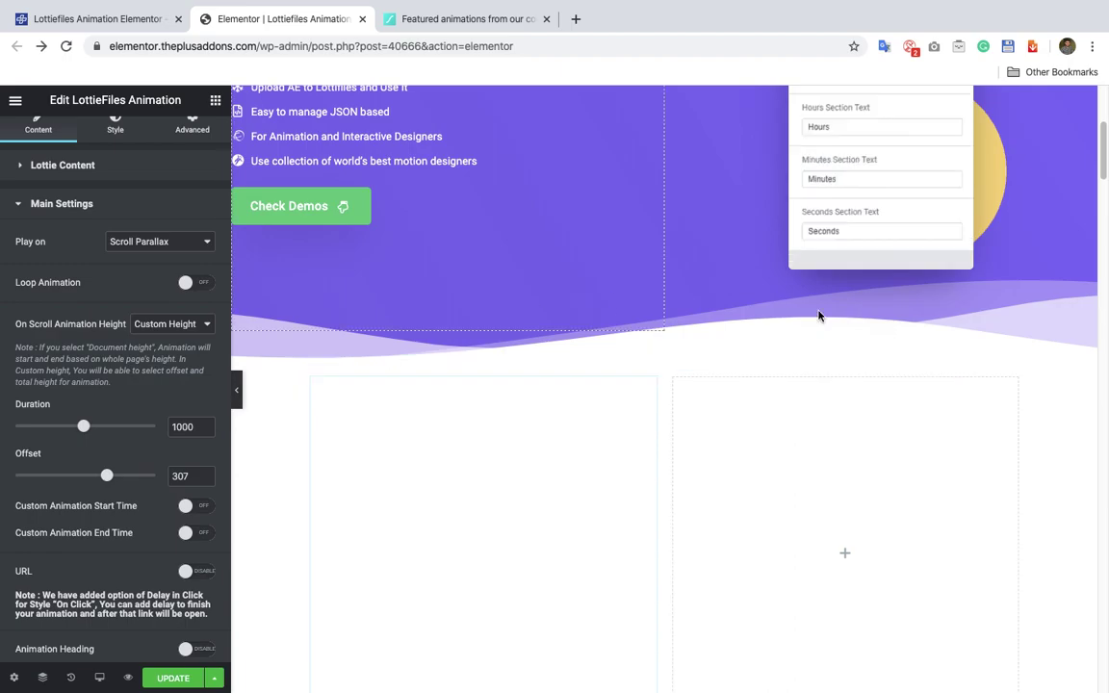
pyautogui.scroll(3, 909, 346)
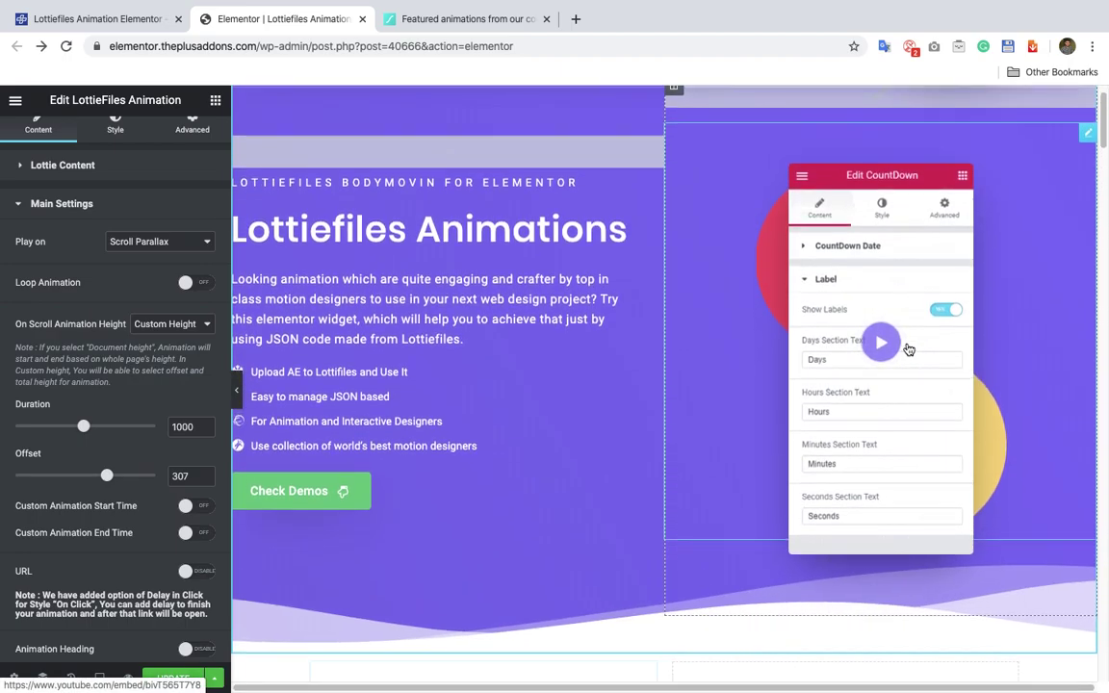
pyautogui.scroll(-2, 908, 348)
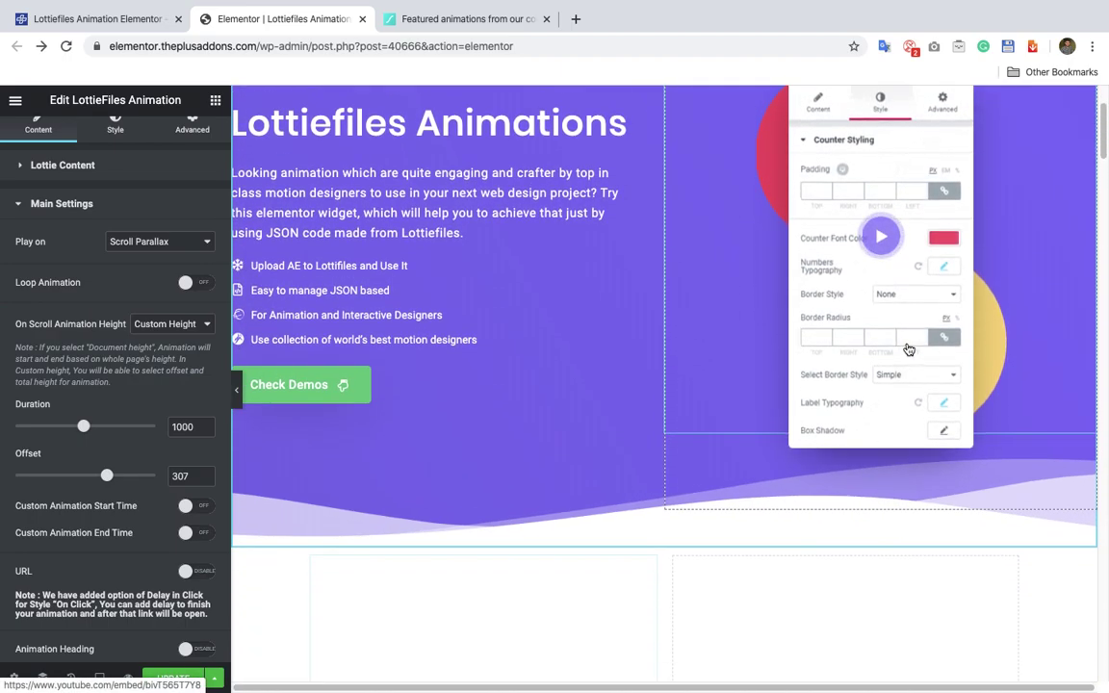
pyautogui.scroll(-5, 908, 348)
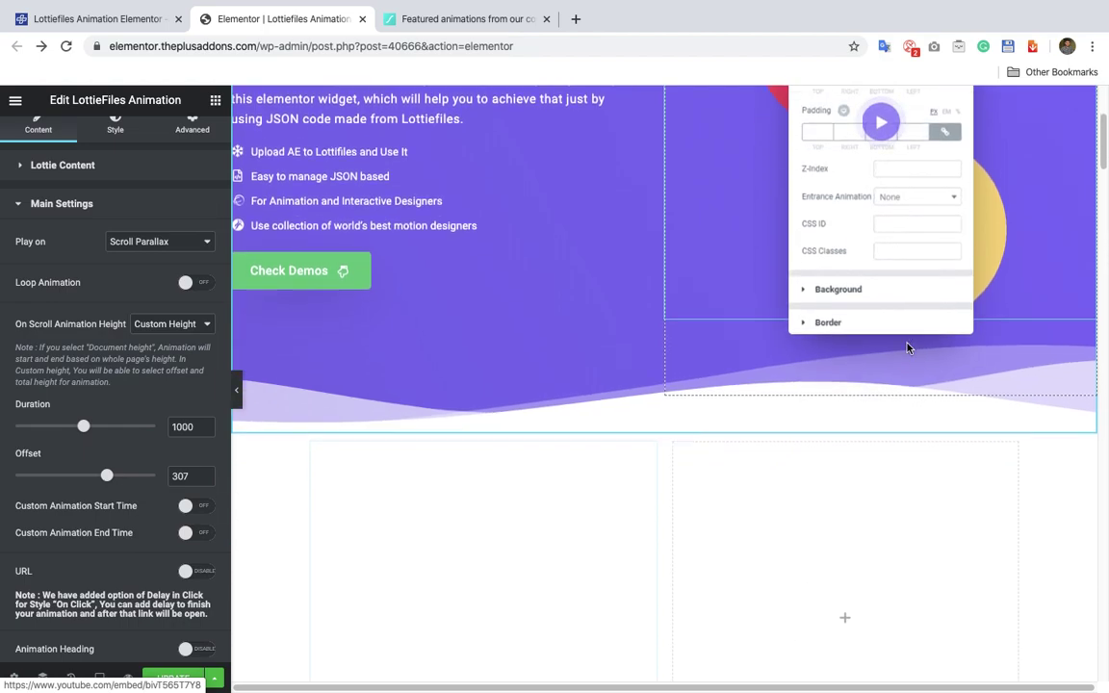
pyautogui.scroll(5, 909, 349)
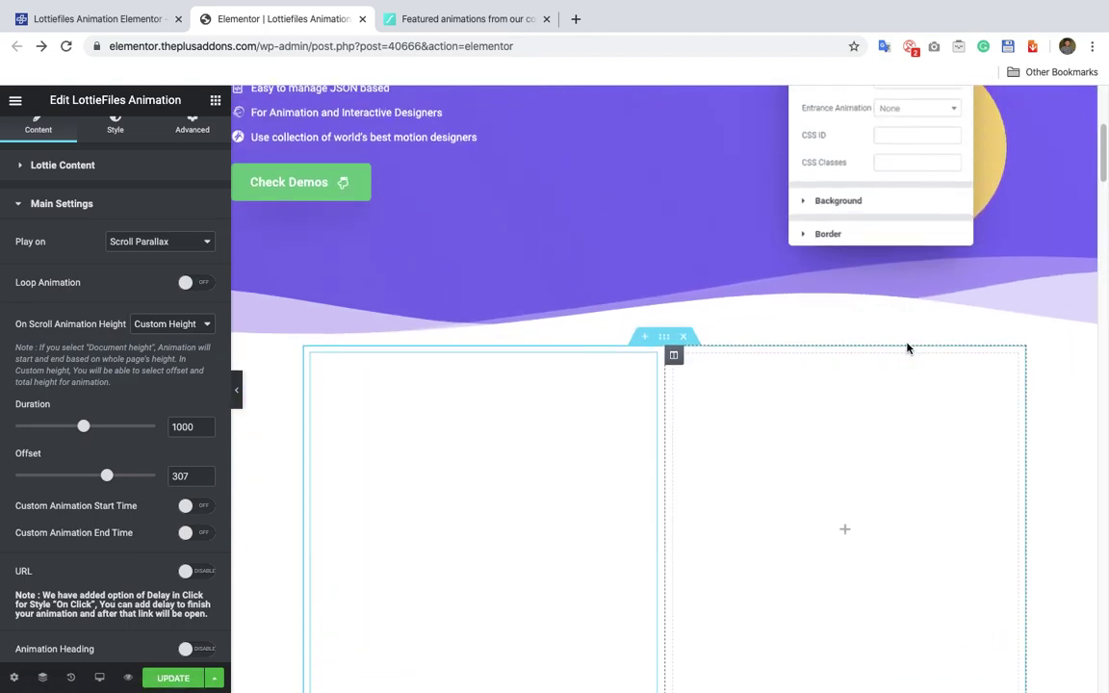
pyautogui.scroll(-3, 908, 348)
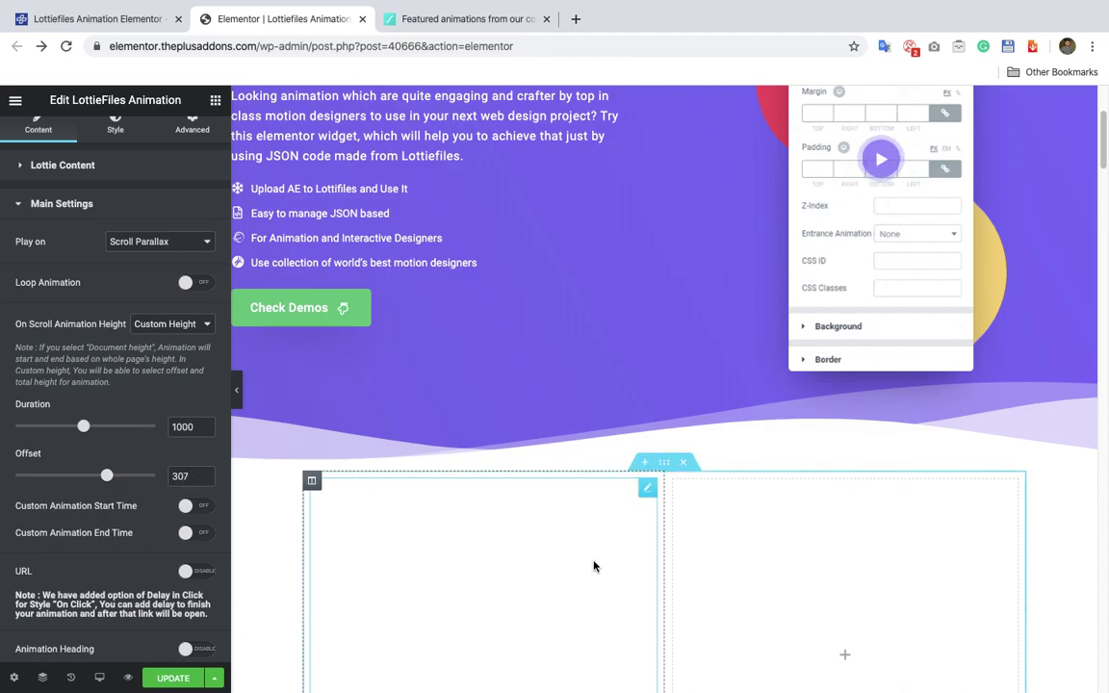
pyautogui.scroll(-5, 866, 522)
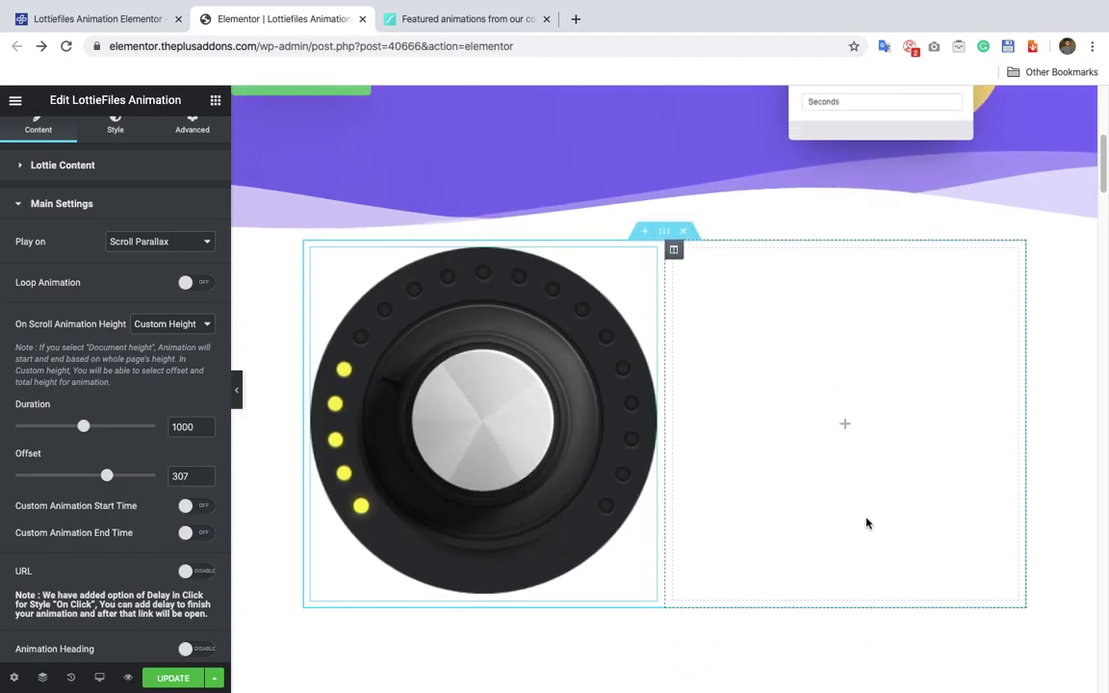
pyautogui.scroll(-1, 866, 522)
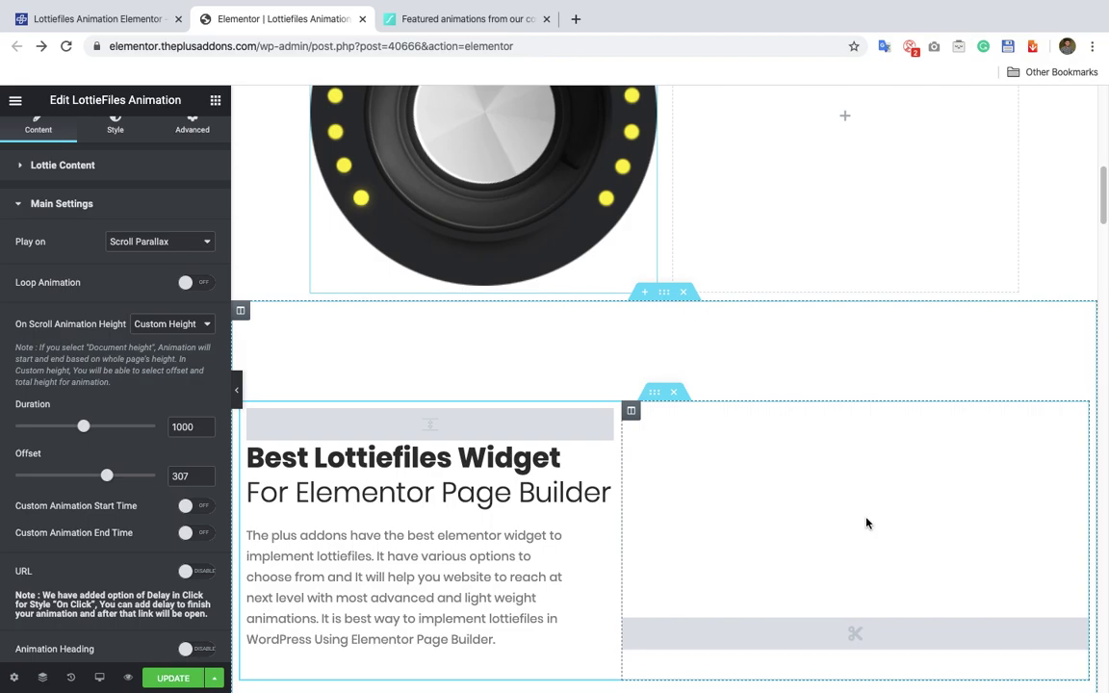
pyautogui.scroll(1, 866, 523)
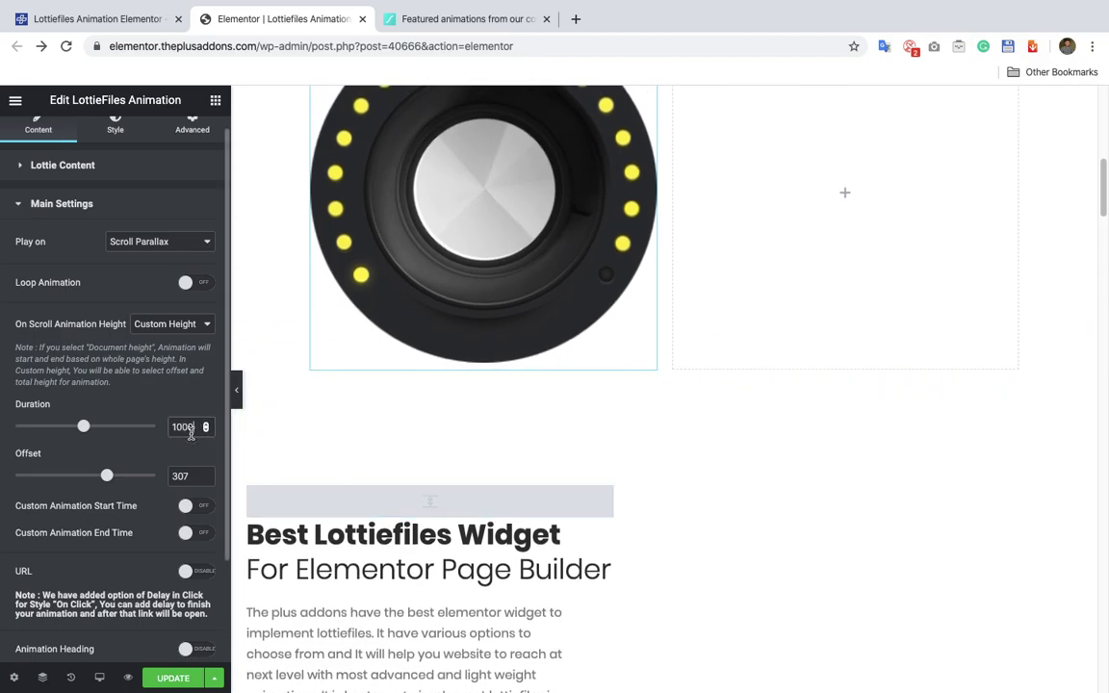
# Examine how the button's lights advance and reverse as the page scrolls past the animation
pyautogui.scroll(2, 794, 515)
pyautogui.scroll(-4, 793, 515)
pyautogui.scroll(3, 794, 514)
pyautogui.scroll(2, 794, 515)
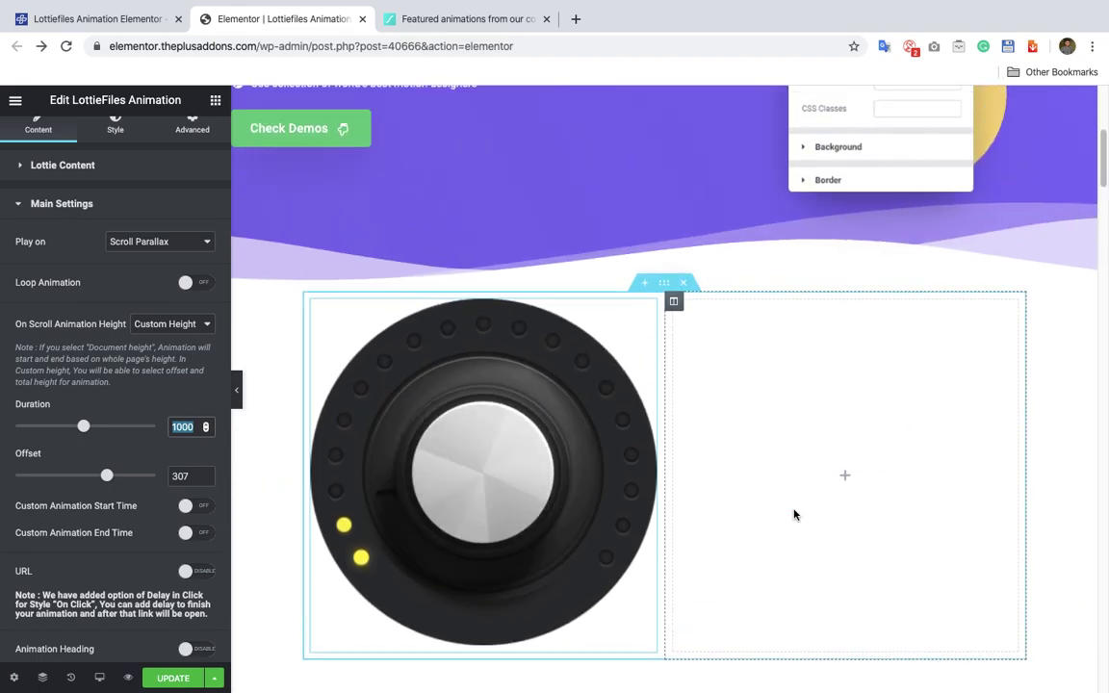
pyautogui.scroll(-3, 794, 515)
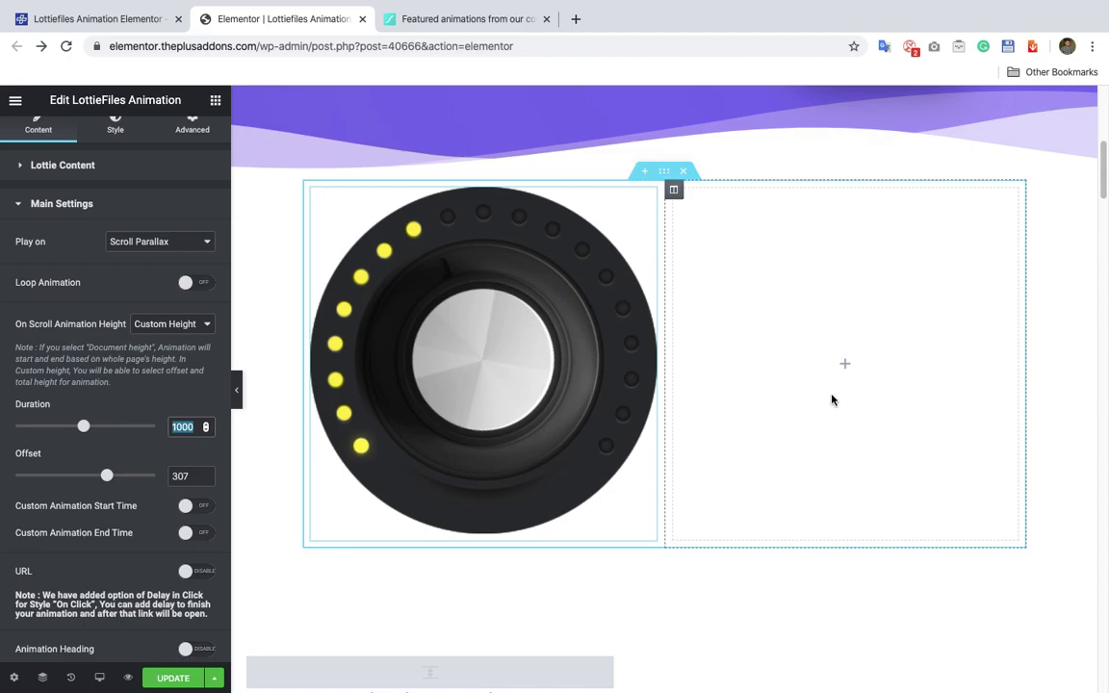
pyautogui.scroll(4, 809, 471)
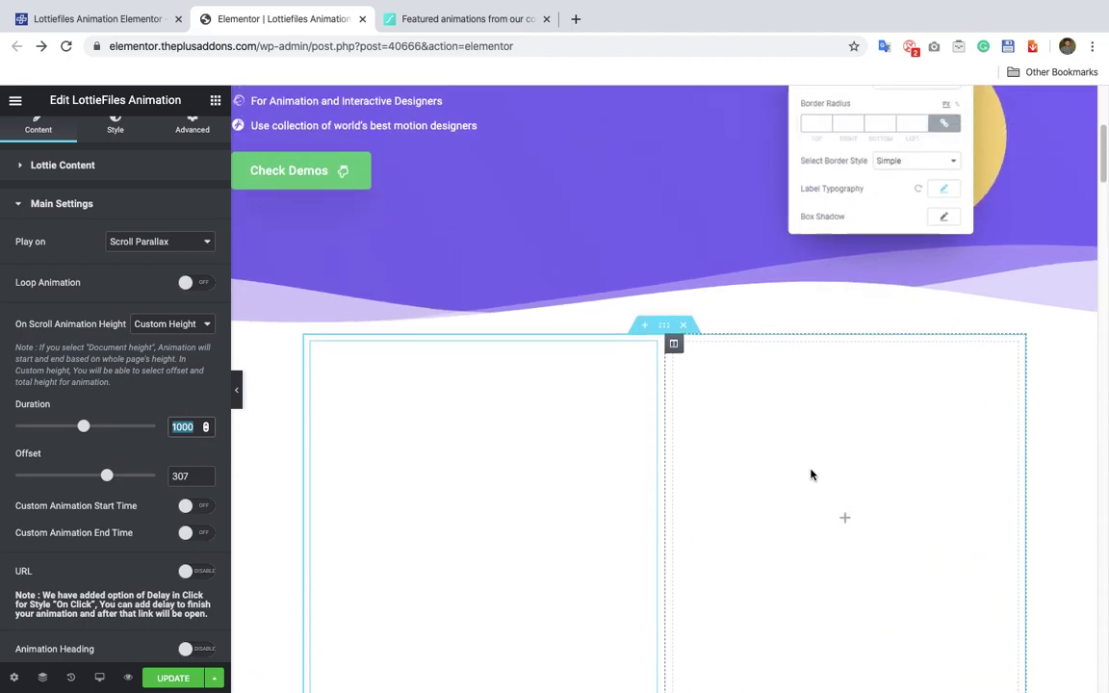
pyautogui.scroll(-3, 844, 475)
pyautogui.scroll(-2, 810, 474)
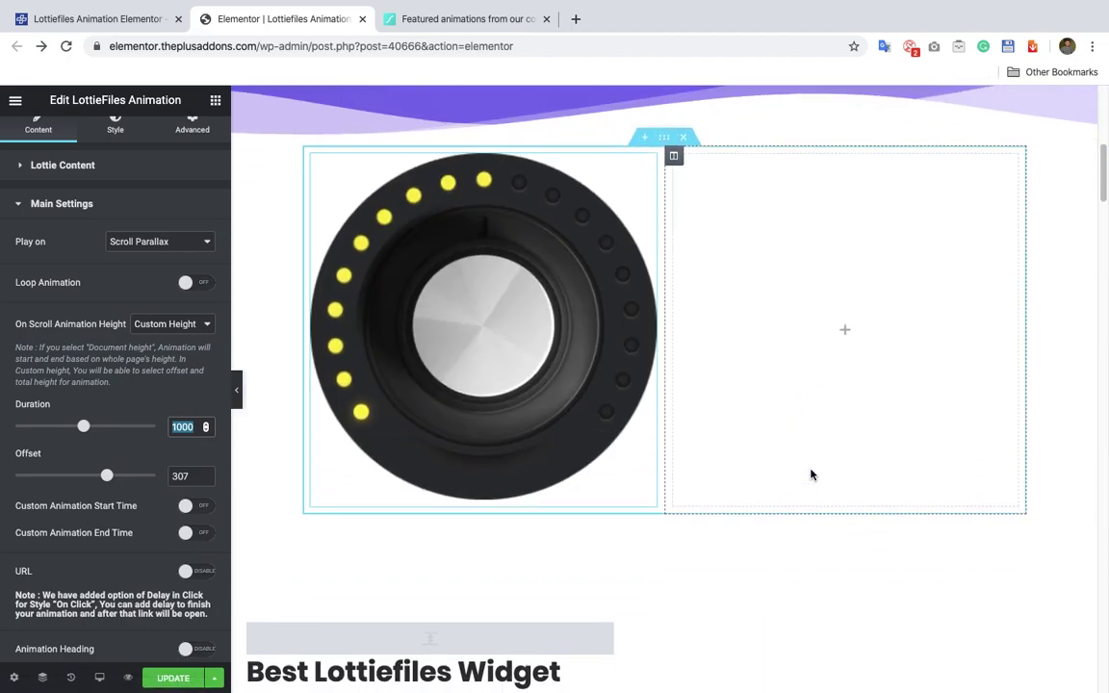
pyautogui.scroll(1, 282, 260)
# Set the on-scroll animation height to Document Height and find the Fixed On Scroll Lottie Files Animation demo on the widget's live page
pyautogui.click(162, 324)
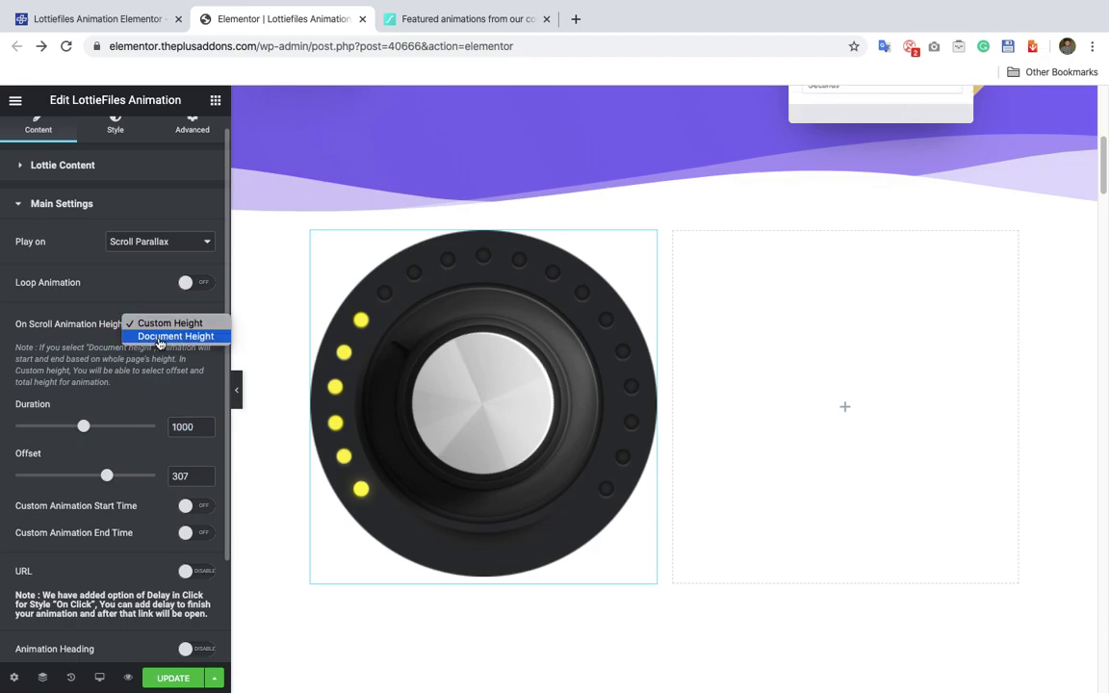
pyautogui.click(160, 337)
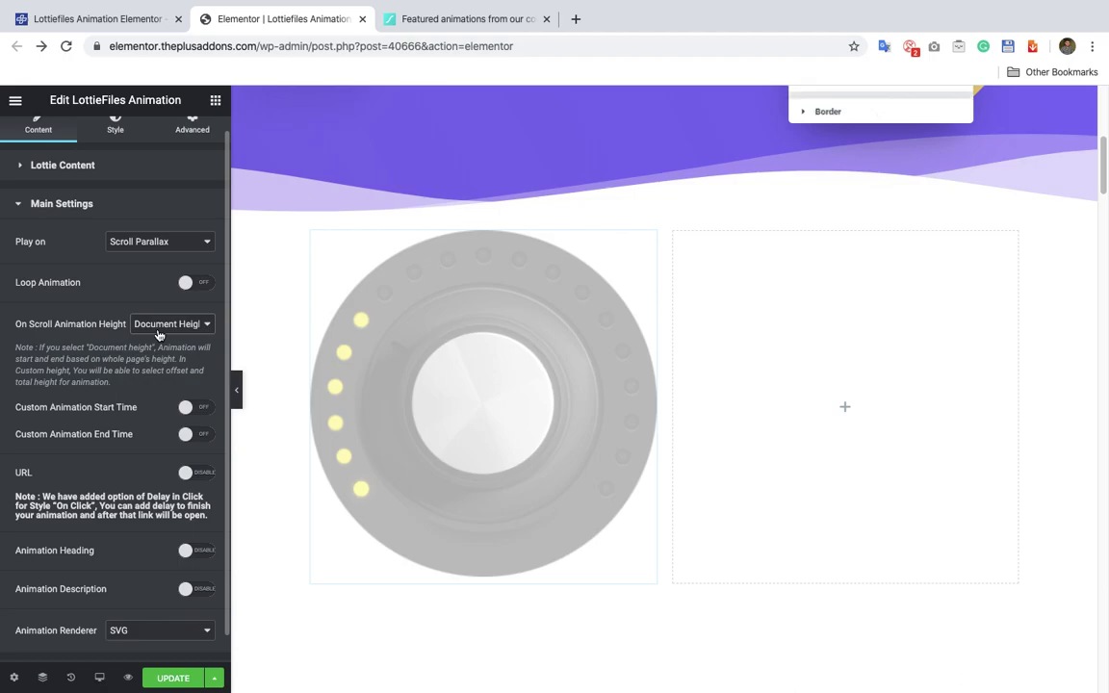
pyautogui.click(92, 23)
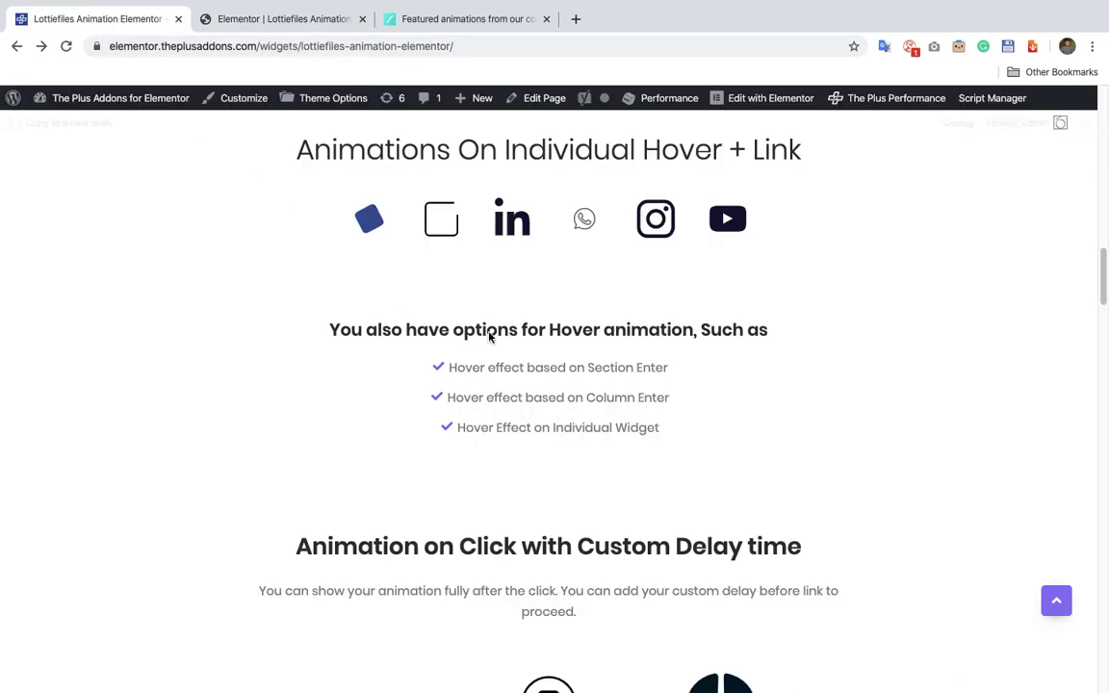
pyautogui.scroll(-15, 535, 383)
pyautogui.scroll(1, 537, 383)
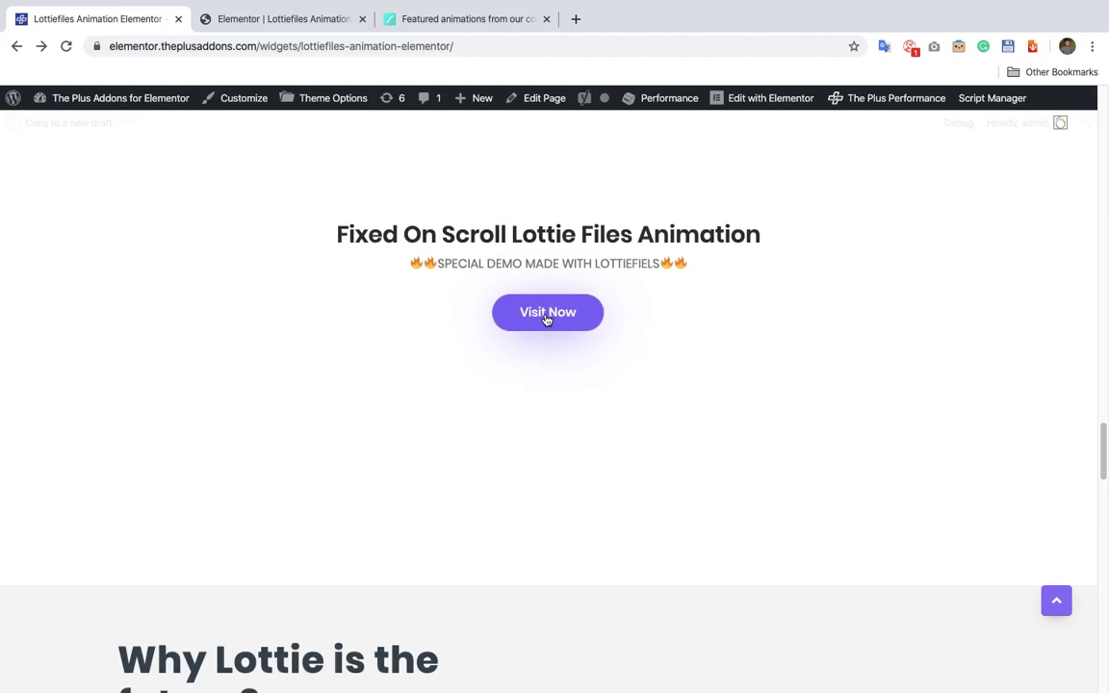
pyautogui.scroll(1, 543, 319)
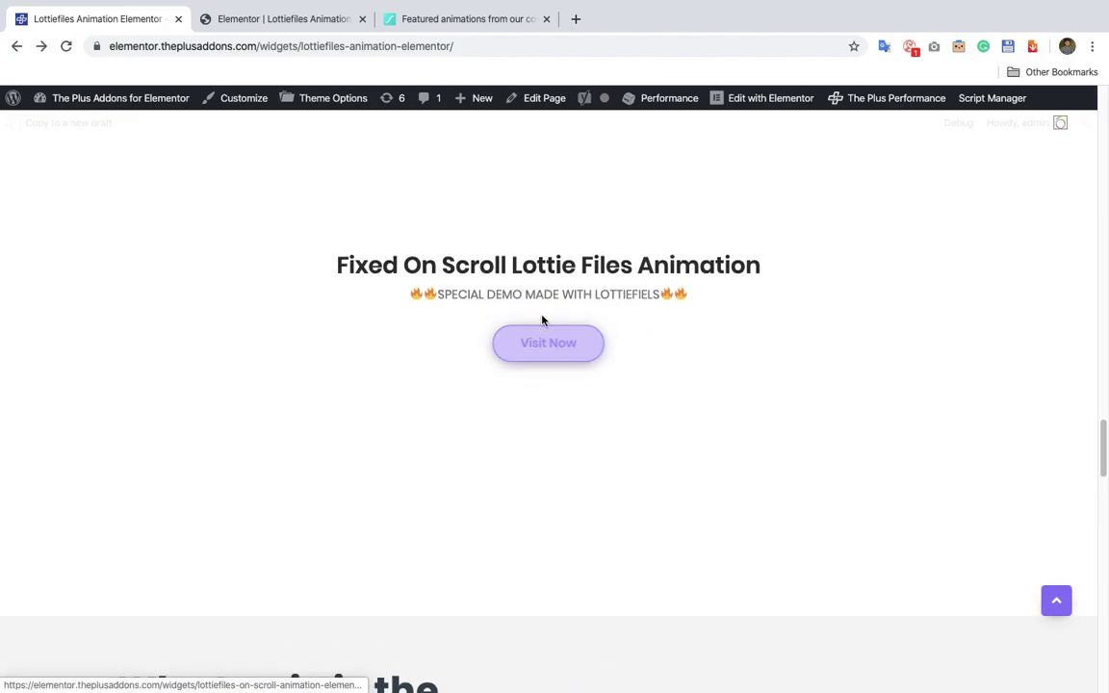
# Return to the Elementor editor and set the on-scroll animation height back to Custom Height
pyautogui.click(311, 21)
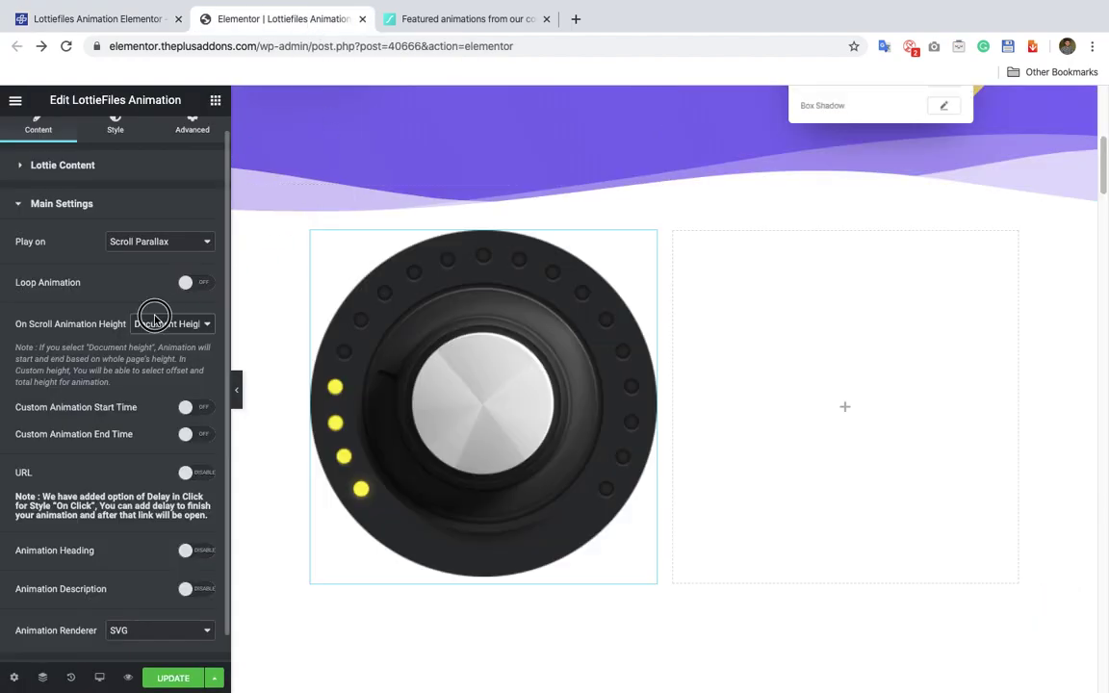
pyautogui.click(156, 319)
pyautogui.click(168, 270)
# Set the animation to play View Port Based and look at the Viewport Animation demo on the widget's live page
pyautogui.click(157, 242)
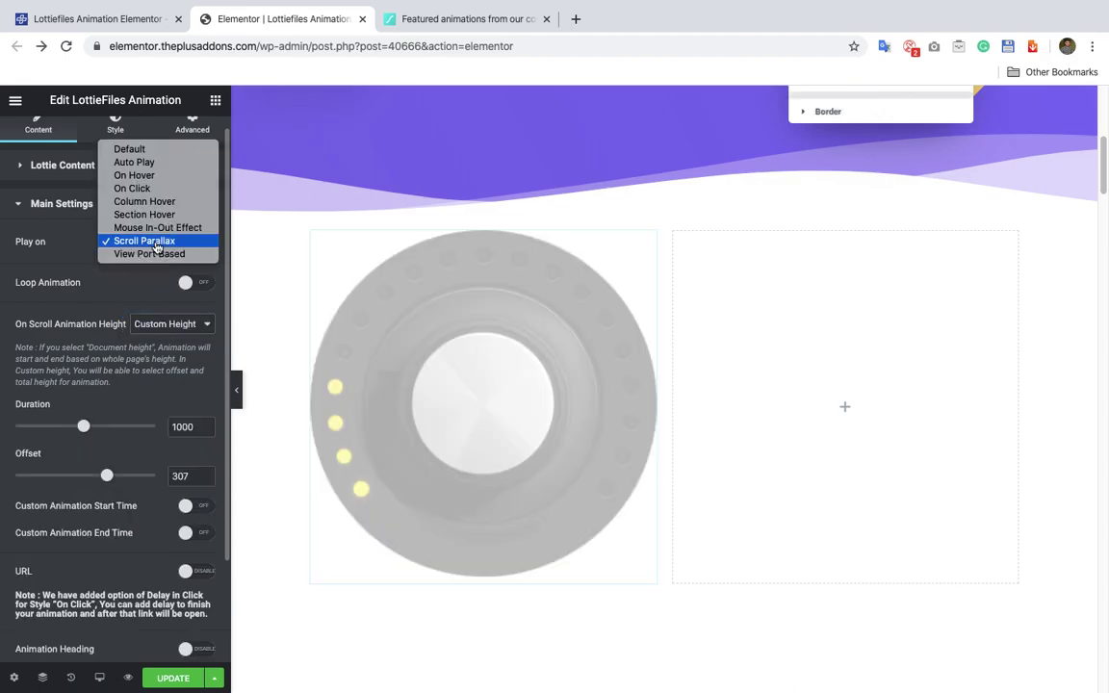
pyautogui.click(153, 255)
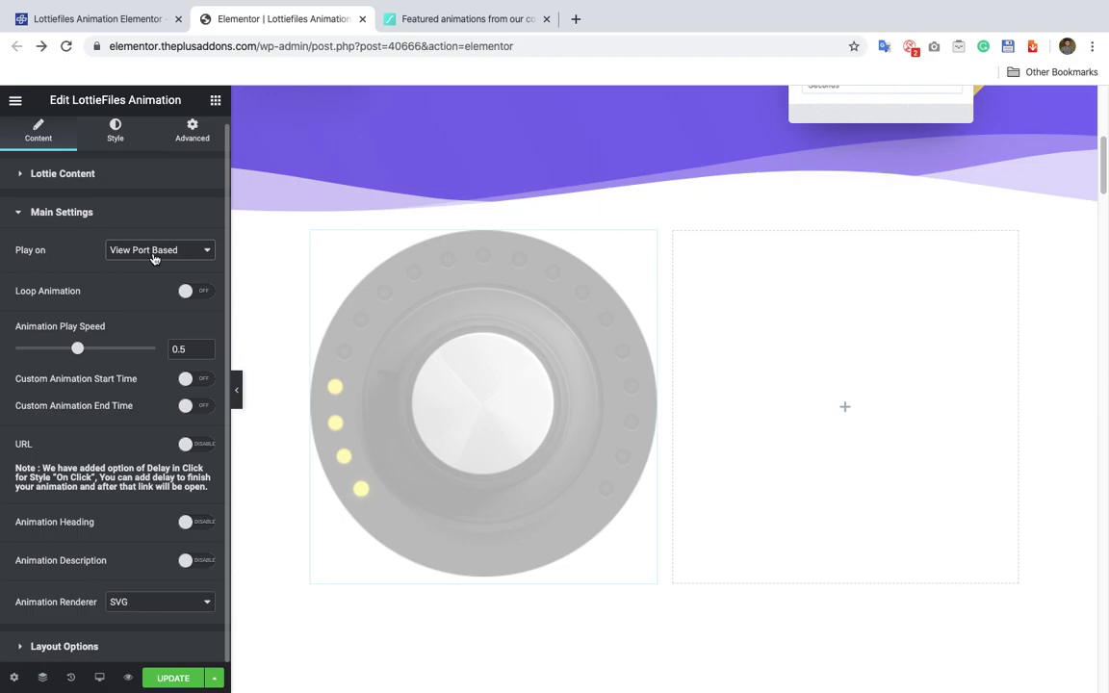
pyautogui.click(129, 16)
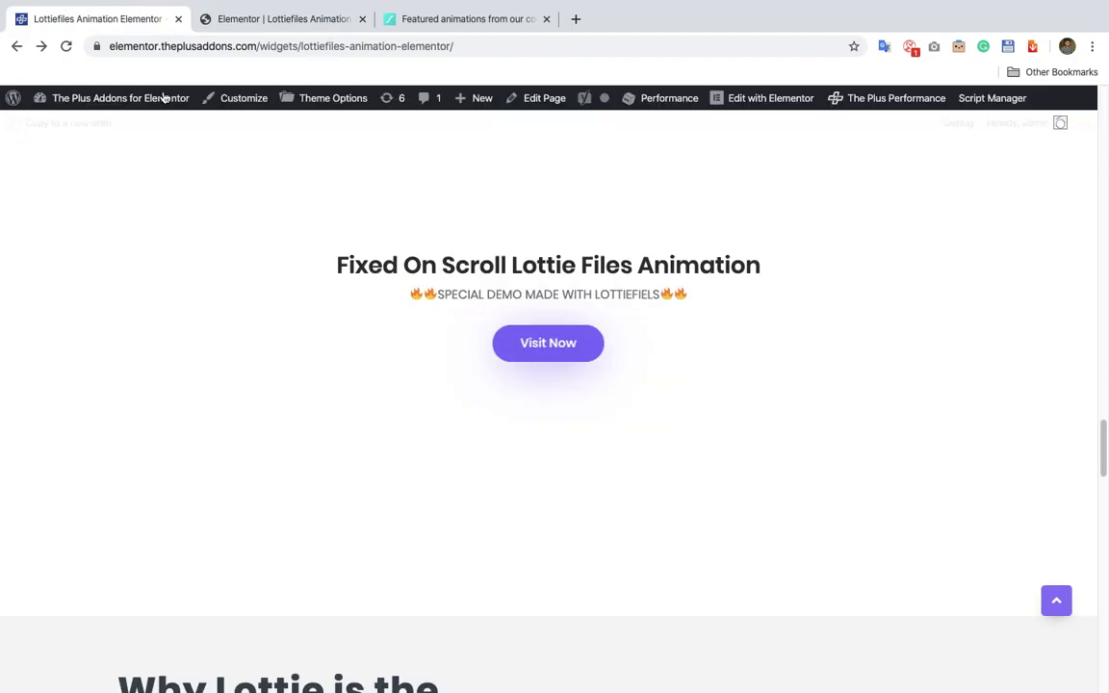
pyautogui.scroll(4, 602, 435)
pyautogui.scroll(5, 601, 435)
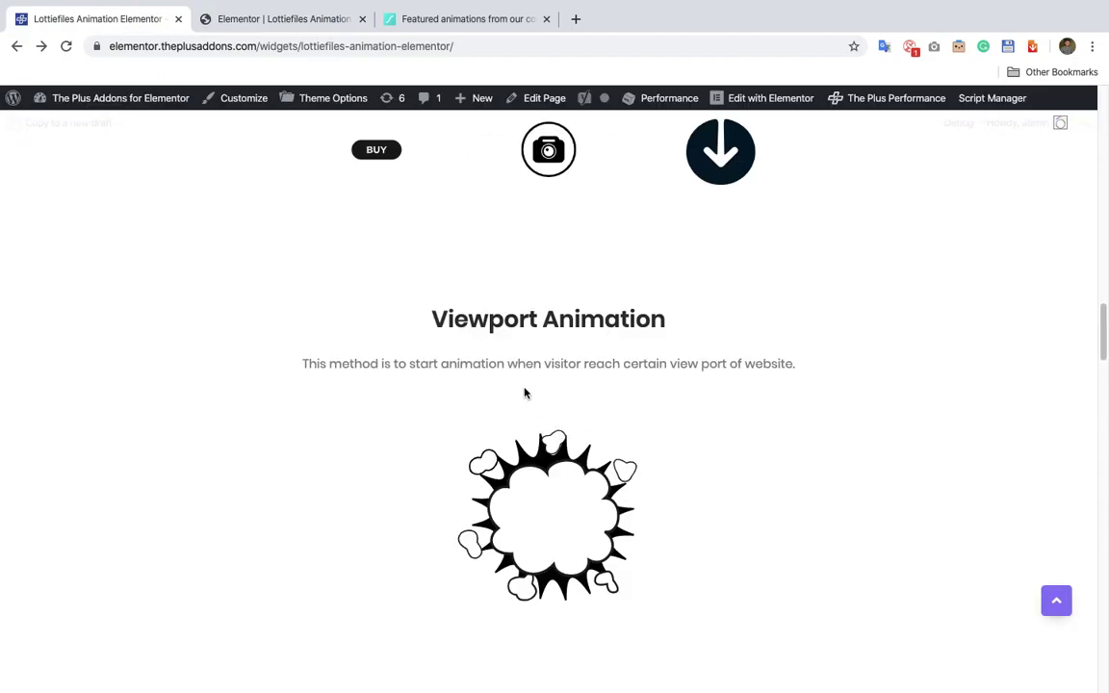
pyautogui.click(240, 21)
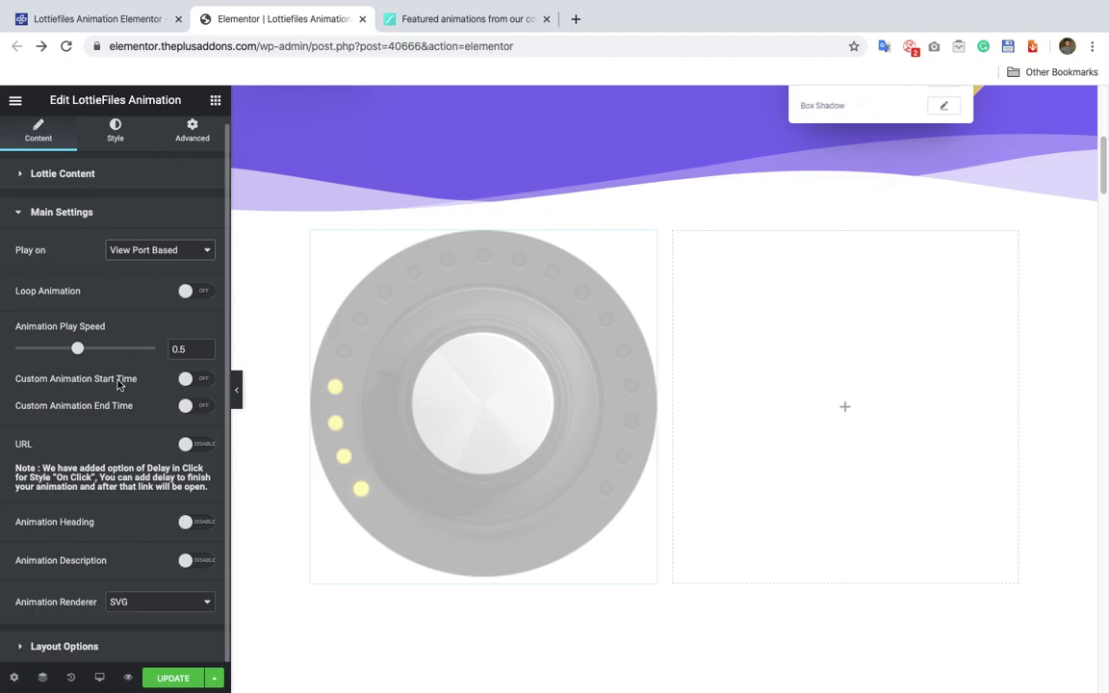
# Set the animation to play On Hover and enable its animation heading
pyautogui.click(145, 252)
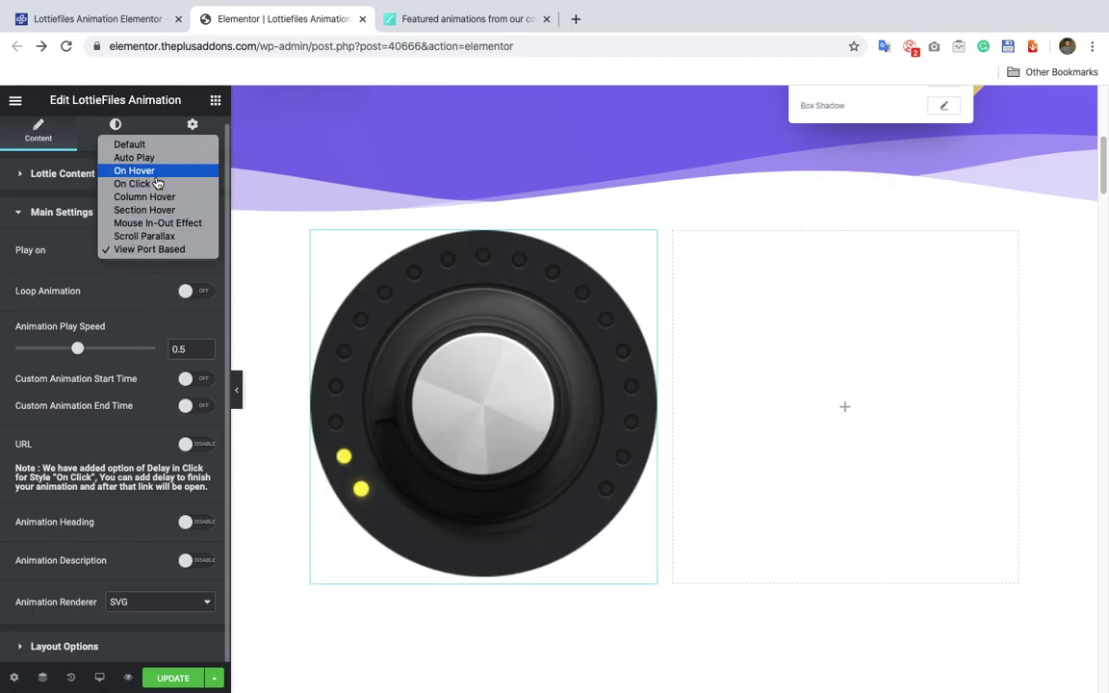
pyautogui.click(146, 170)
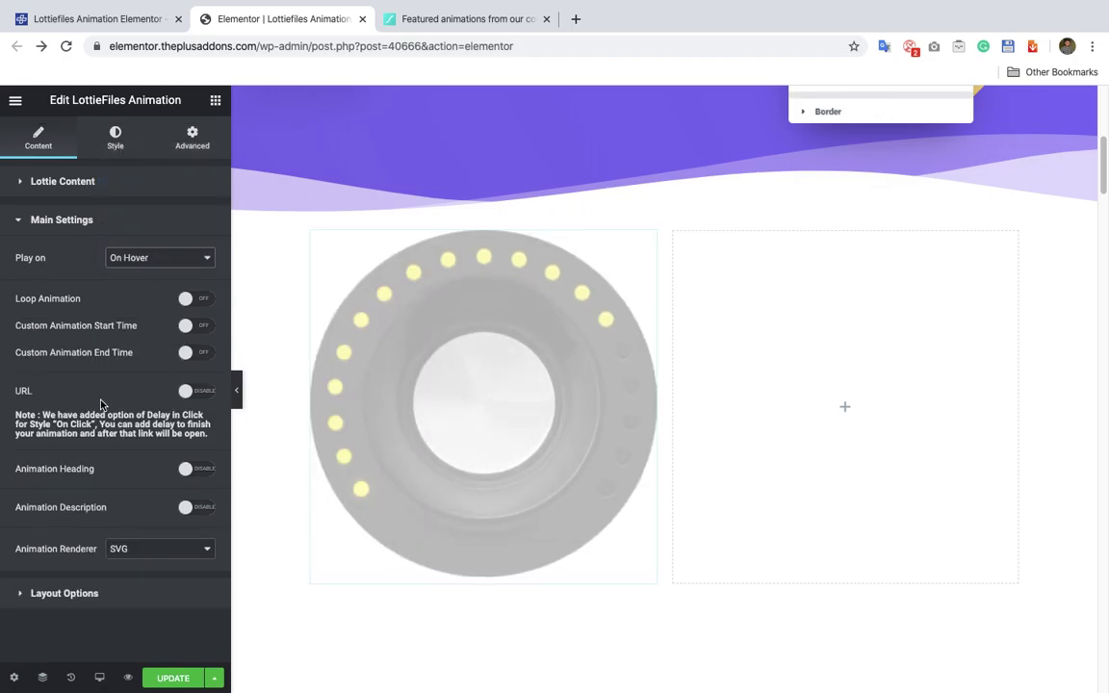
pyautogui.click(187, 468)
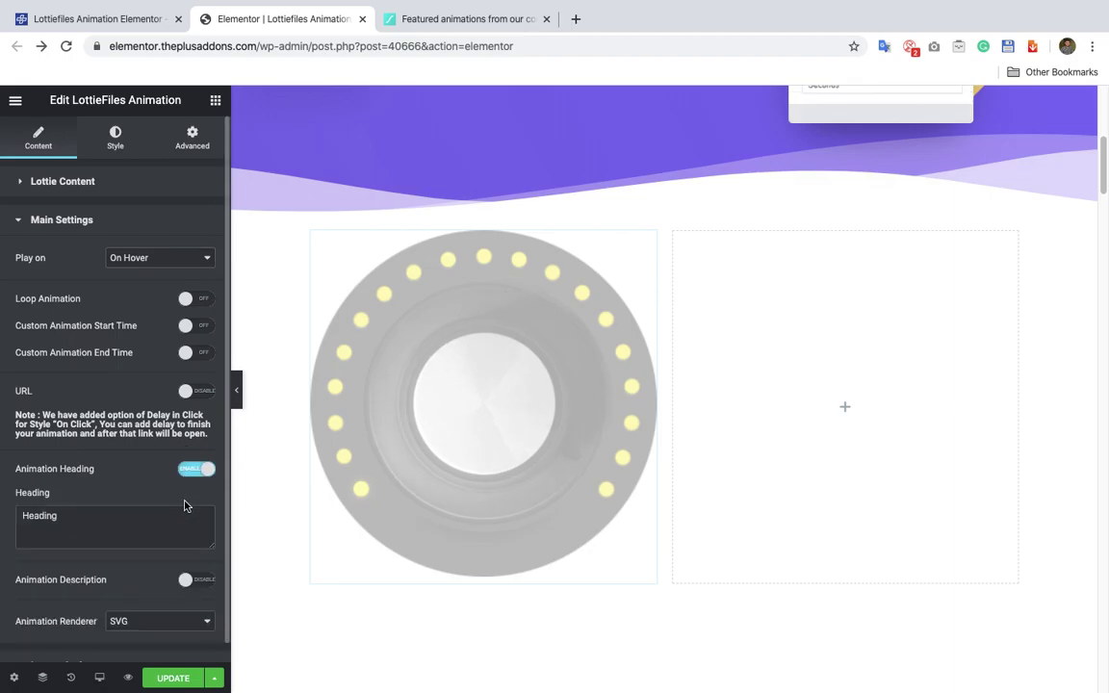
# Enable the animation description below the heading and choose SVG as the animation renderer
pyautogui.scroll(-1, 160, 520)
pyautogui.click(189, 563)
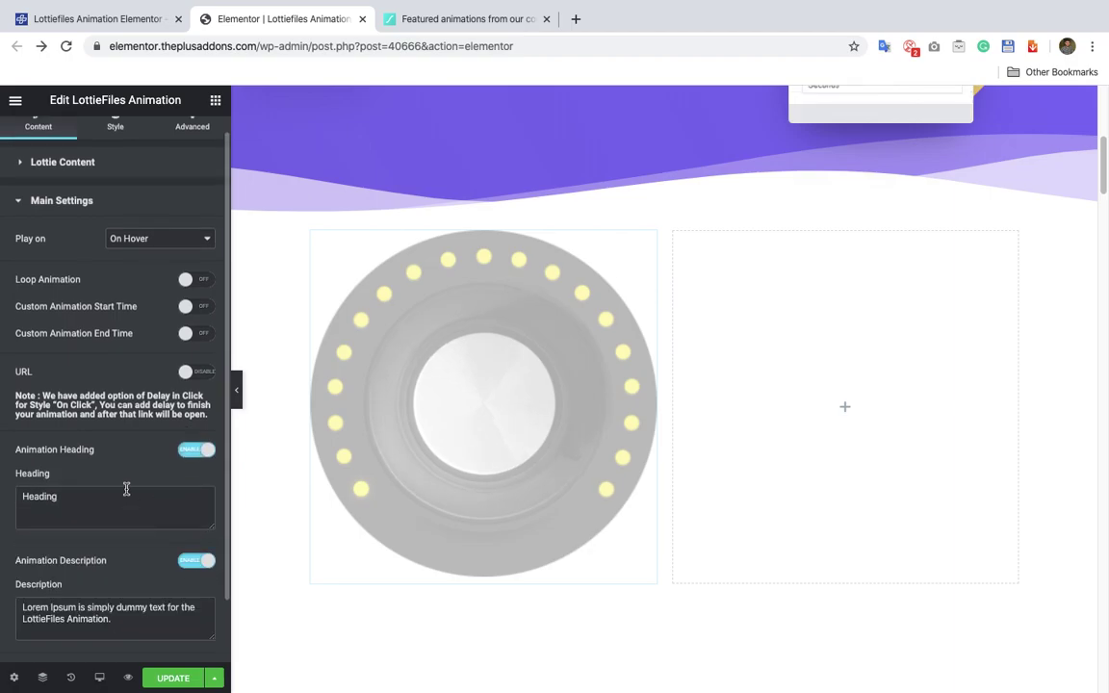
pyautogui.scroll(-1, 125, 489)
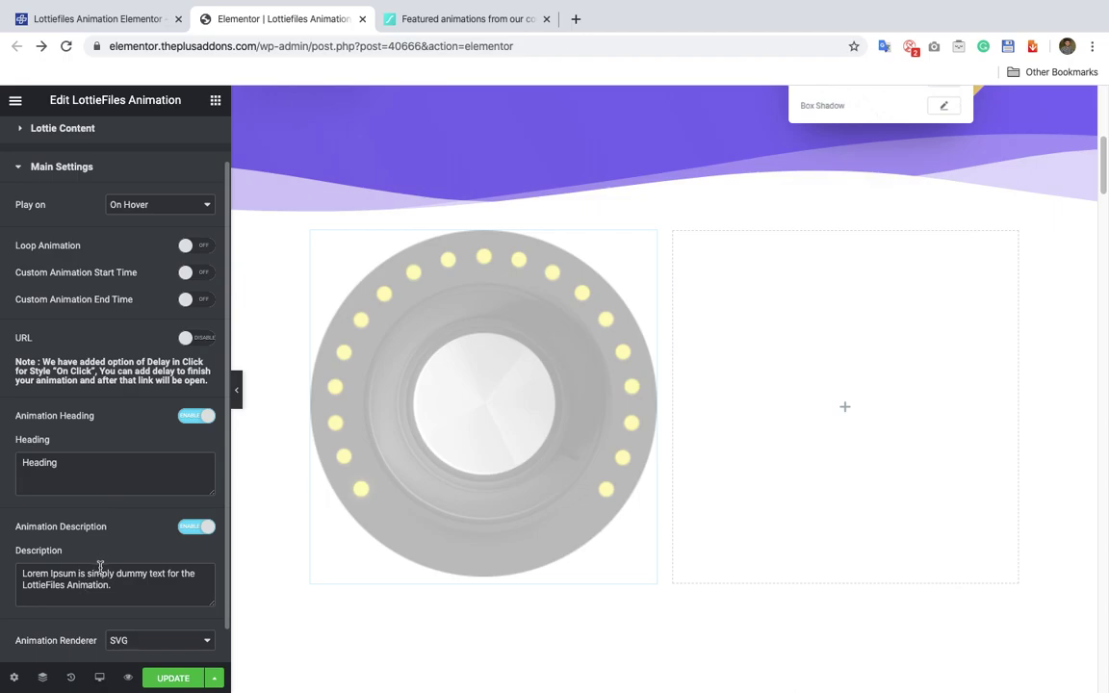
pyautogui.click(87, 474)
pyautogui.hotkey('ctrl', 'a')
pyautogui.scroll(-1, 95, 528)
pyautogui.click(98, 535)
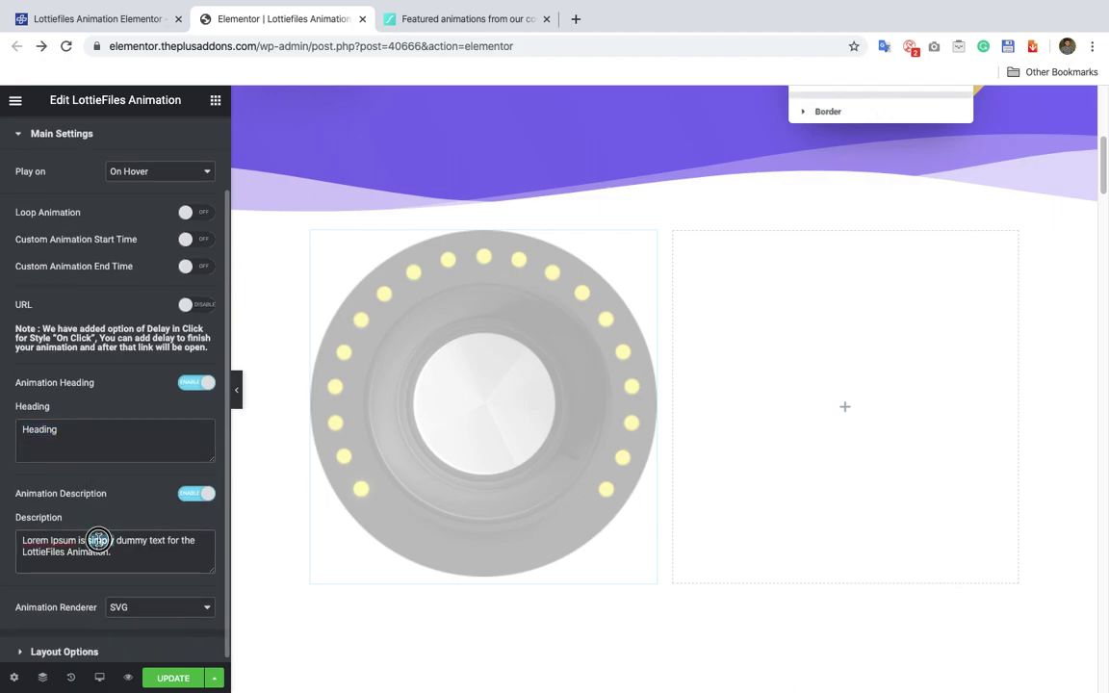
pyautogui.hotkey('ctrl', 'a')
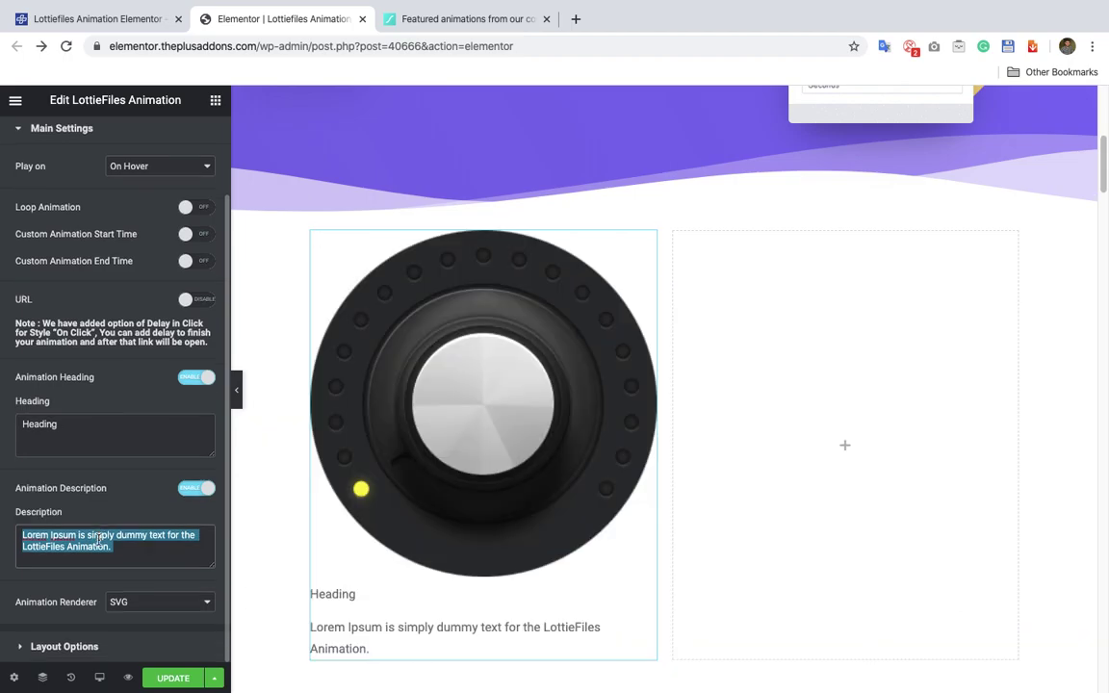
pyautogui.scroll(-3, 349, 606)
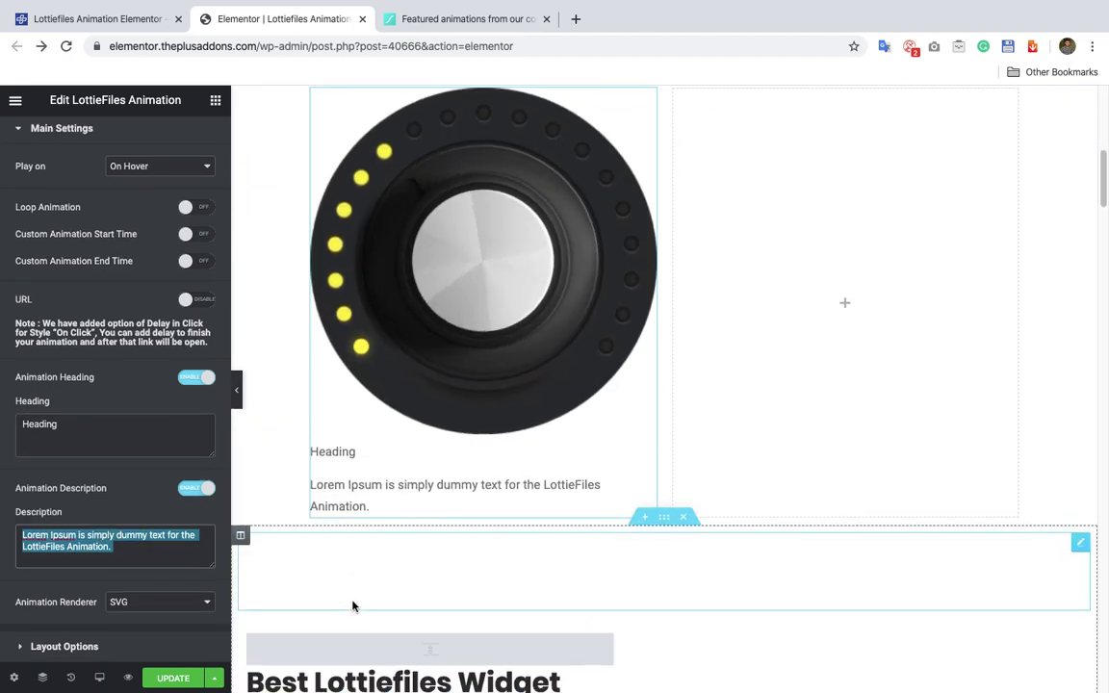
pyautogui.click(128, 601)
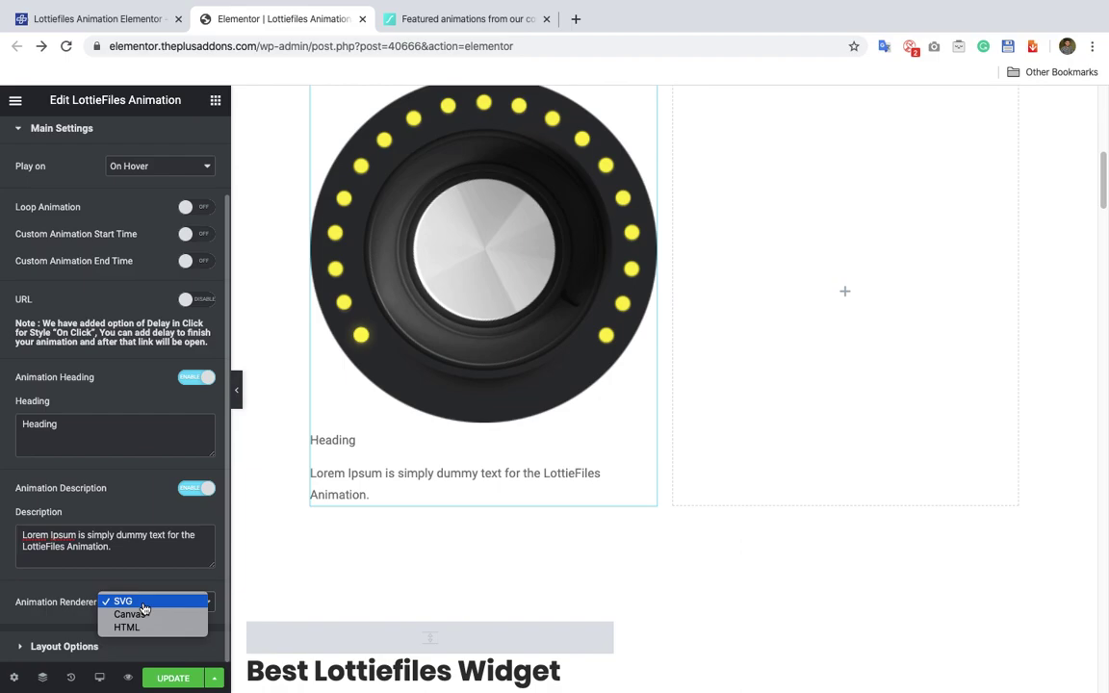
pyautogui.click(144, 605)
# In the layout options, align the animation left and set its maximum width to 51%
pyautogui.click(71, 648)
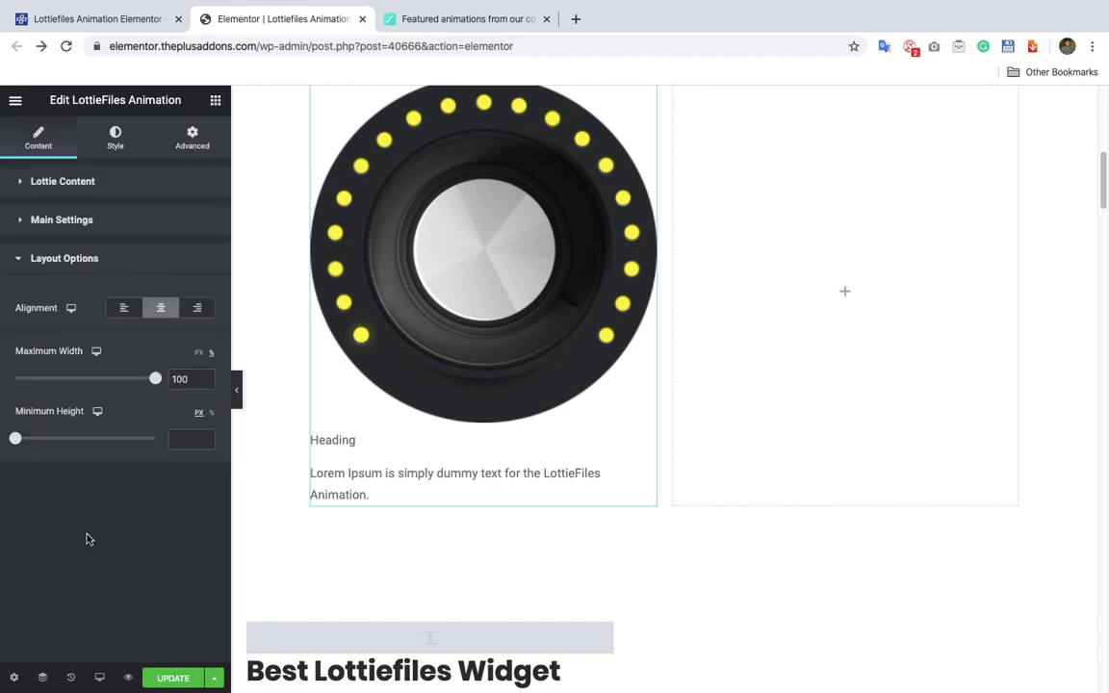
pyautogui.click(122, 307)
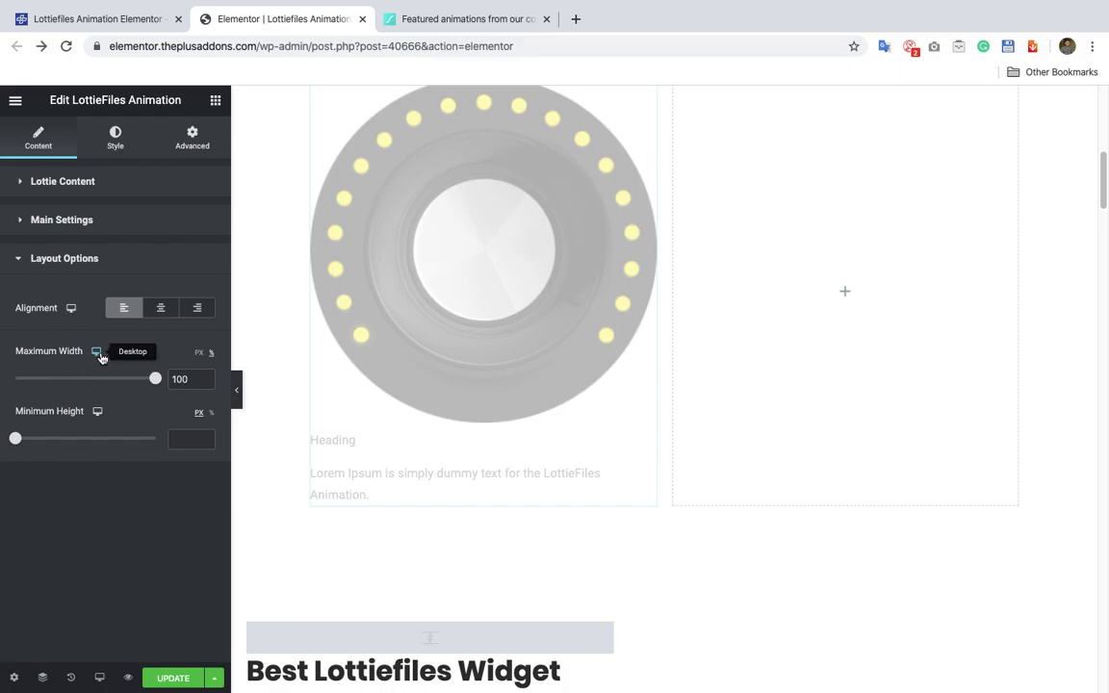
pyautogui.moveTo(156, 379); pyautogui.dragTo(86, 378)
pyautogui.moveTo(101, 356)
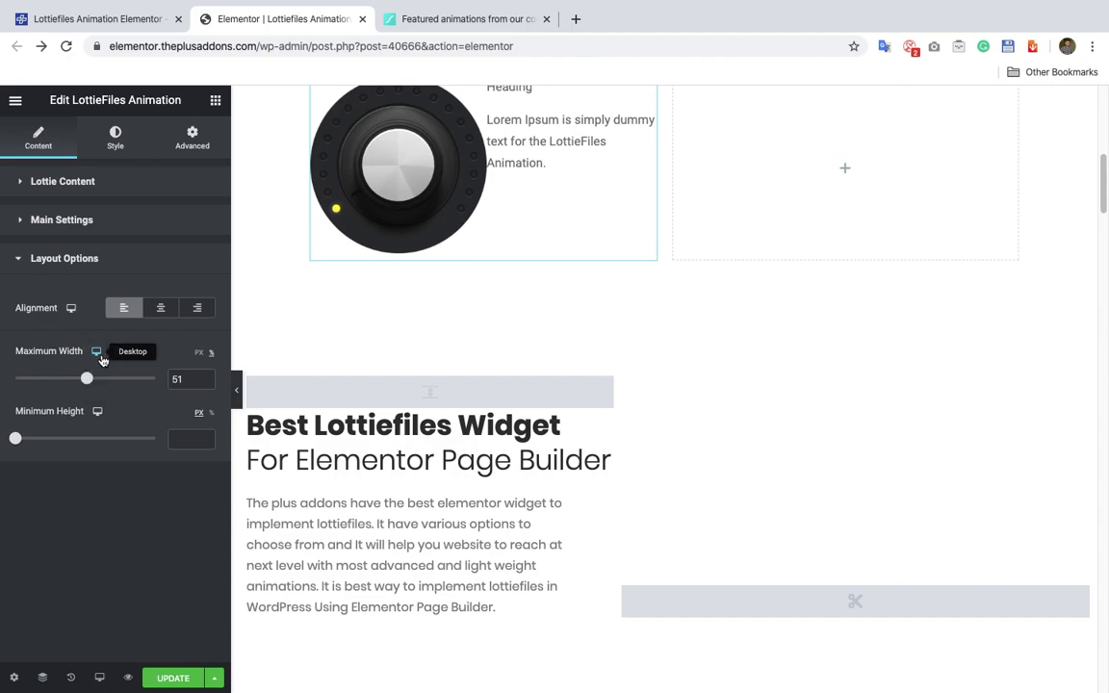
# Try a minimum height of 180 px, clear it again, and centre-align the animation
pyautogui.moveTo(15, 439); pyautogui.dragTo(40, 438)
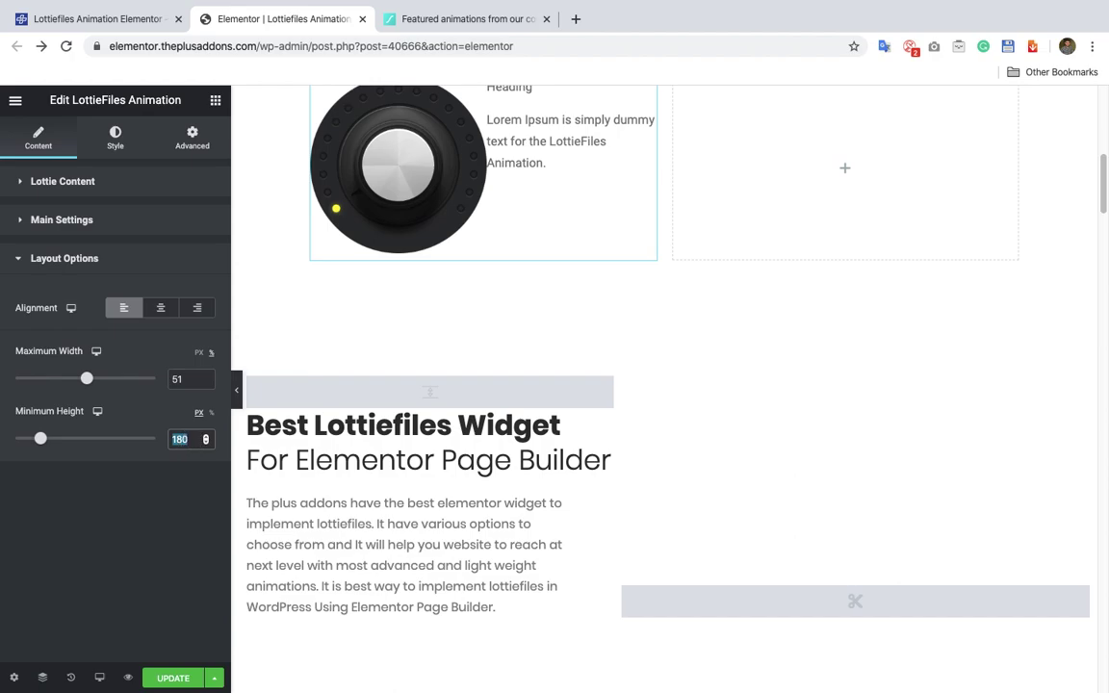
pyautogui.press('BackSpace')
pyautogui.click(161, 307)
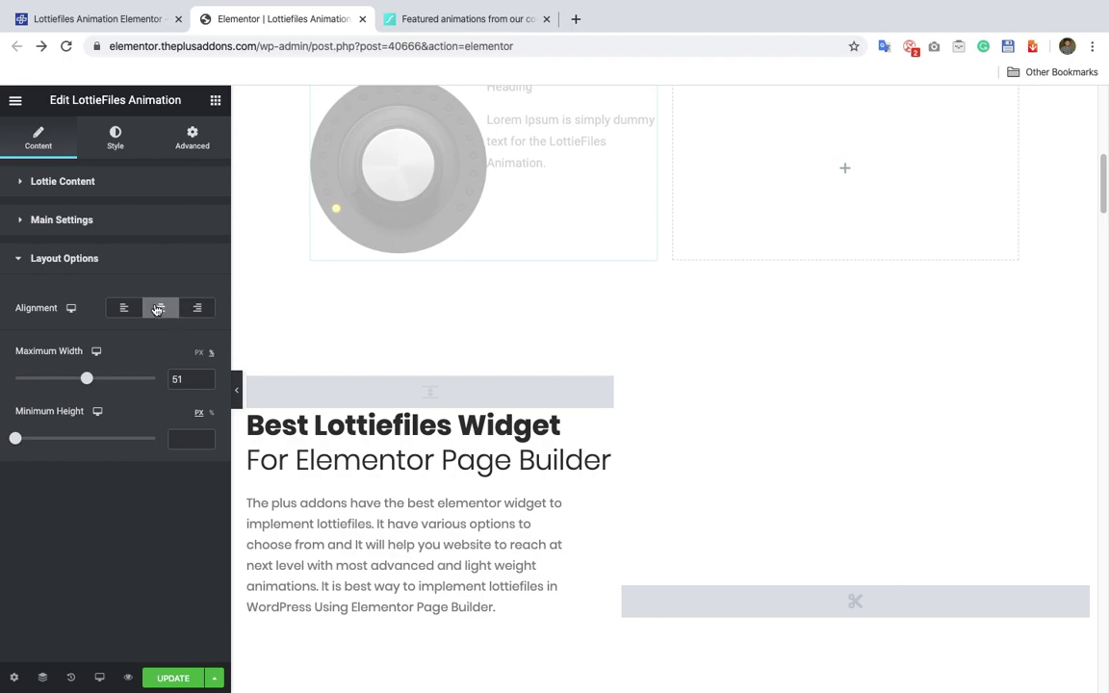
# Set the heading's normal colour to the red #B25B5B and give its hover state a darker red
pyautogui.click(111, 142)
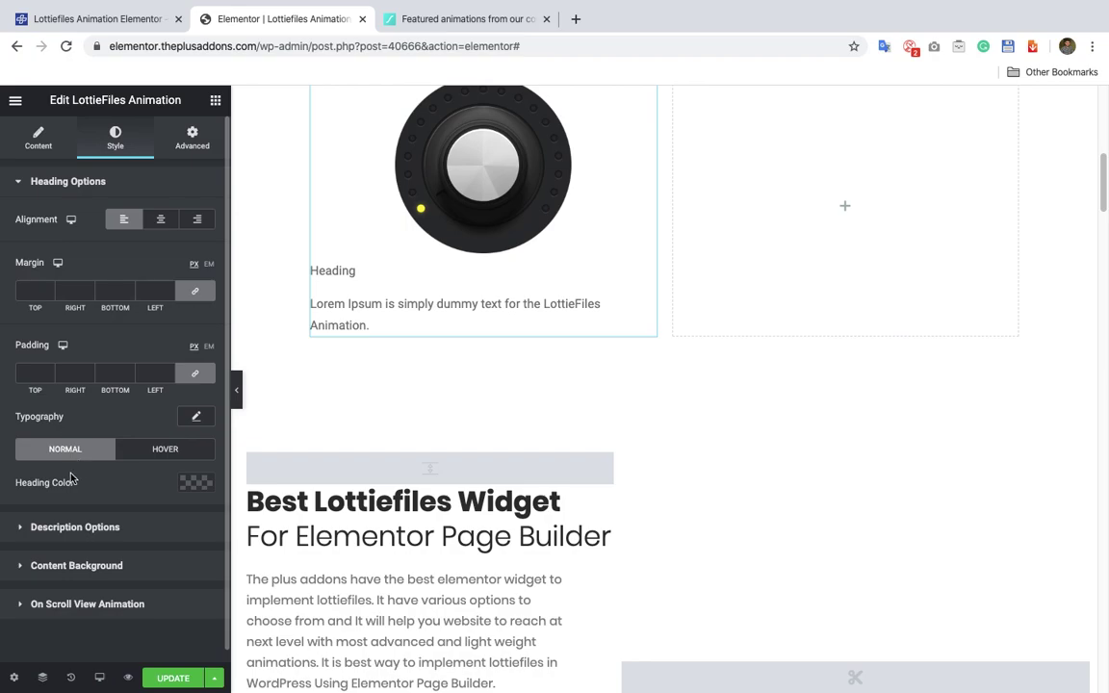
pyautogui.click(191, 485)
pyautogui.click(113, 322)
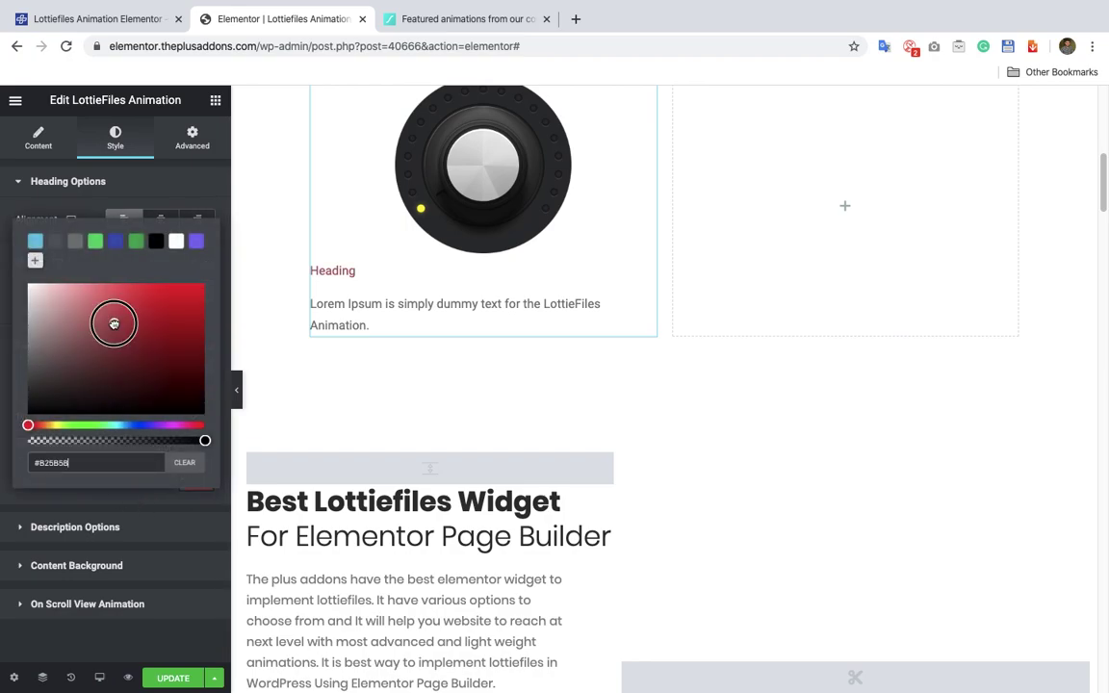
pyautogui.click(183, 488)
pyautogui.click(166, 448)
pyautogui.click(192, 485)
pyautogui.click(113, 350)
pyautogui.click(180, 483)
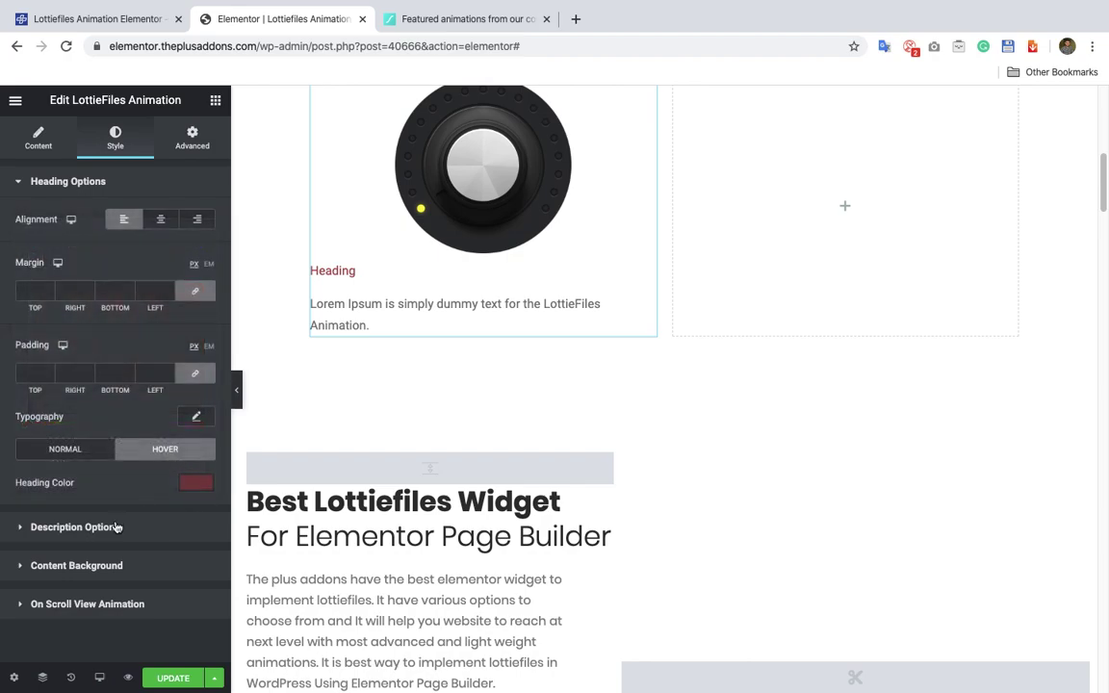
# Centre-align the description and set its typography to Tahoma at 11 px
pyautogui.click(110, 532)
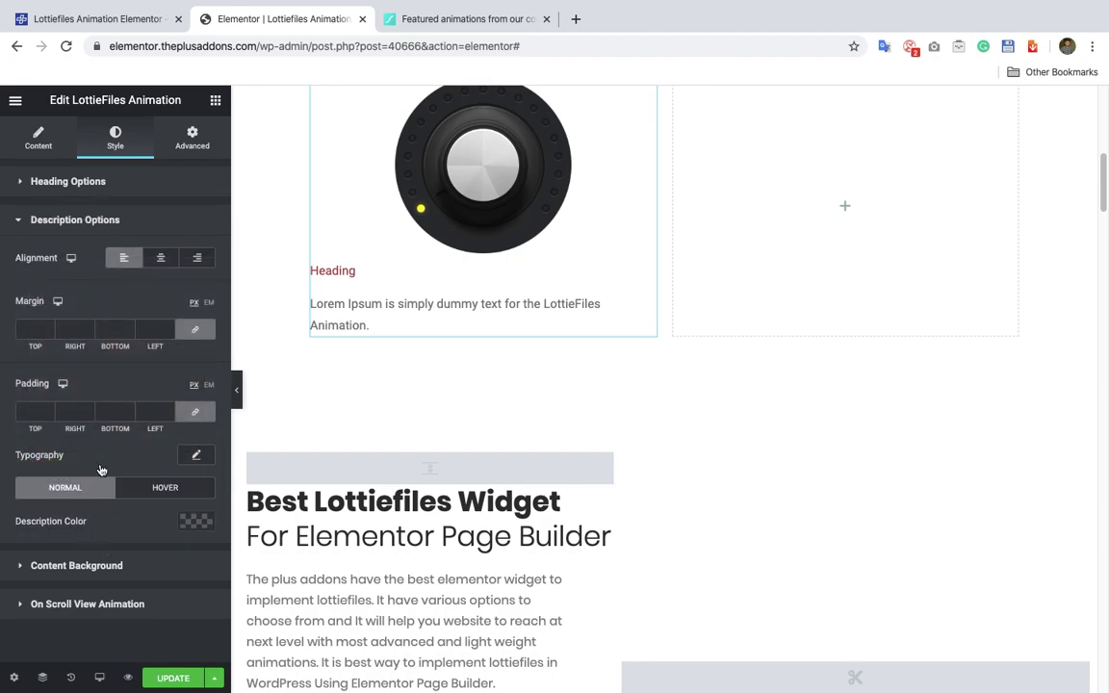
pyautogui.click(161, 257)
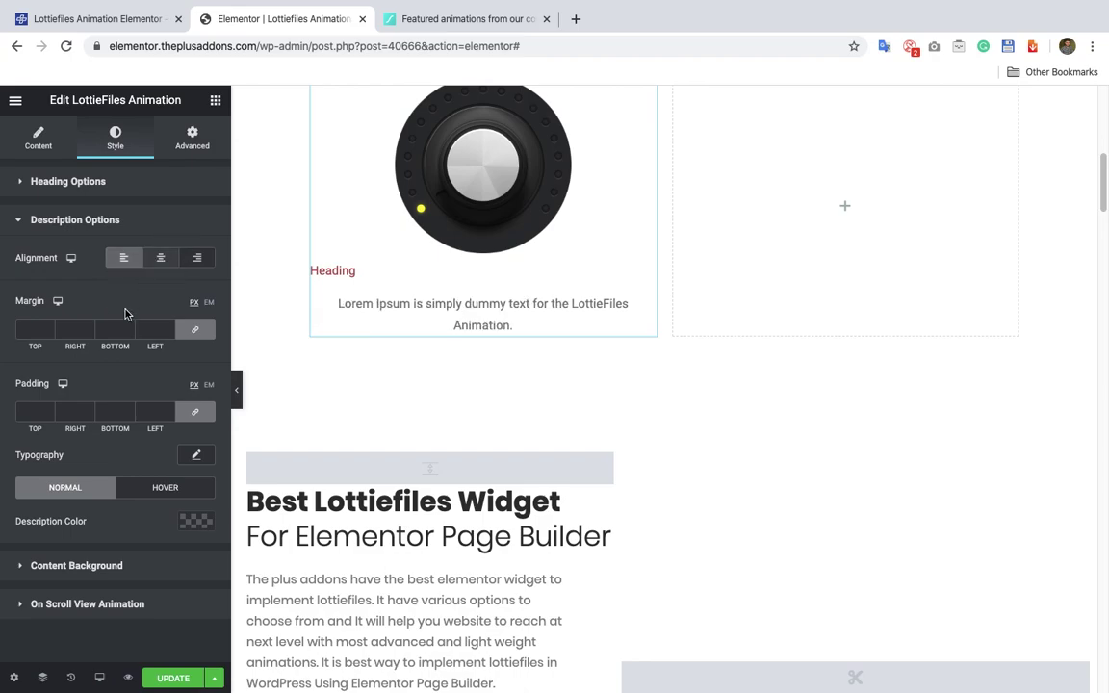
pyautogui.click(38, 330)
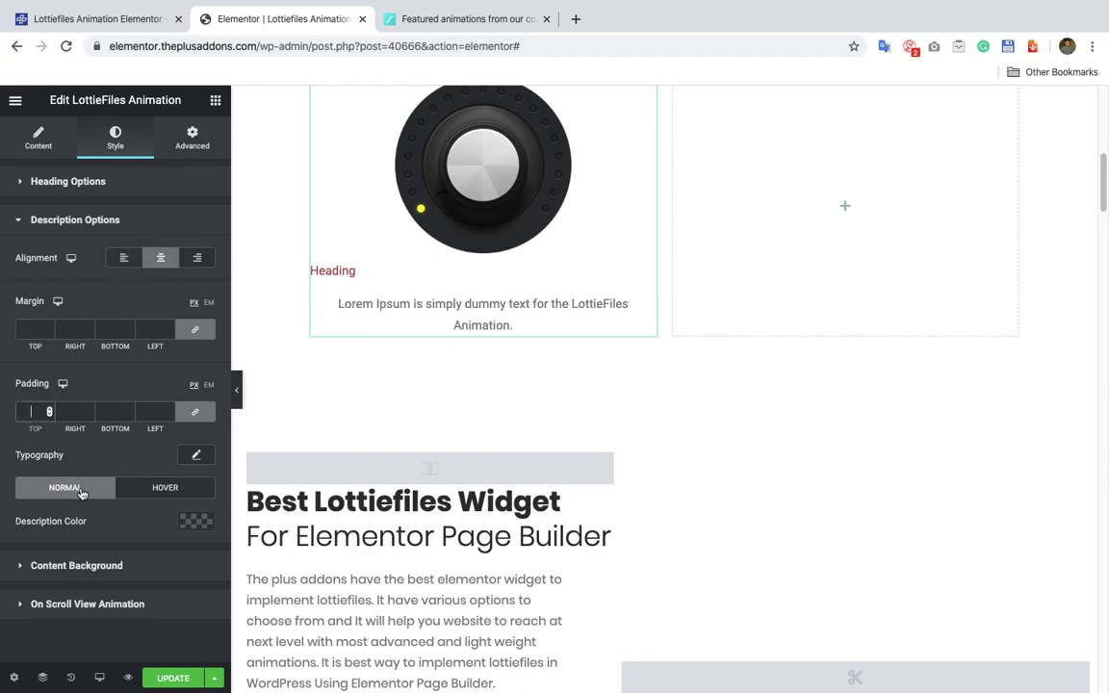
pyautogui.click(196, 455)
pyautogui.scroll(-2, 144, 423)
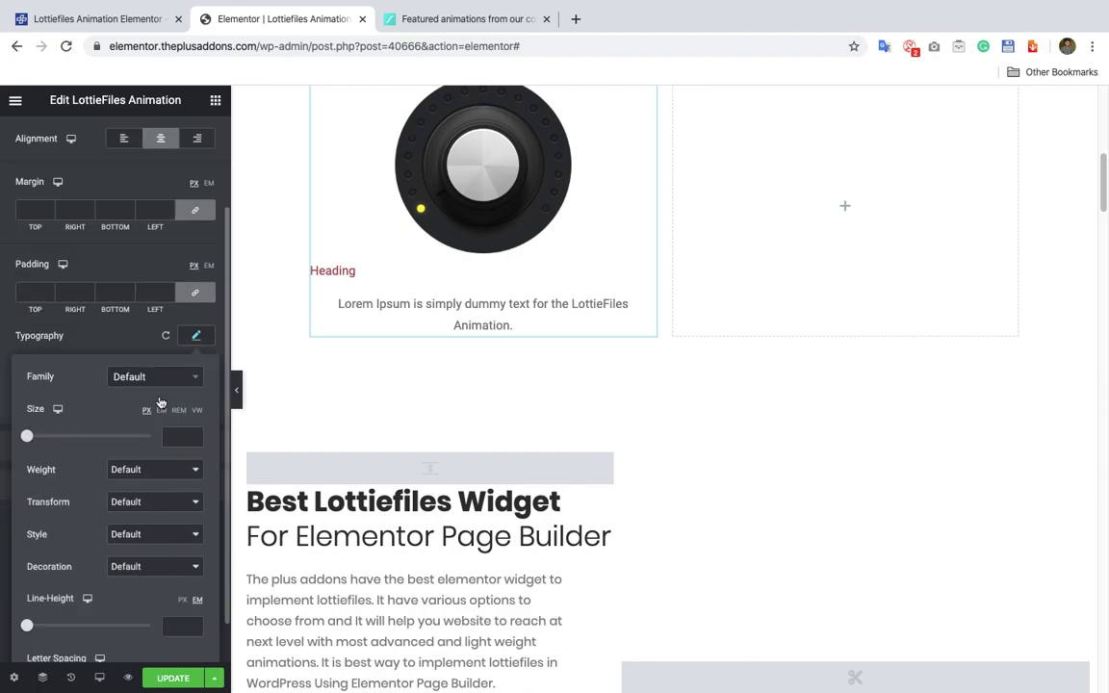
pyautogui.click(149, 376)
pyautogui.click(135, 478)
pyautogui.click(180, 437)
pyautogui.write('11')
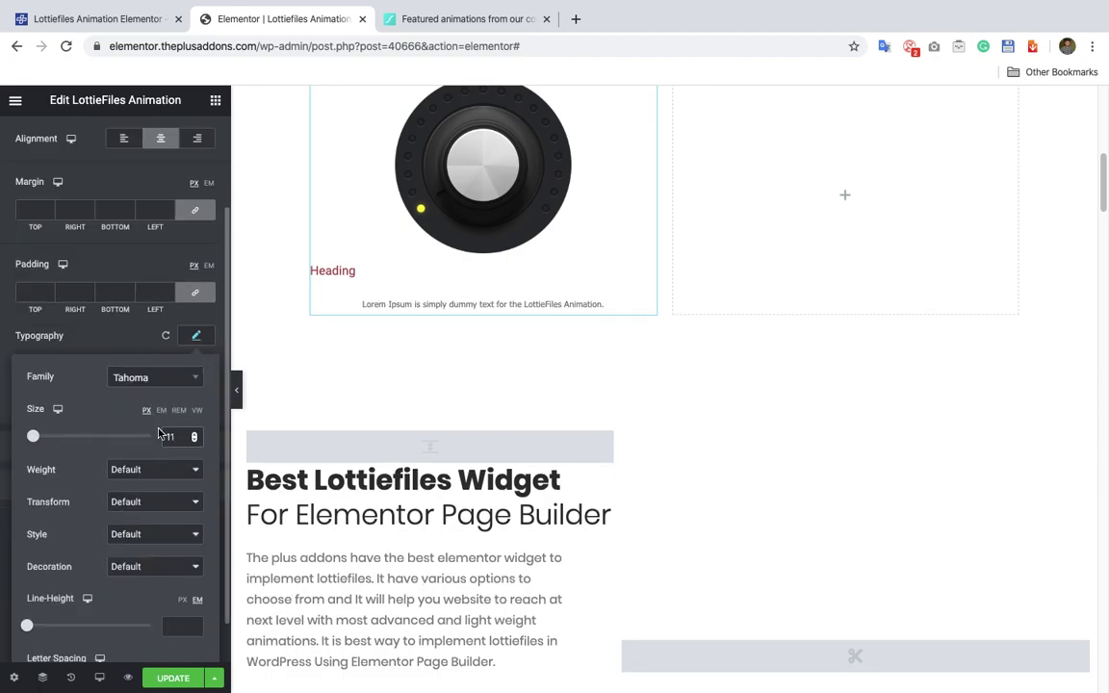
pyautogui.scroll(-1, 145, 472)
pyautogui.click(196, 285)
# Set the description's normal colour to a medium red and its hover colour to #A68282
pyautogui.click(189, 354)
pyautogui.click(117, 465)
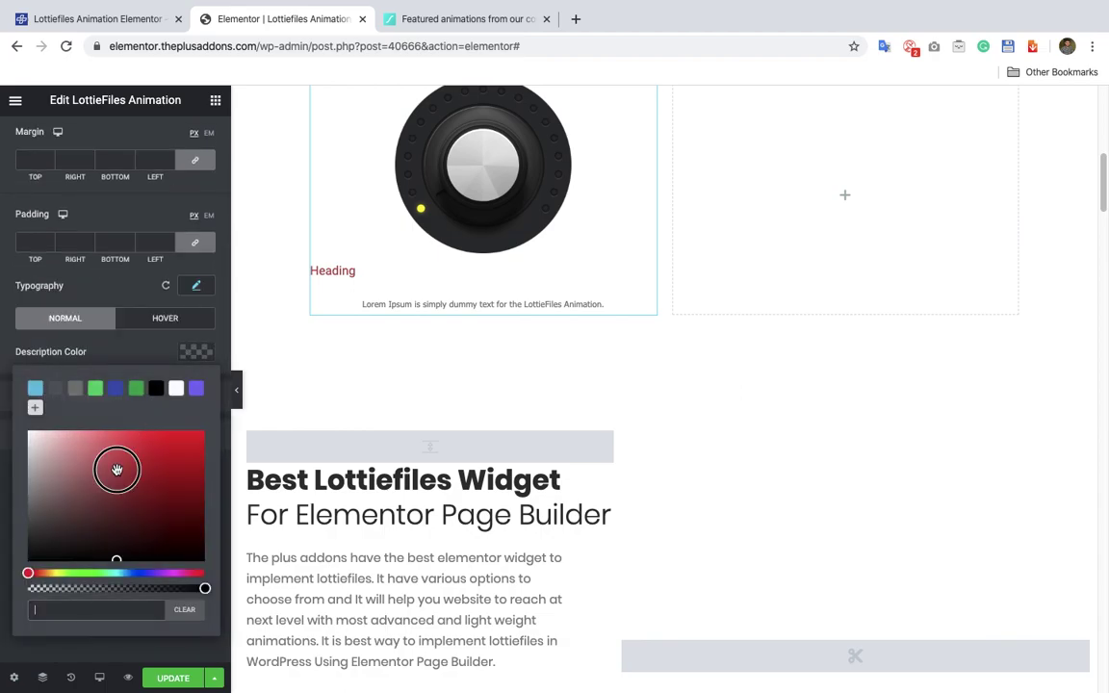
pyautogui.click(183, 219)
pyautogui.click(169, 221)
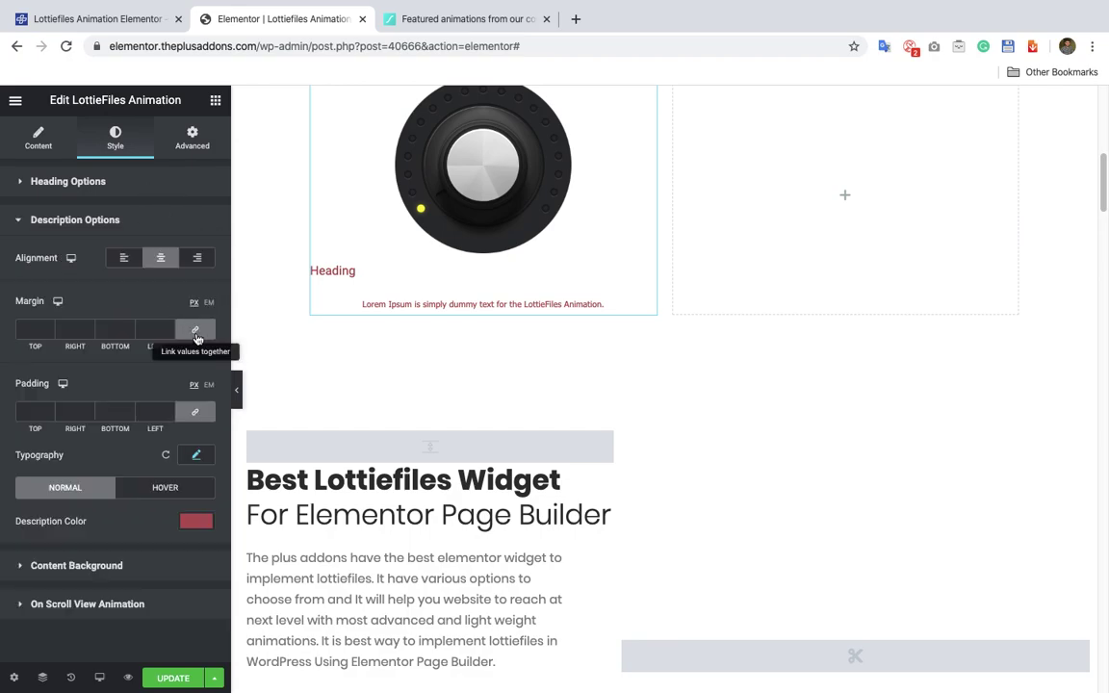
pyautogui.click(179, 488)
pyautogui.click(194, 520)
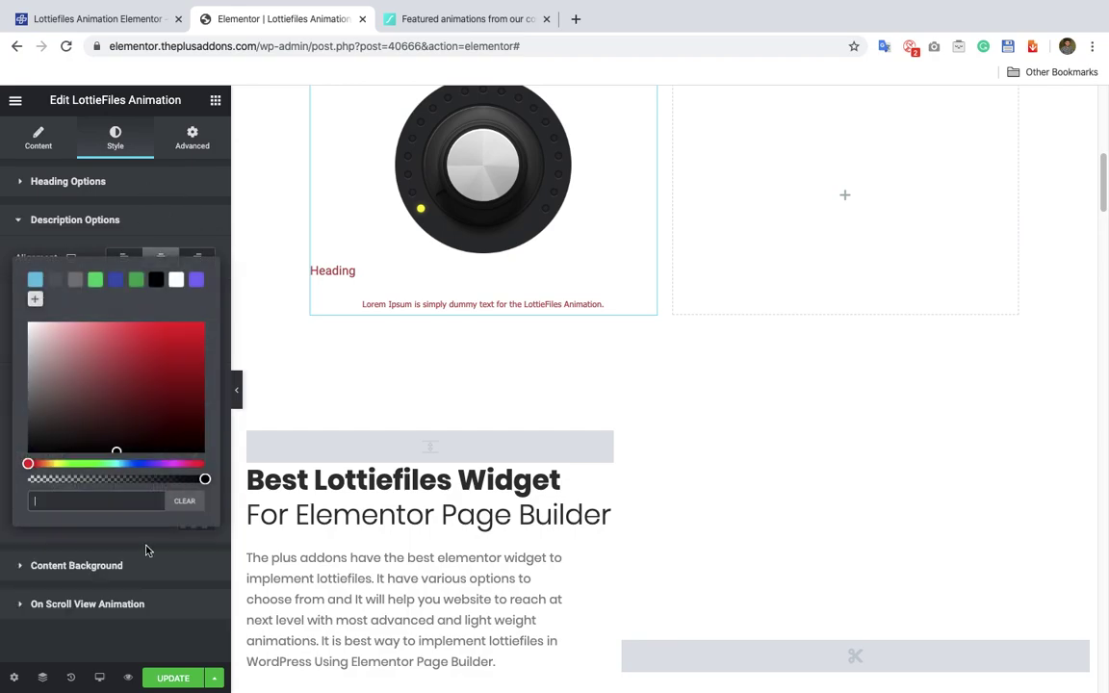
pyautogui.click(63, 331)
pyautogui.click(184, 218)
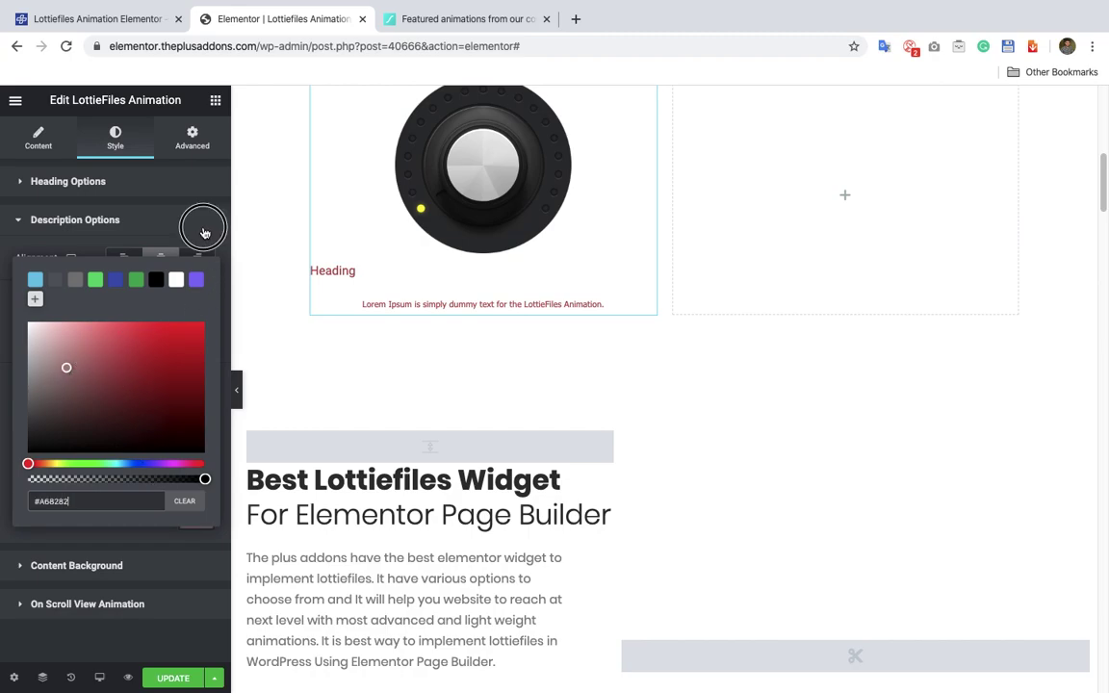
# Set the content background's padding and margin to 10 px on all sides
pyautogui.click(126, 264)
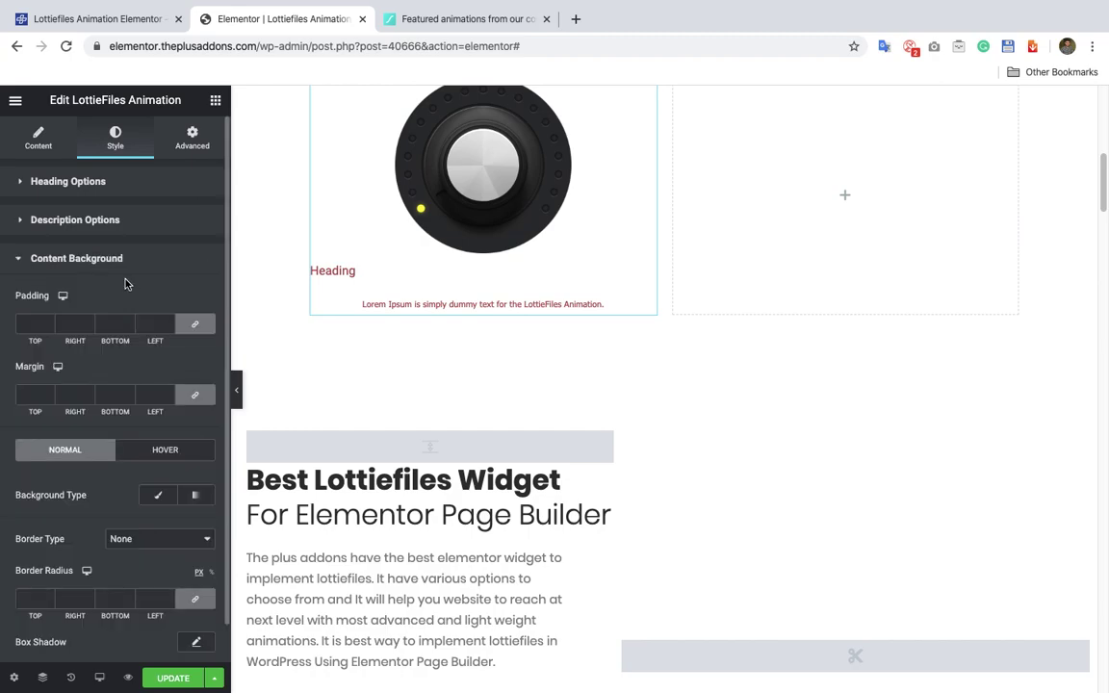
pyautogui.scroll(-1, 86, 404)
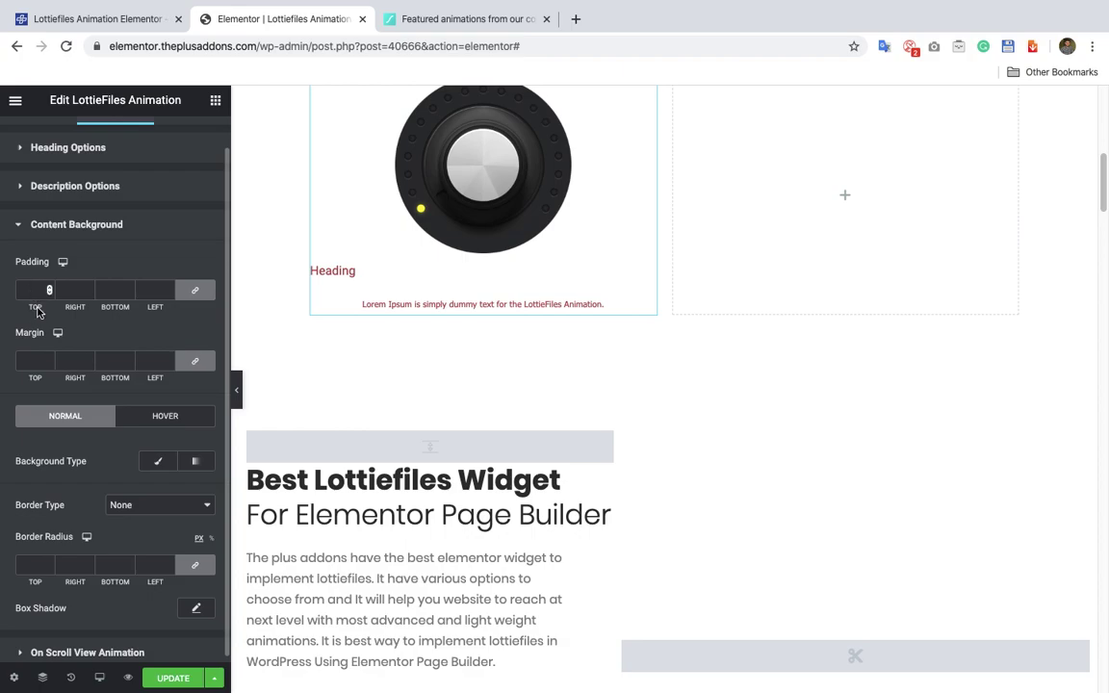
pyautogui.click(49, 290)
pyautogui.write('10')
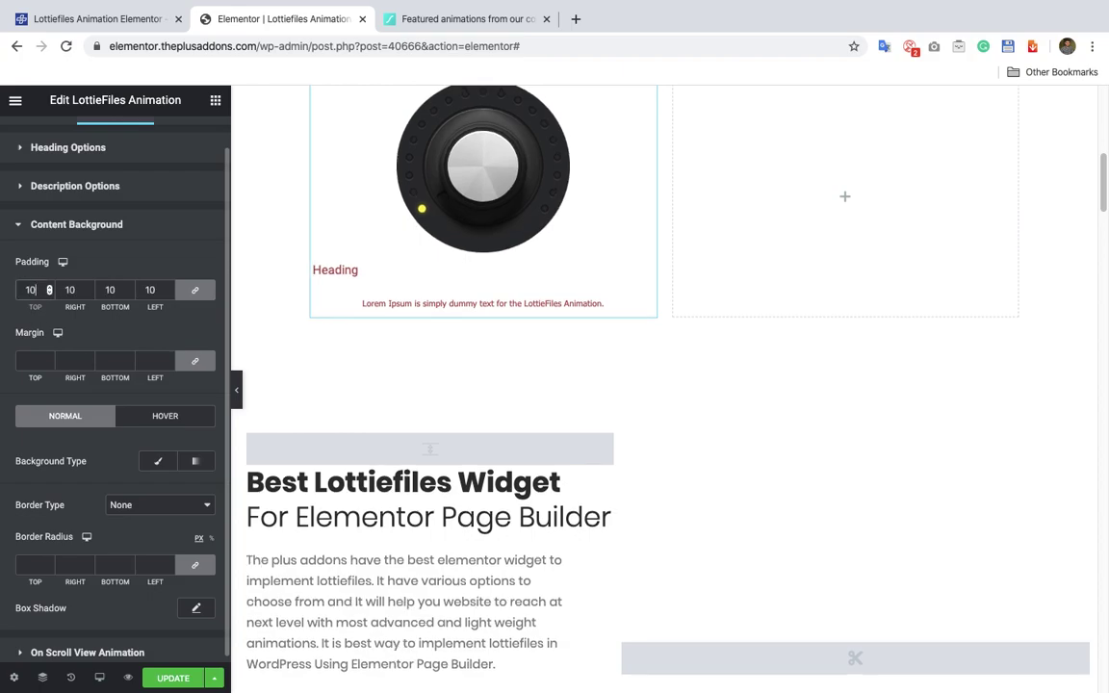
pyautogui.click(28, 358)
pyautogui.write('10')
# Give the content background's normal state a classic background in light grey #B0B0B0
pyautogui.click(158, 461)
pyautogui.scroll(-2, 164, 476)
pyautogui.click(196, 435)
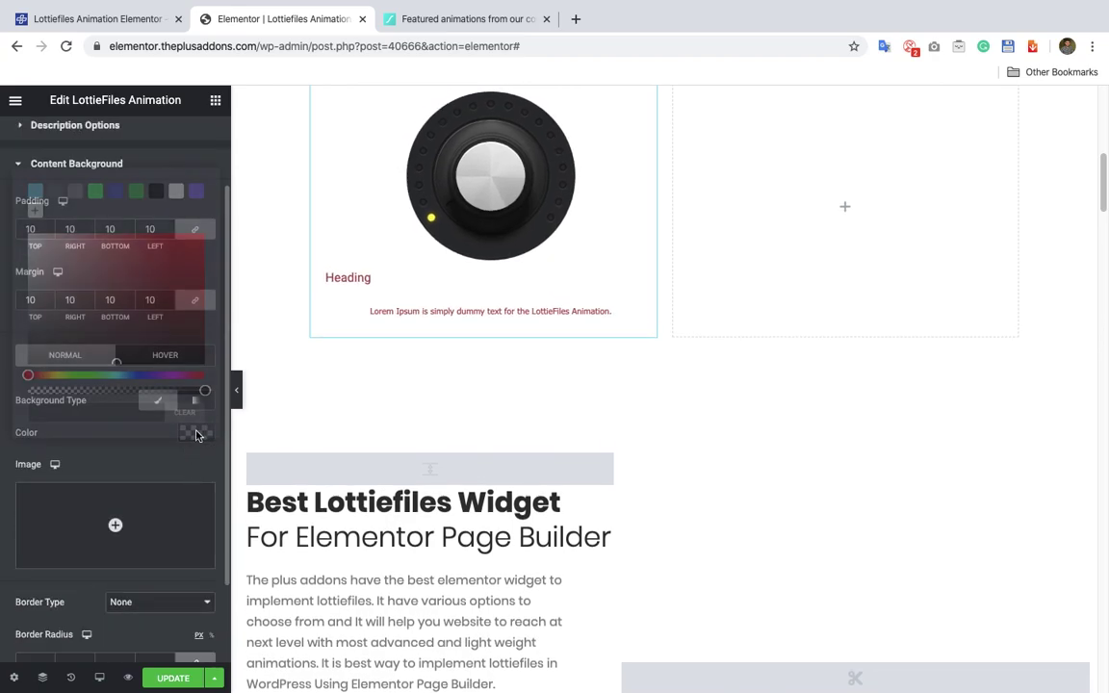
pyautogui.moveTo(117, 332)
pyautogui.mouseDown()
pyautogui.moveTo(19, 229)
pyautogui.moveTo(12, 308)
pyautogui.moveTo(29, 275)
pyautogui.mouseUp()
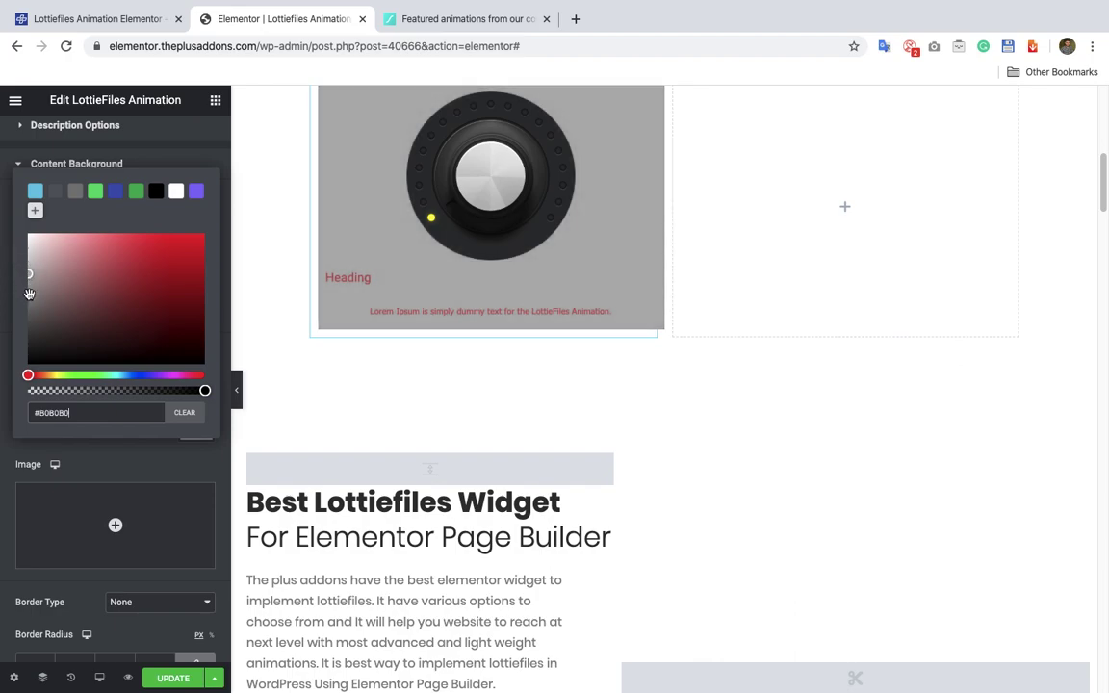
pyautogui.click(169, 463)
# Give the content background's hover state a classic background in darker grey #8F8F8F
pyautogui.click(161, 358)
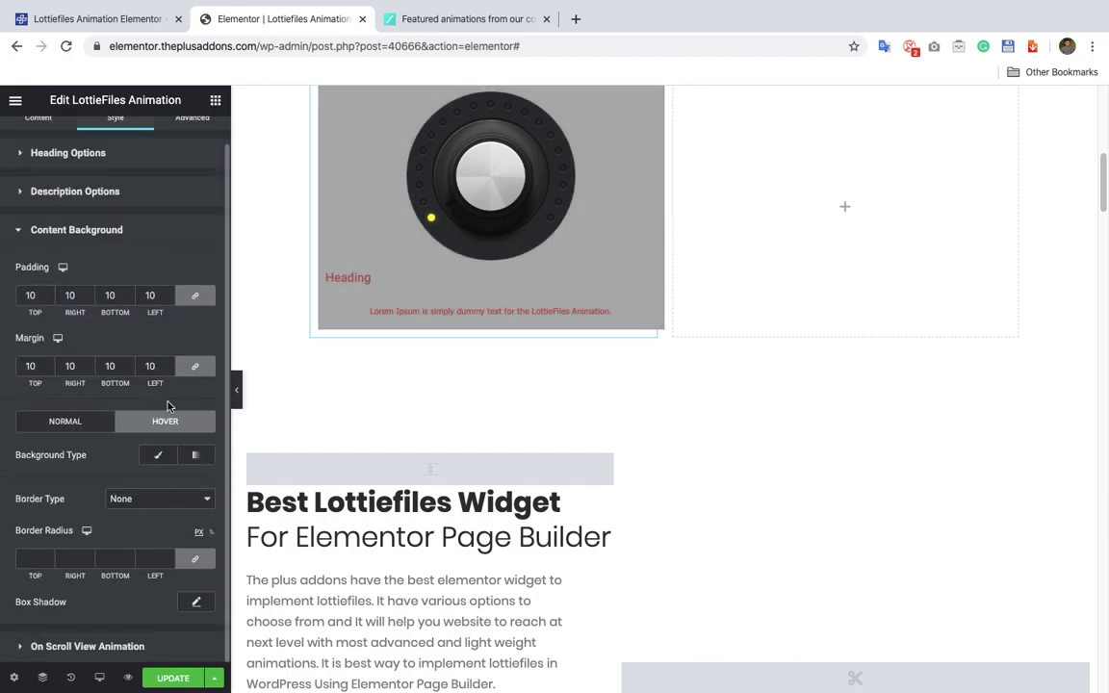
pyautogui.click(157, 454)
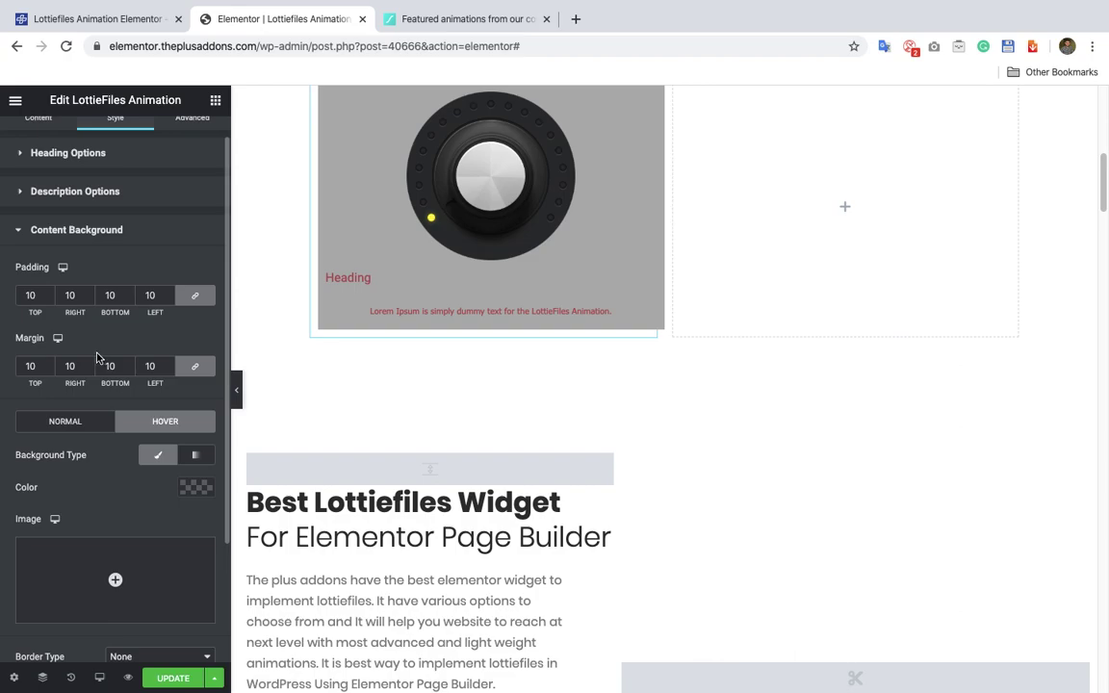
pyautogui.click(179, 489)
pyautogui.moveTo(48, 326); pyautogui.dragTo(9, 350)
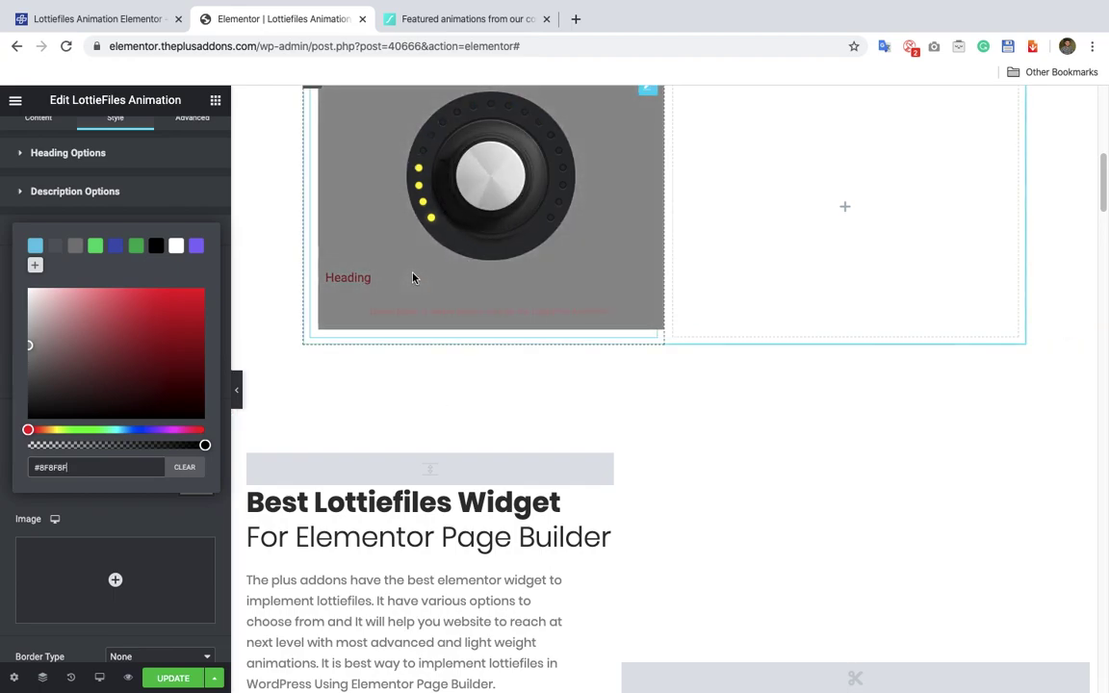
pyautogui.click(201, 223)
pyautogui.click(116, 229)
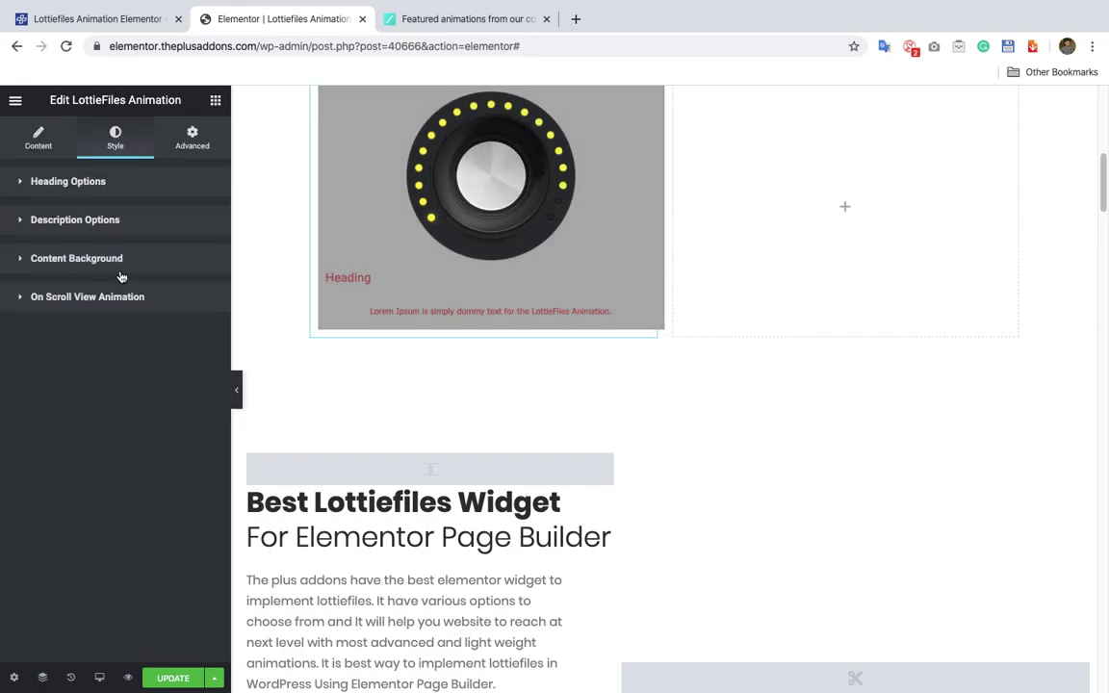
# Add a solid border with a width of 1 to the content background's normal state
pyautogui.click(116, 254)
pyautogui.scroll(-3, 96, 433)
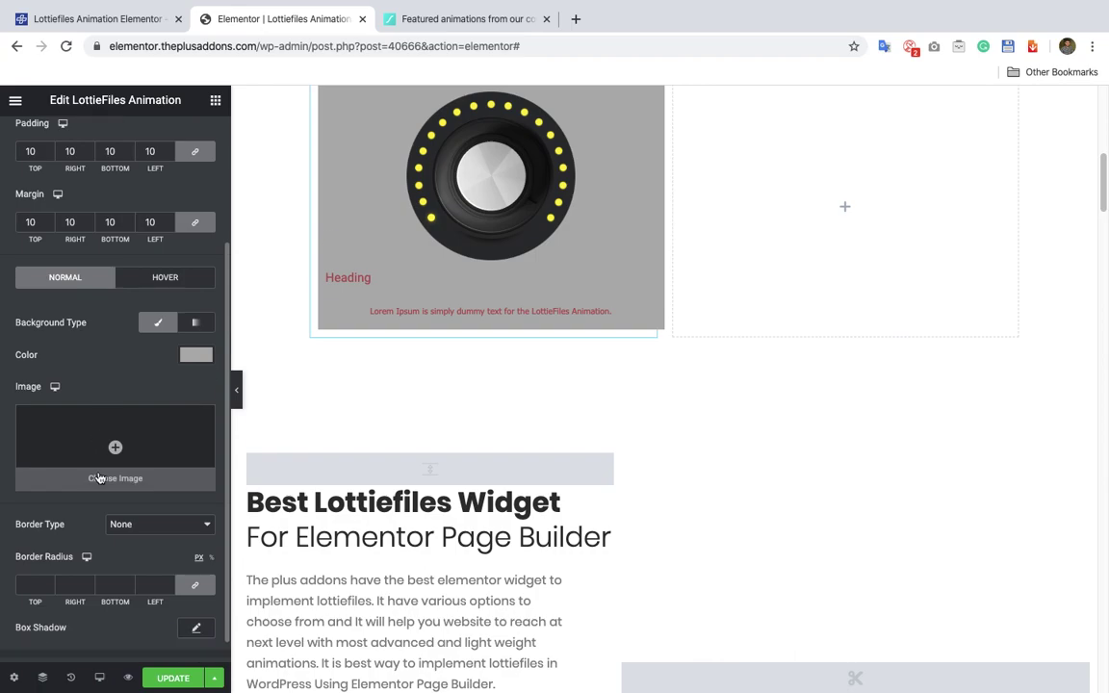
pyautogui.click(132, 497)
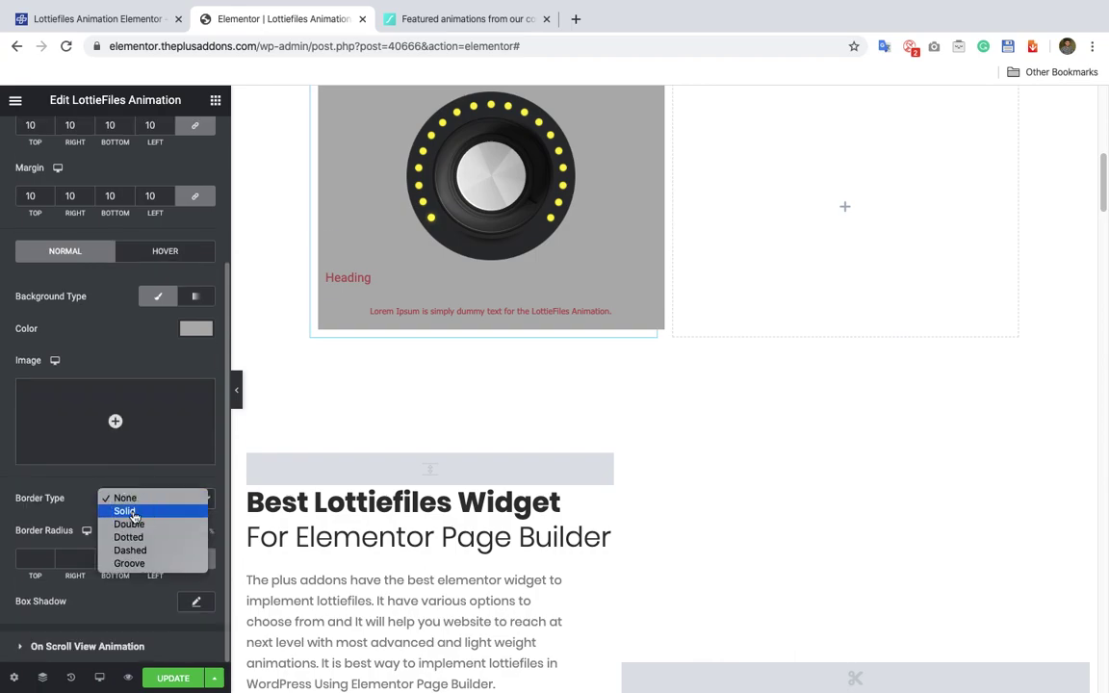
pyautogui.click(125, 510)
pyautogui.click(31, 558)
pyautogui.write('1')
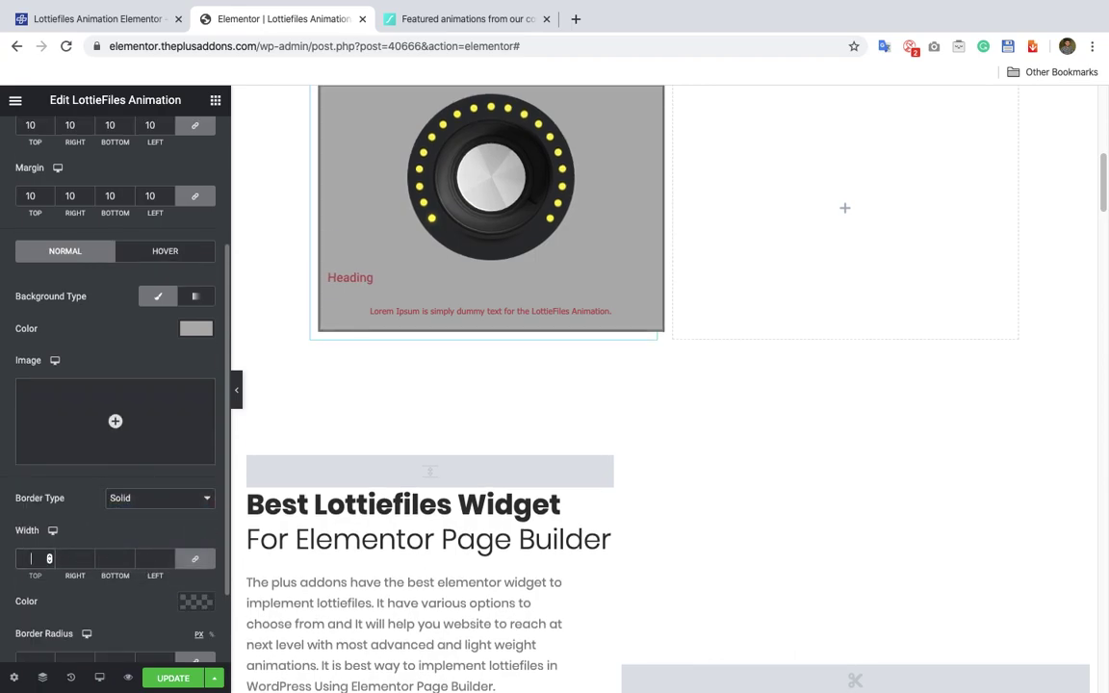
# Set the border radius of the content background's normal state to 5 px on all corners
pyautogui.scroll(-1, 51, 598)
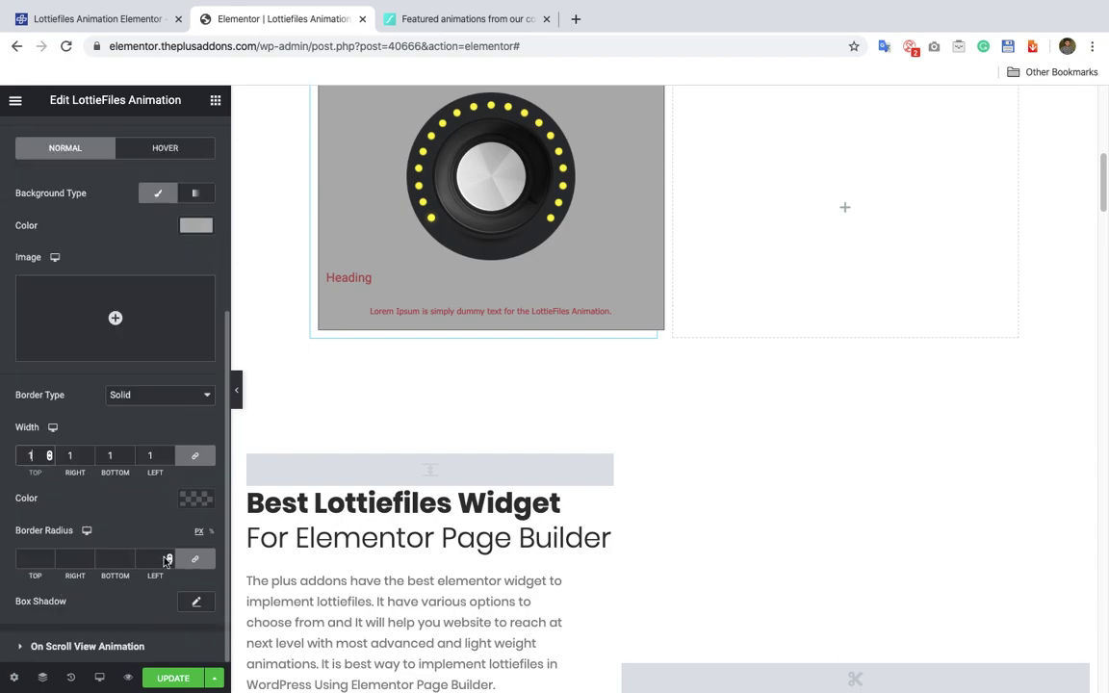
pyautogui.click(38, 558)
pyautogui.write('4')
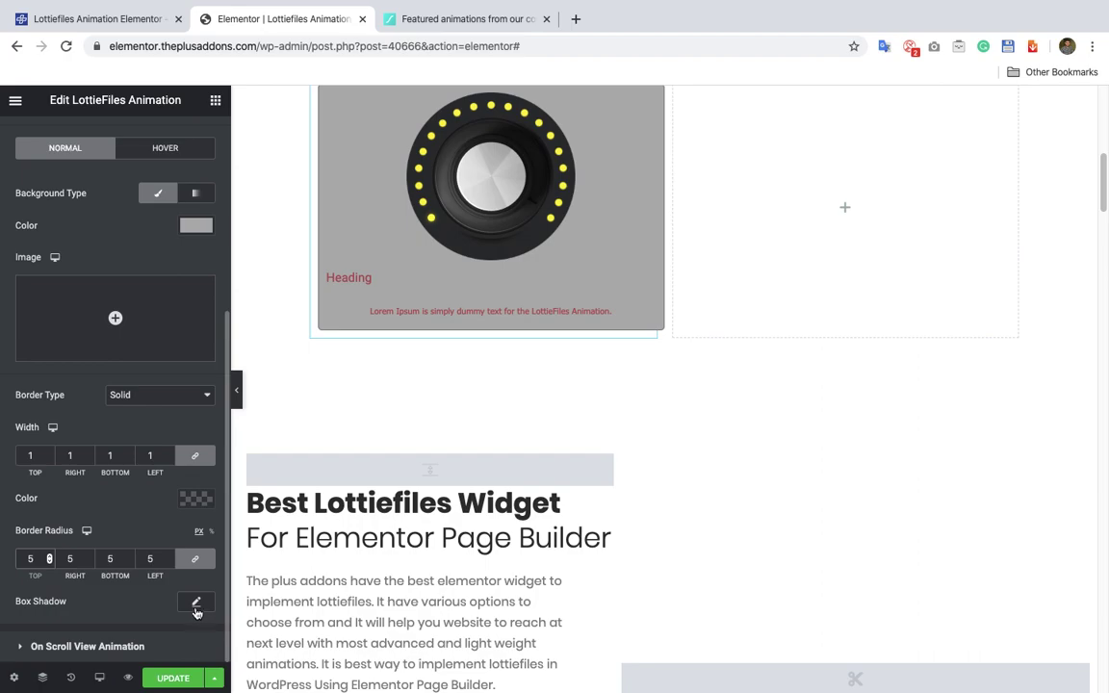
# Add a box shadow to the content background's normal state with vertical offset 9, blur 17 and spread 9
pyautogui.click(196, 604)
pyautogui.scroll(-2, 88, 559)
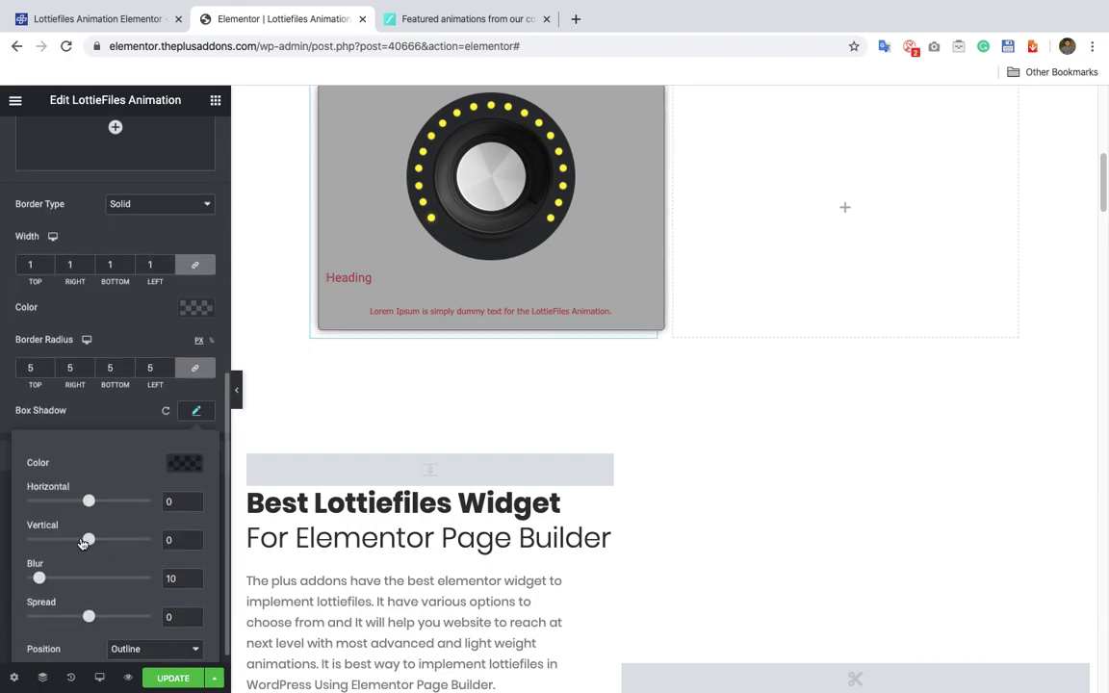
pyautogui.moveTo(88, 540); pyautogui.dragTo(95, 542)
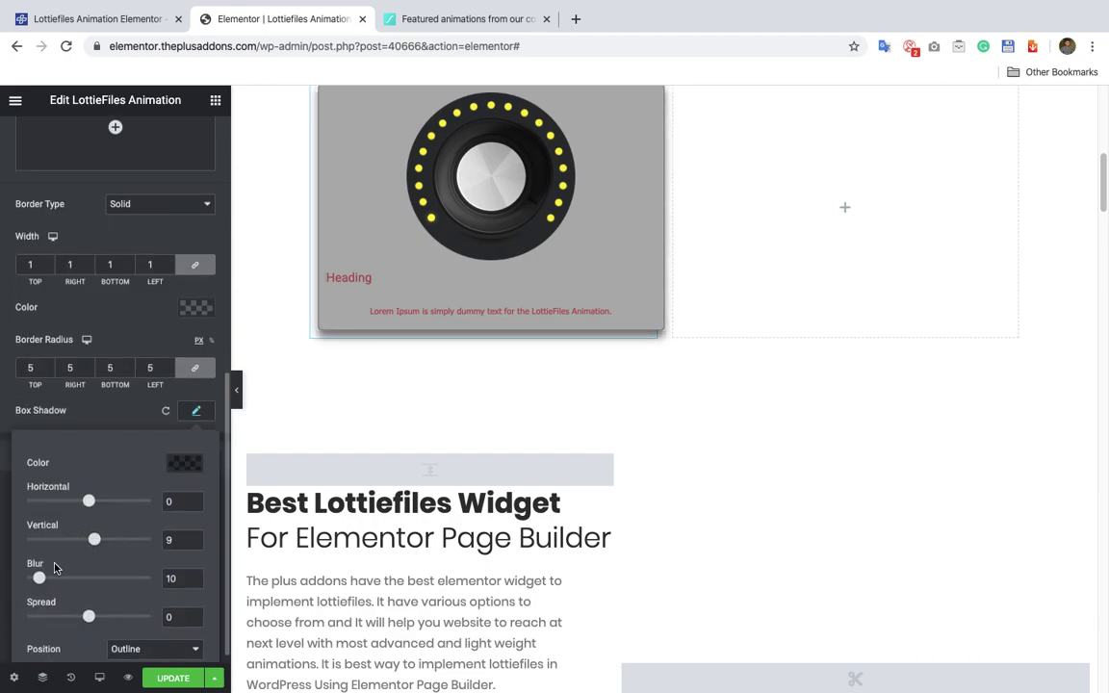
pyautogui.moveTo(39, 577); pyautogui.dragTo(48, 577)
pyautogui.moveTo(91, 617); pyautogui.dragTo(94, 616)
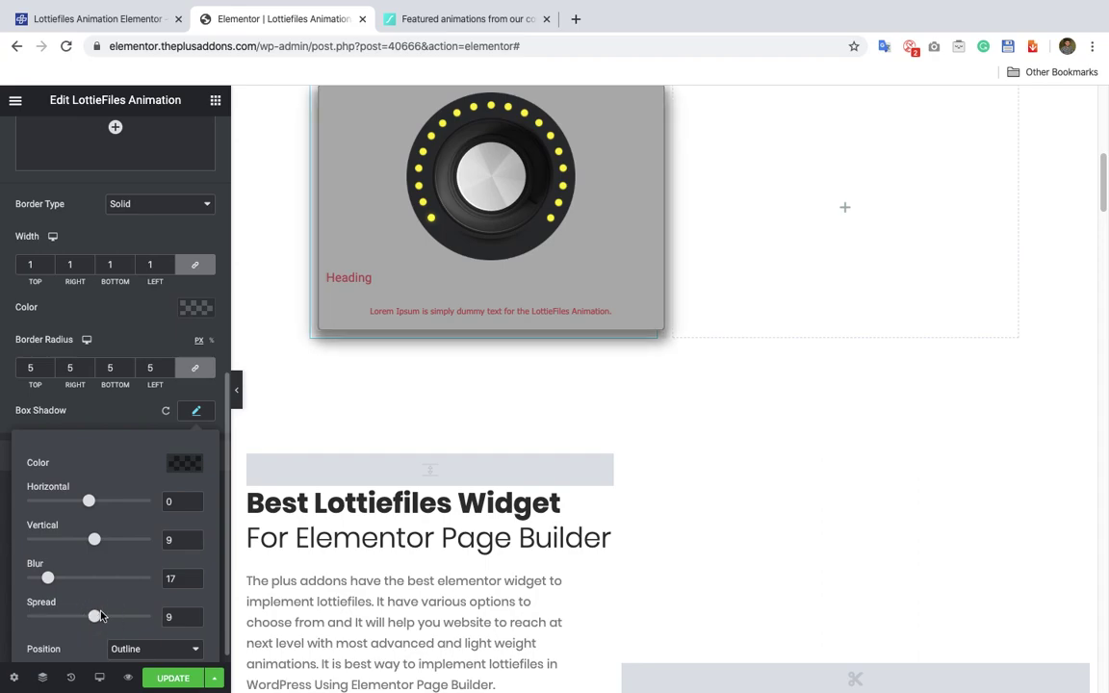
pyautogui.click(195, 411)
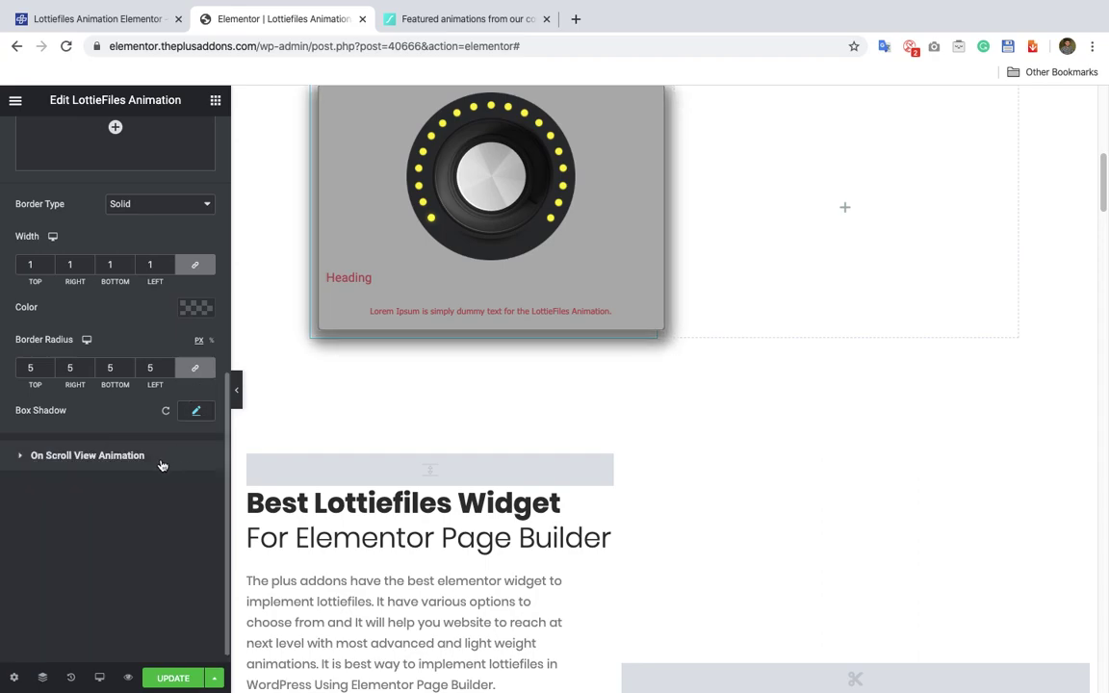
# Review the entrance effects offered for the on-scroll view animation, keeping No-animation selected
pyautogui.click(150, 465)
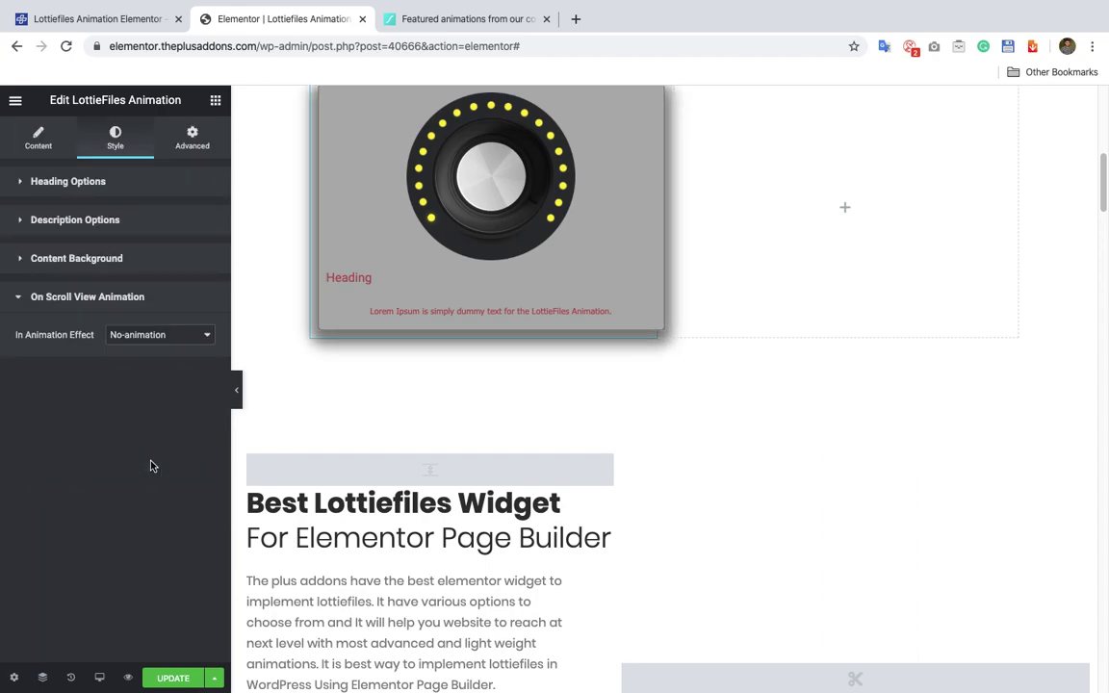
pyautogui.click(127, 332)
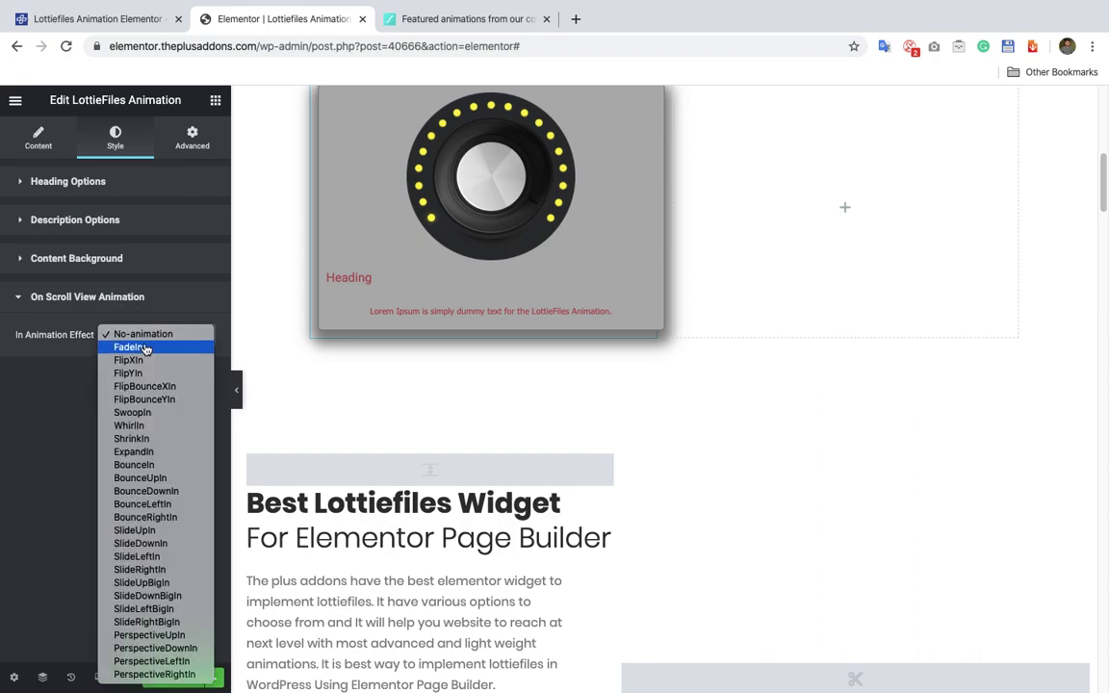
pyautogui.click(149, 337)
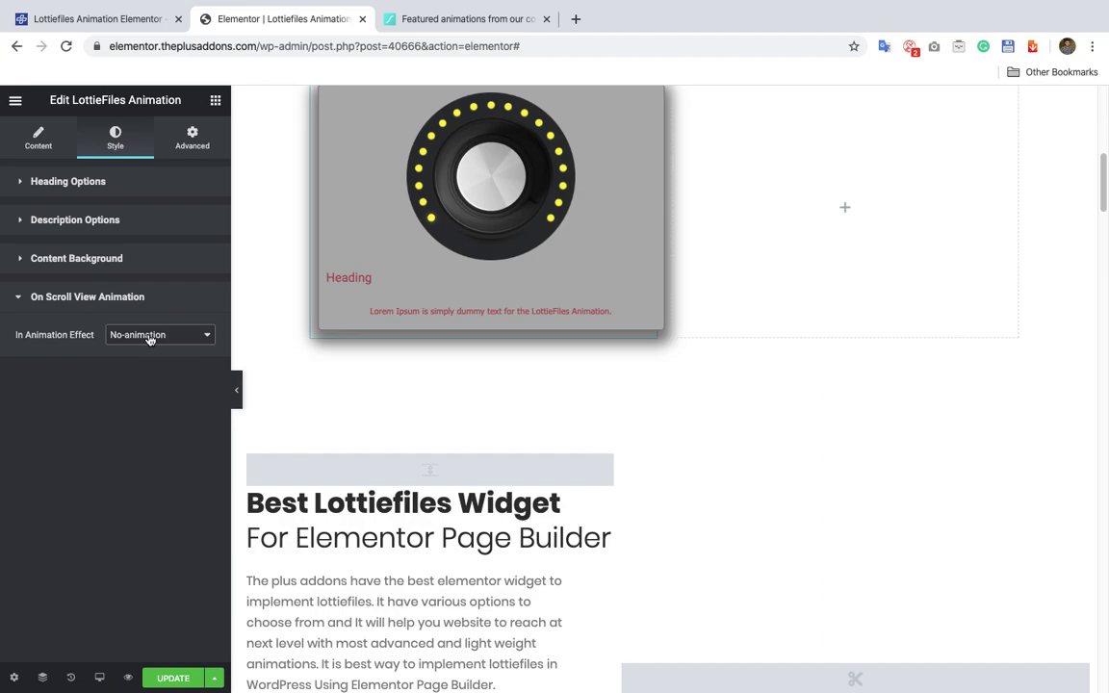
# Switch to the published Lottiefiles Animations widget page and look over its content
pyautogui.scroll(10, 463, 328)
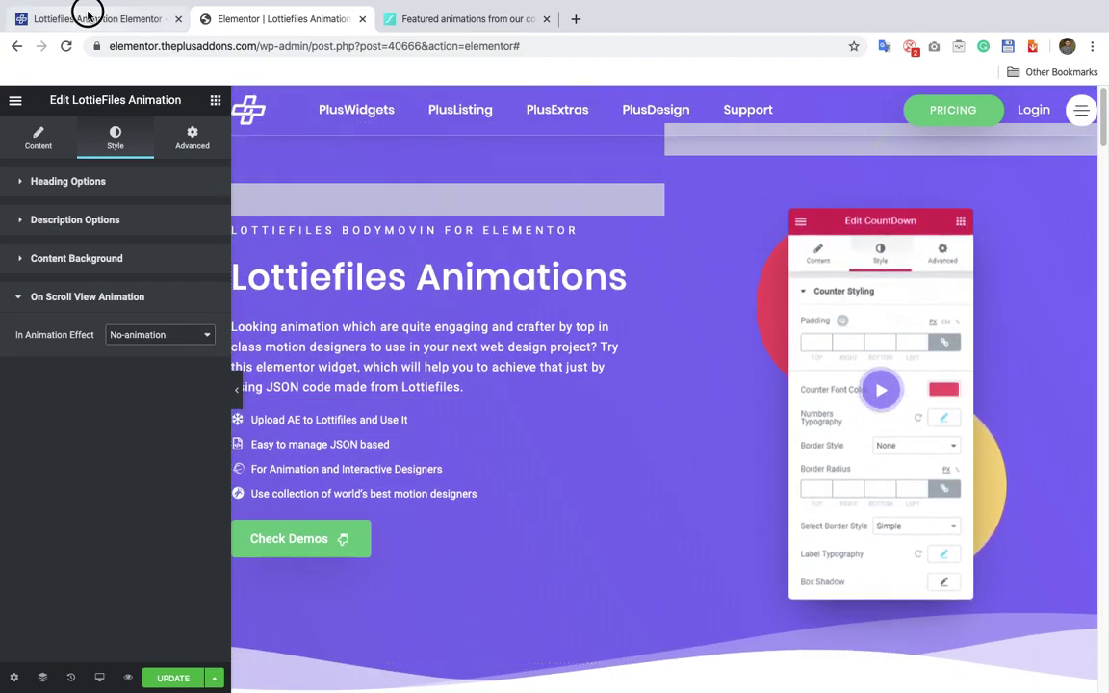
pyautogui.click(23, 9)
pyautogui.scroll(-5, 479, 420)
pyautogui.scroll(5, 479, 420)
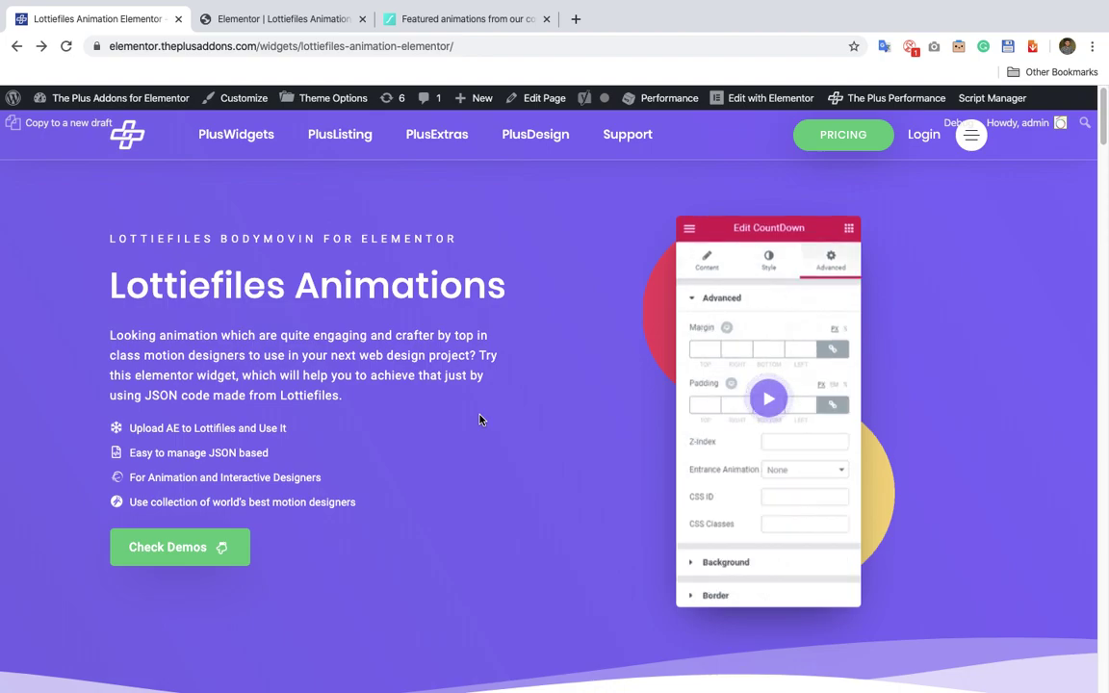
pyautogui.moveTo(734, 7)
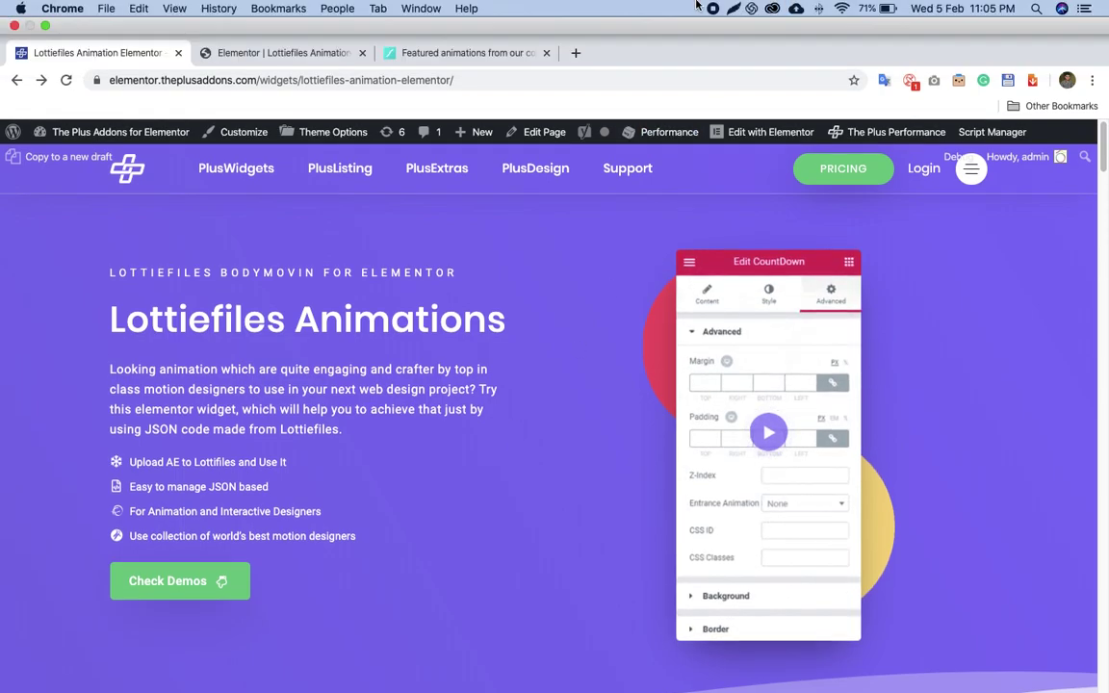